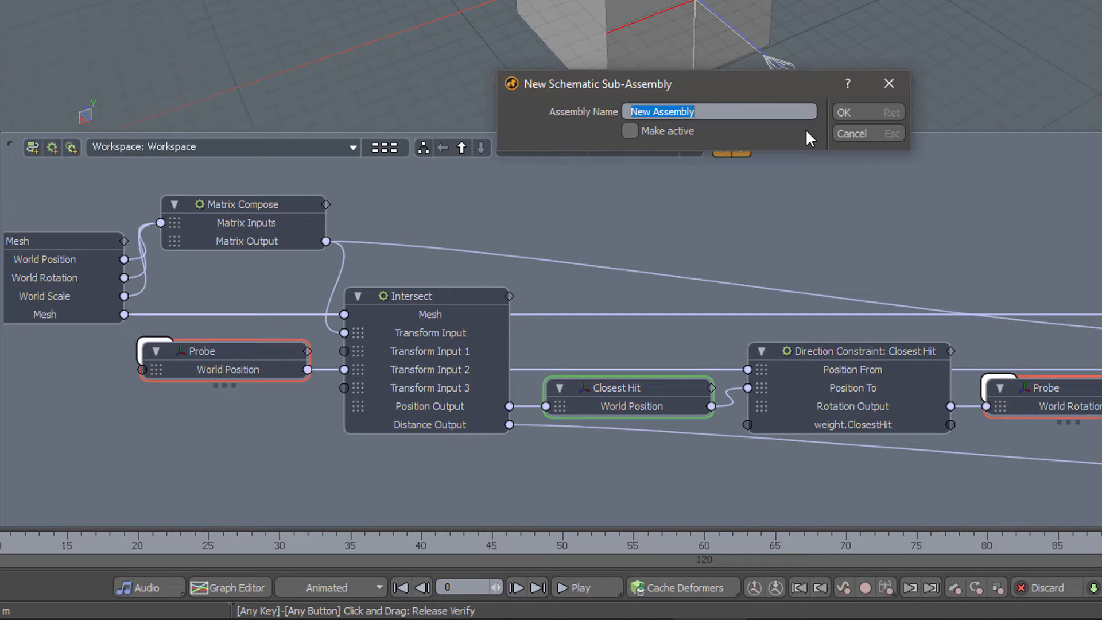
Step: Create a sub-assembly named "Inside Volume" and place its node in the empty area above the Direction Constraint node
text(Inside)
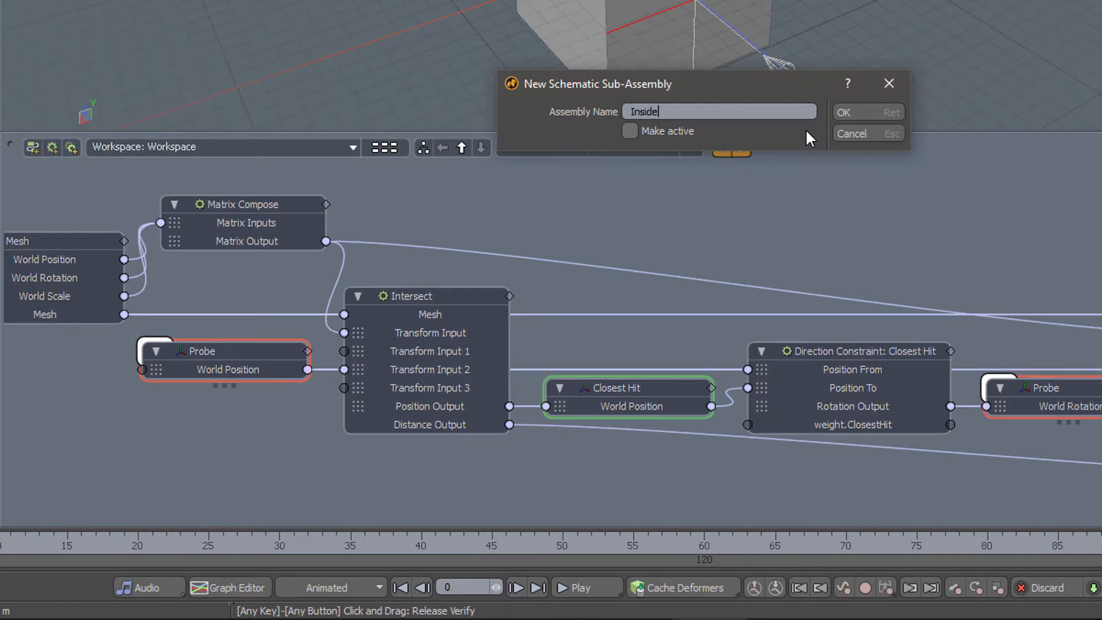
text( Volume)
click(859, 112)
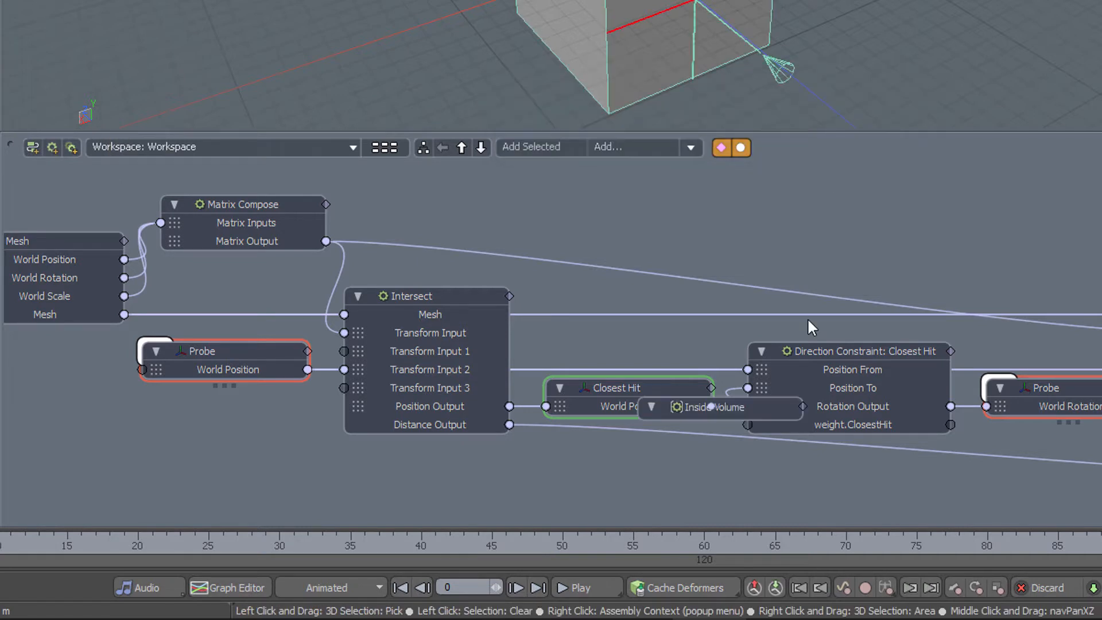
drag(721, 408, 759, 228)
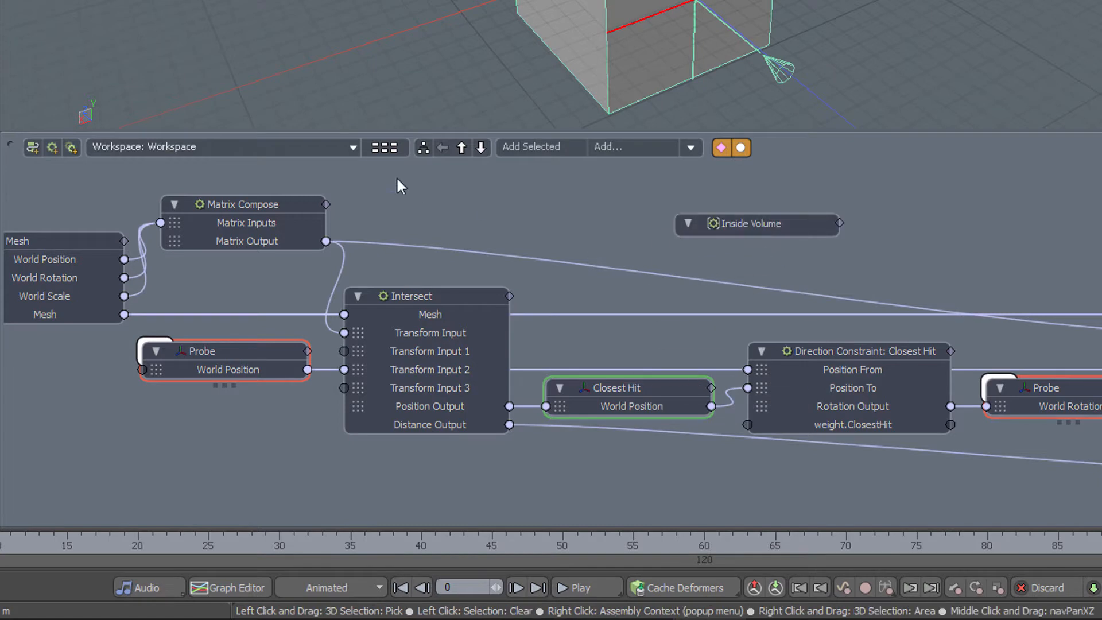
Step: Open the Inside Volume assembly and spread its Assembly Inputs and Assembly Outputs nodes far apart
double_click(741, 227)
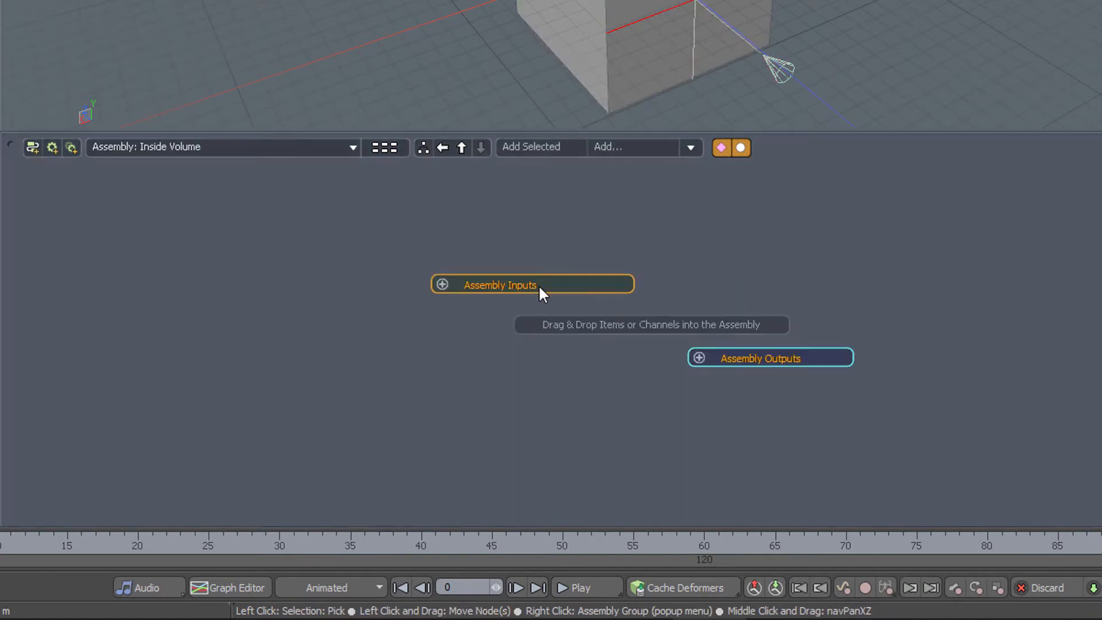
drag(538, 285, 371, 322)
drag(735, 357, 976, 321)
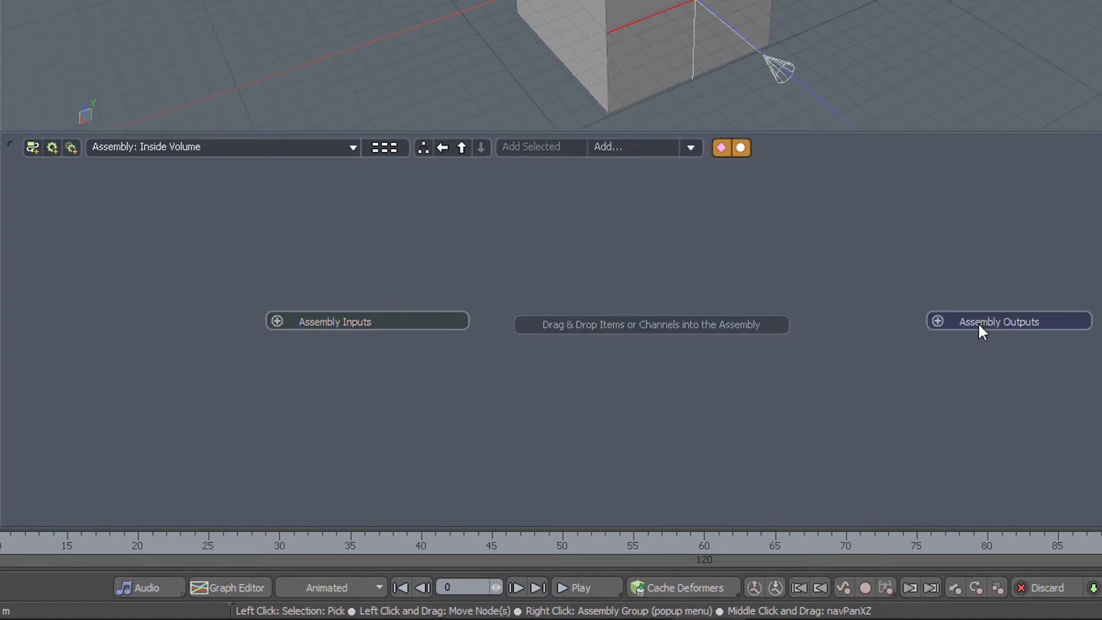
click(965, 337)
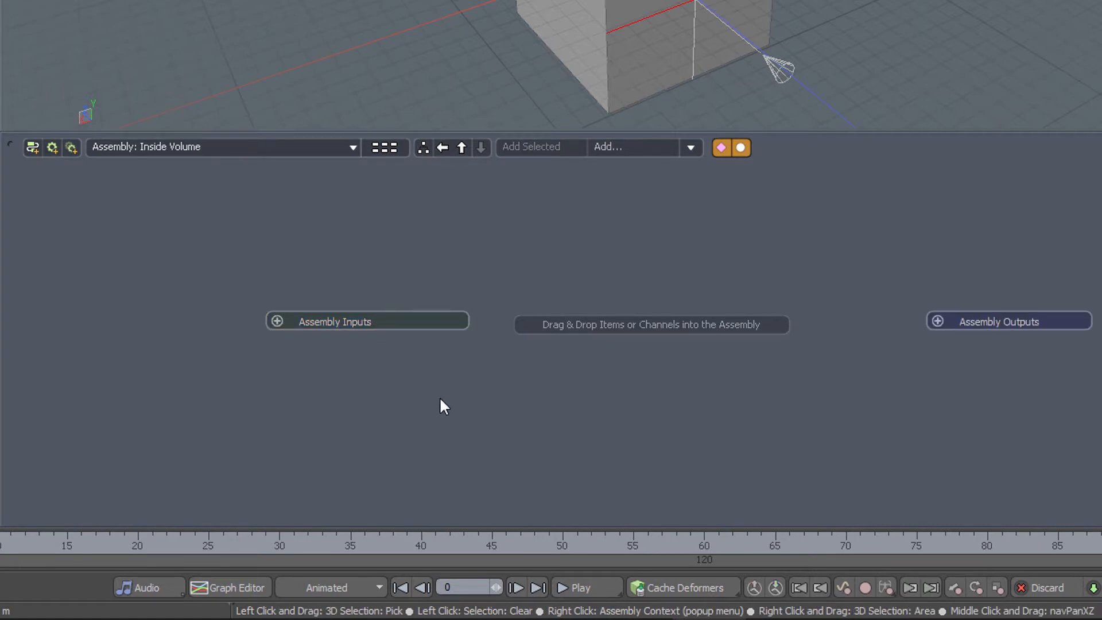
drag(356, 324, 254, 326)
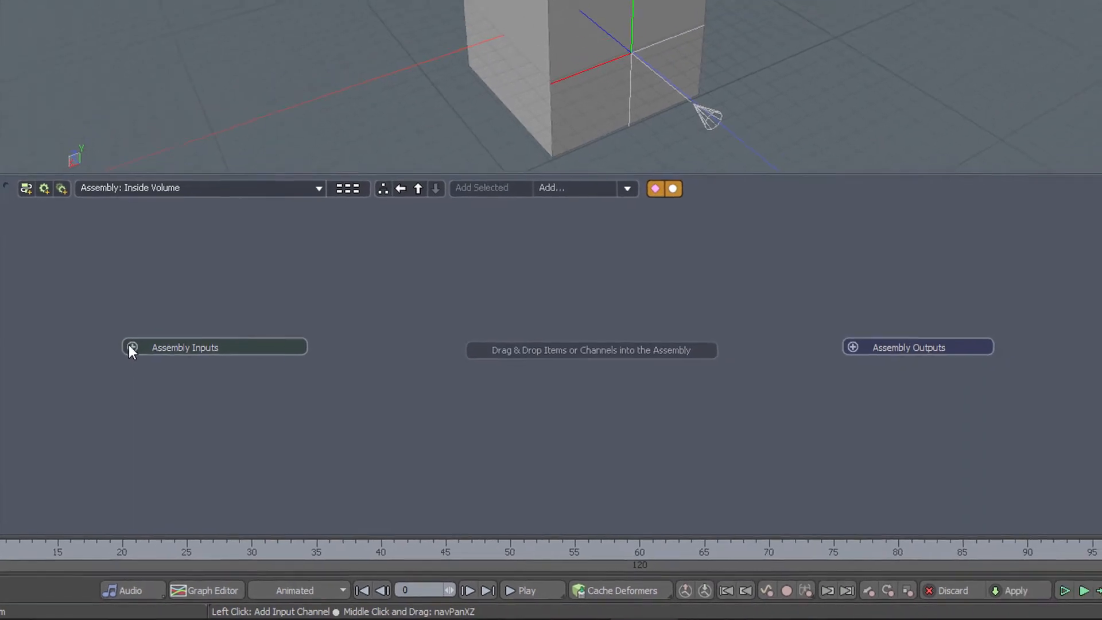
Step: Add a Matrix channel named "Position" to the Assembly Inputs and shift that node slightly outward
click(148, 321)
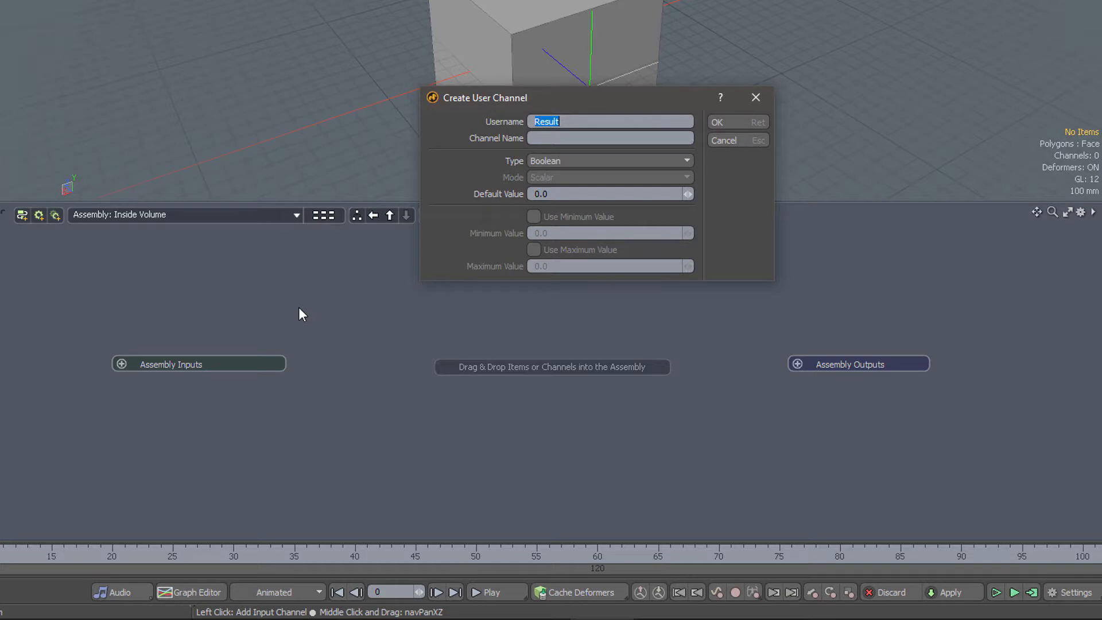
text(Position)
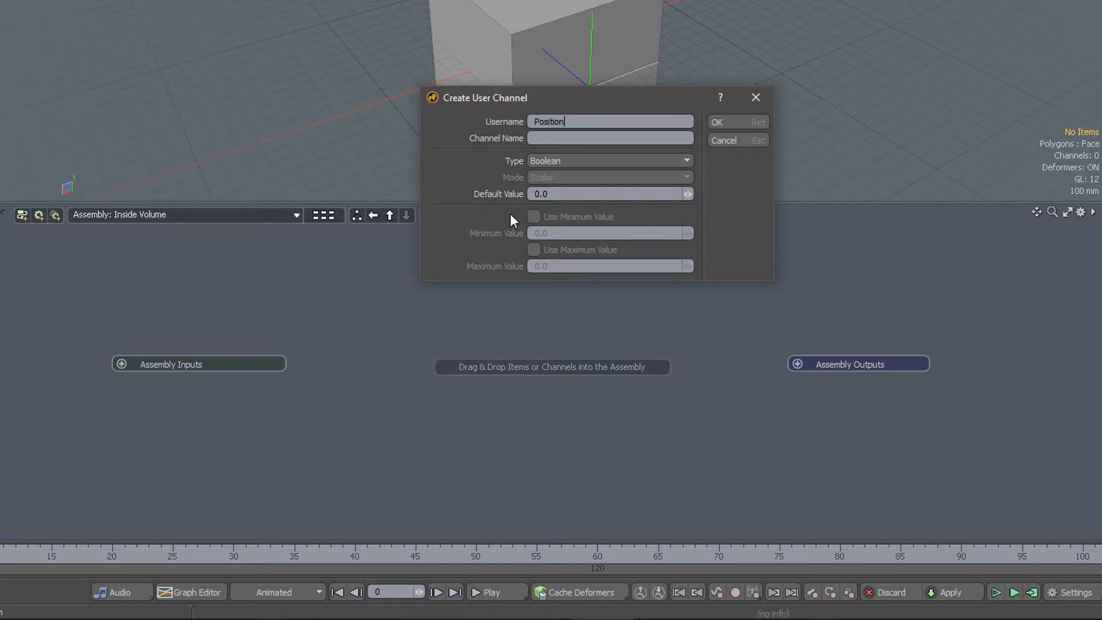
click(556, 163)
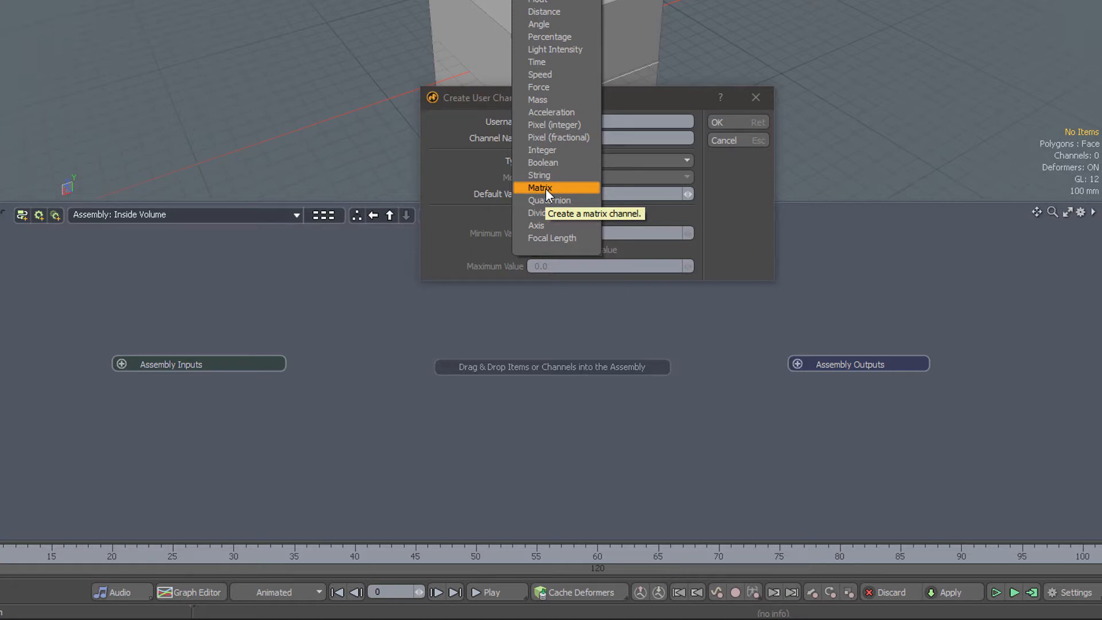
click(546, 188)
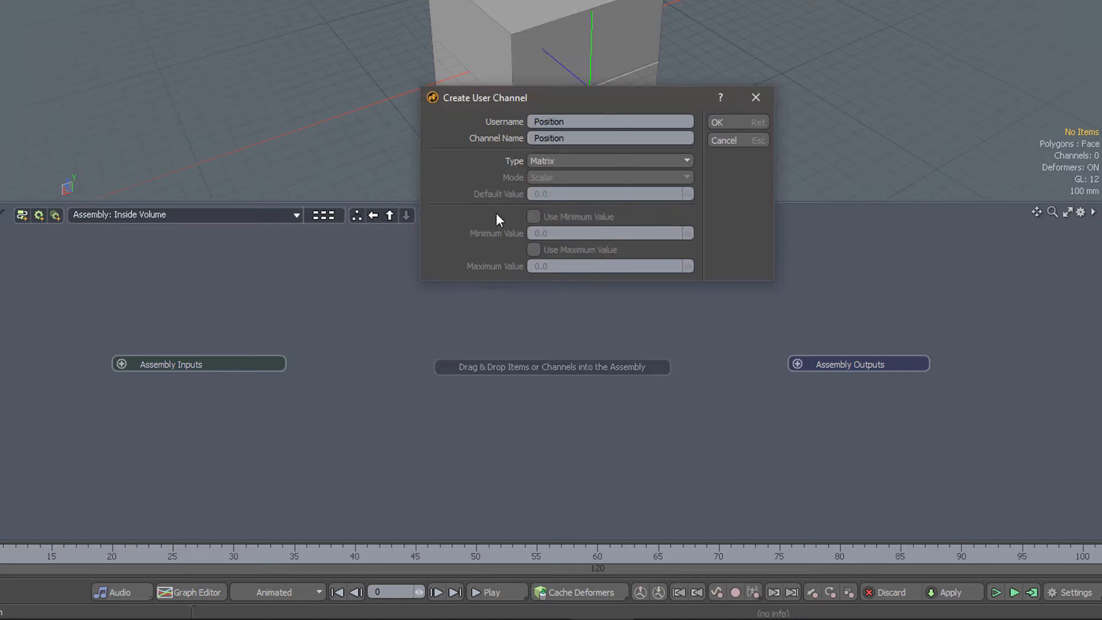
click(724, 122)
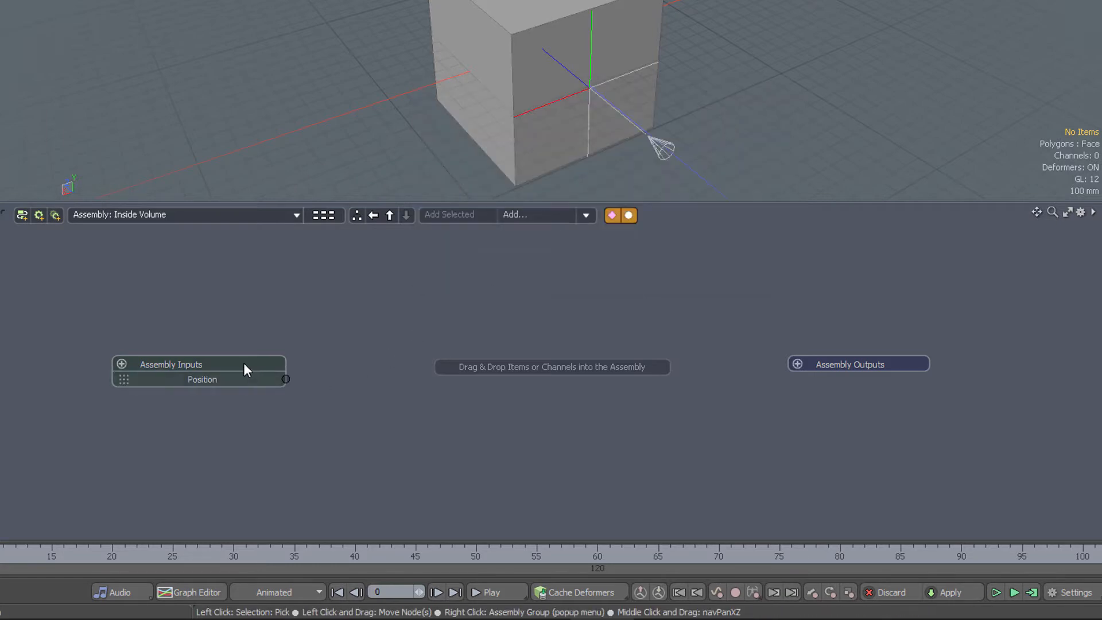
drag(232, 363, 201, 347)
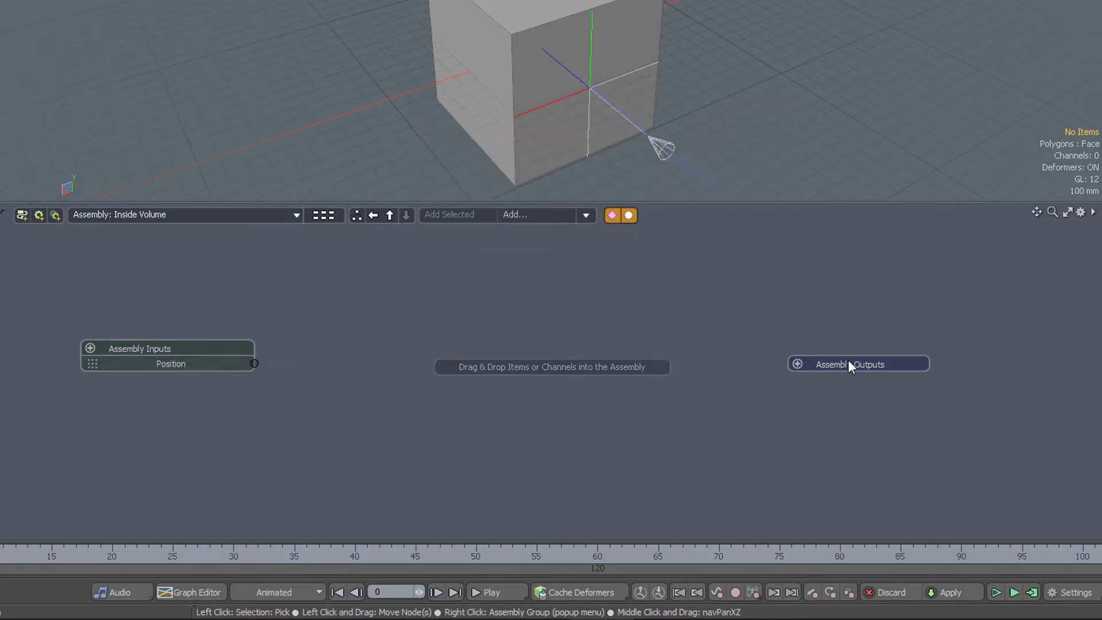
Step: Add a Boolean channel named "Result" to the Assembly Outputs and shift that node slightly outward
click(797, 364)
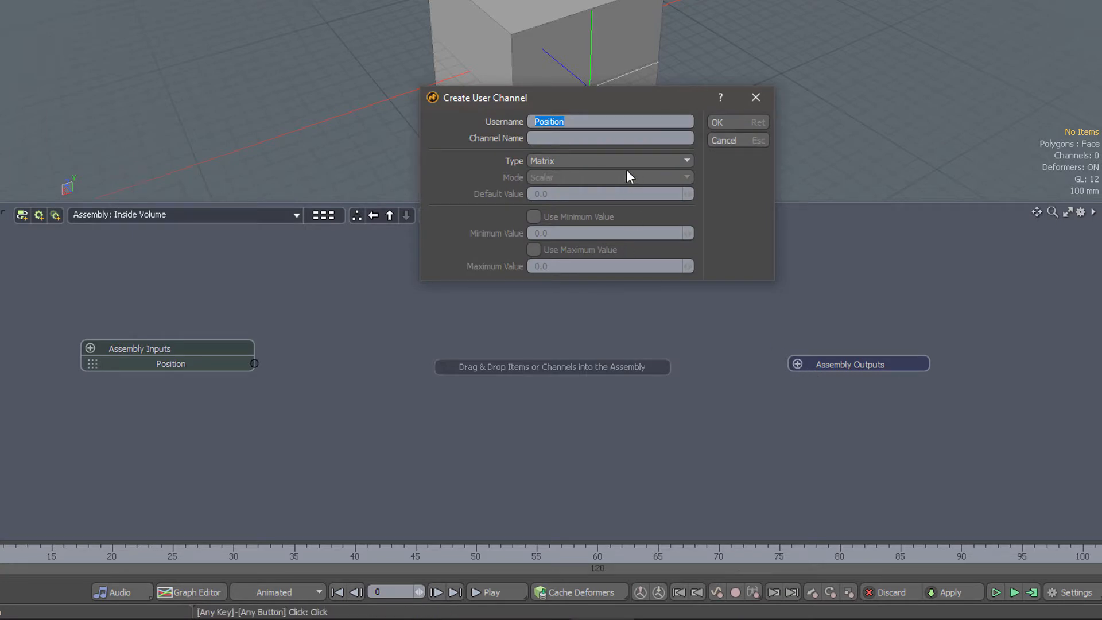
text(Result)
click(630, 163)
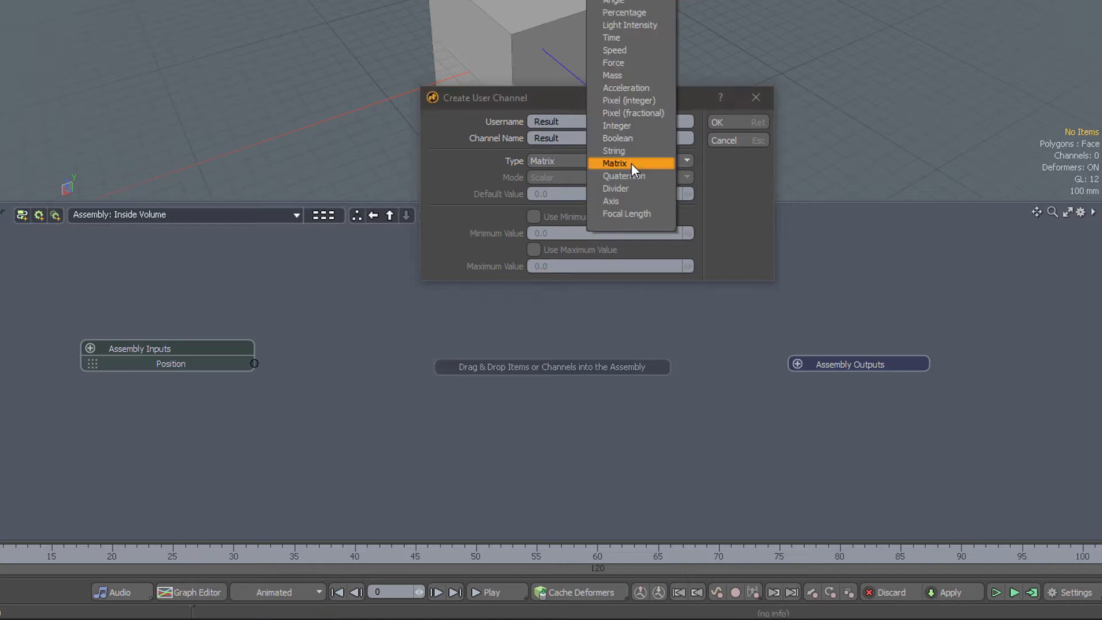
click(632, 140)
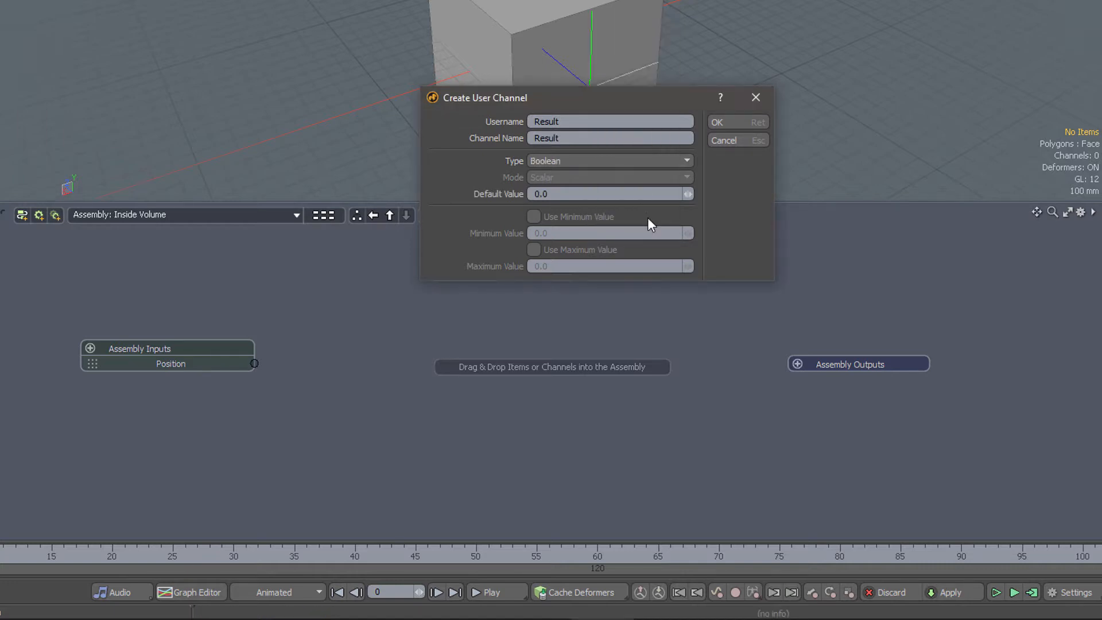
click(733, 119)
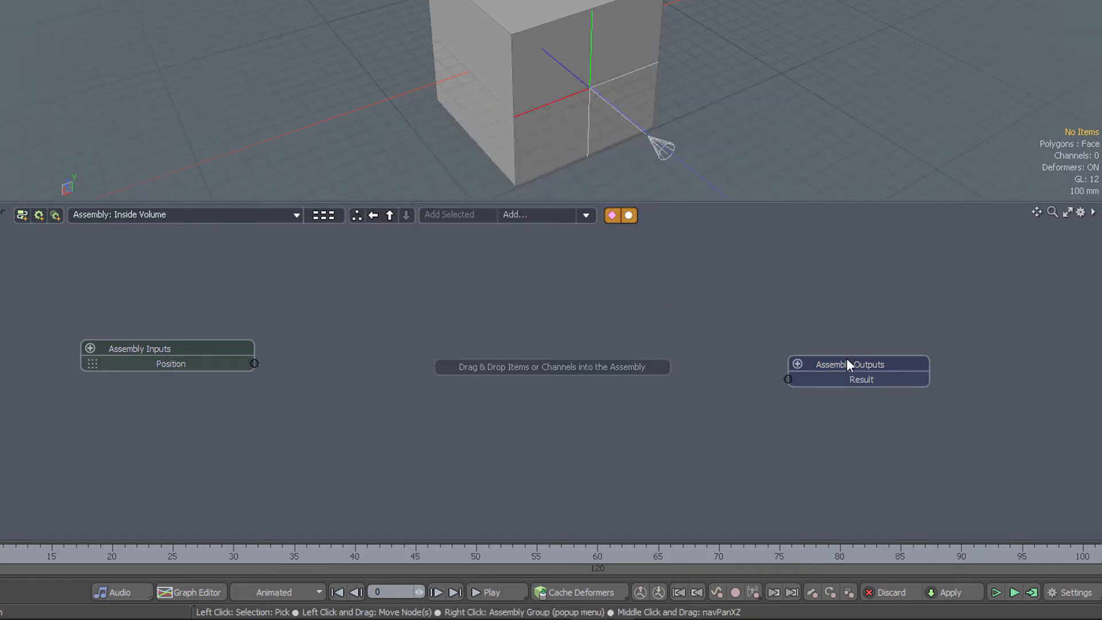
drag(855, 363, 871, 363)
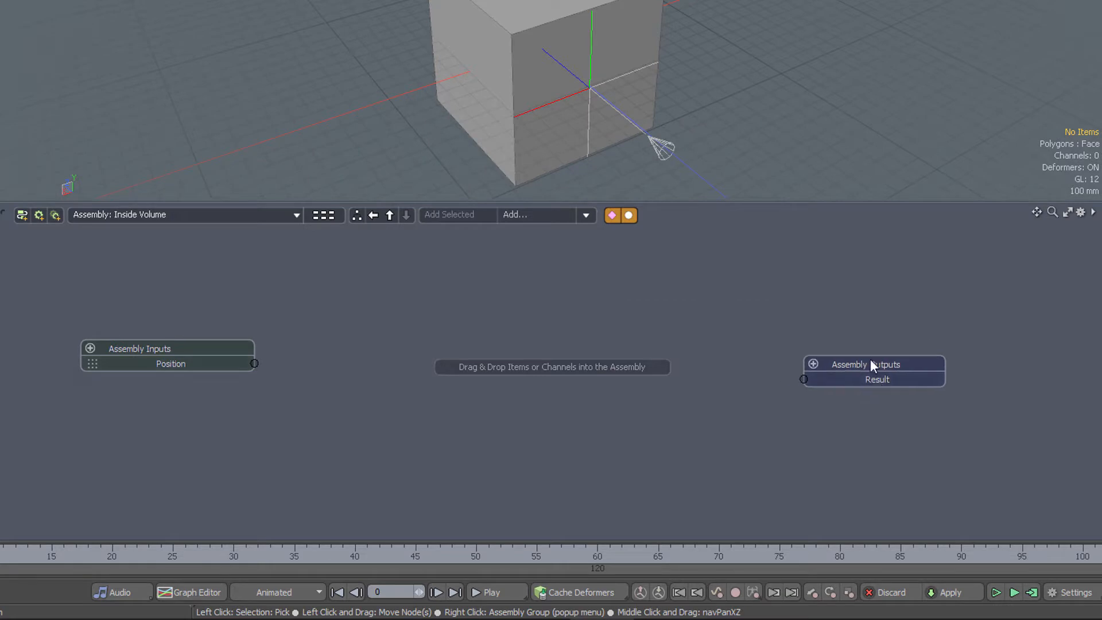
Step: Return to the workspace and move all nodes other than Inside Volume into the Inside Volume assembly
click(373, 214)
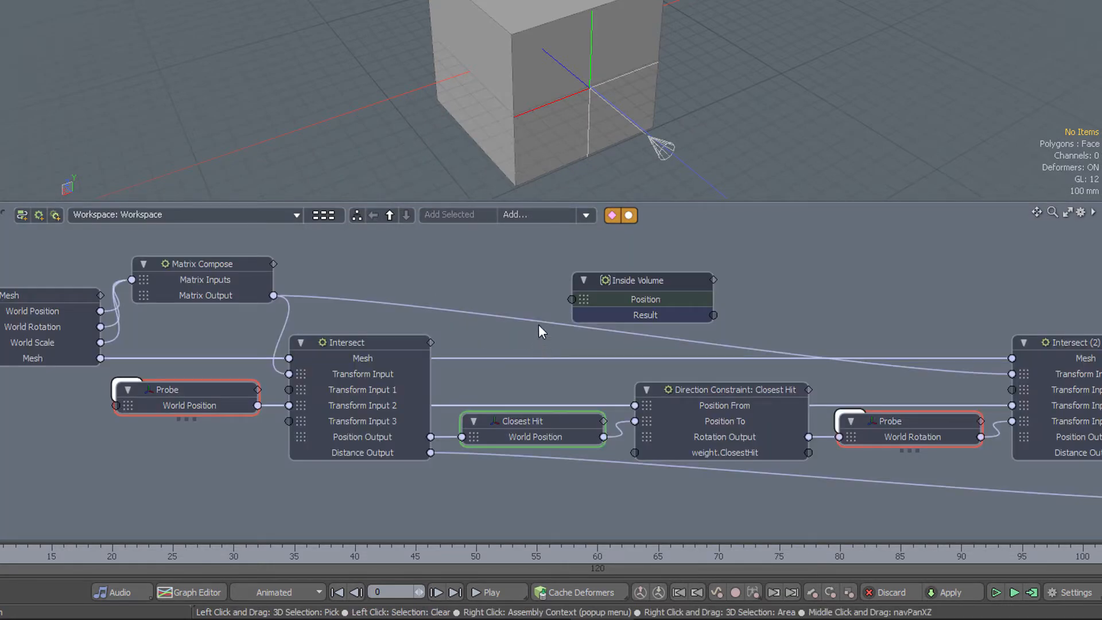
drag(663, 283, 680, 267)
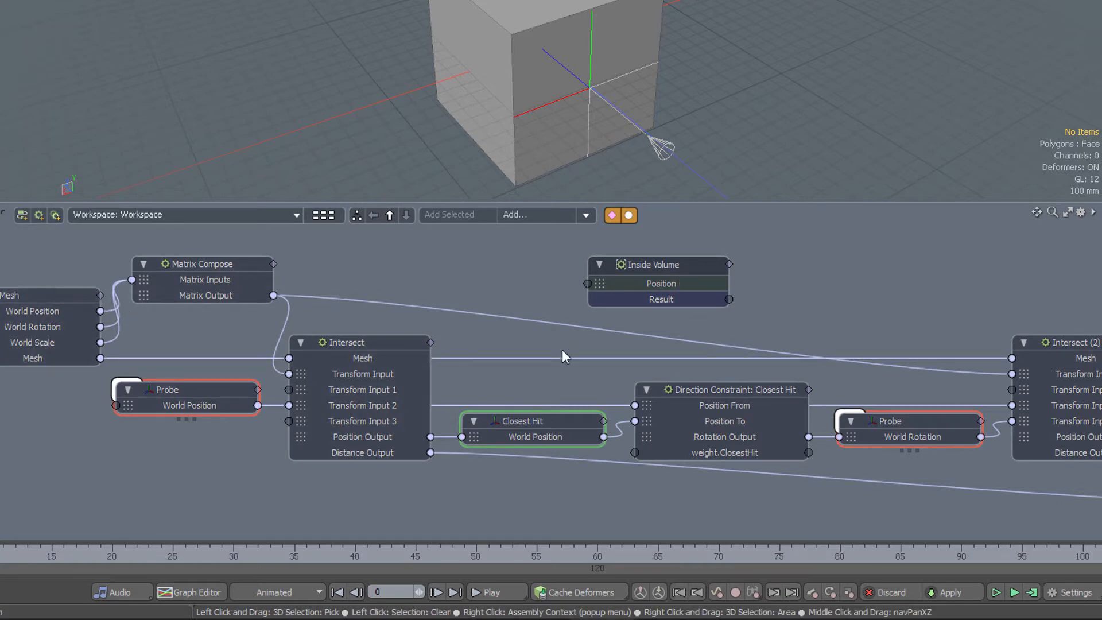
click(61, 324)
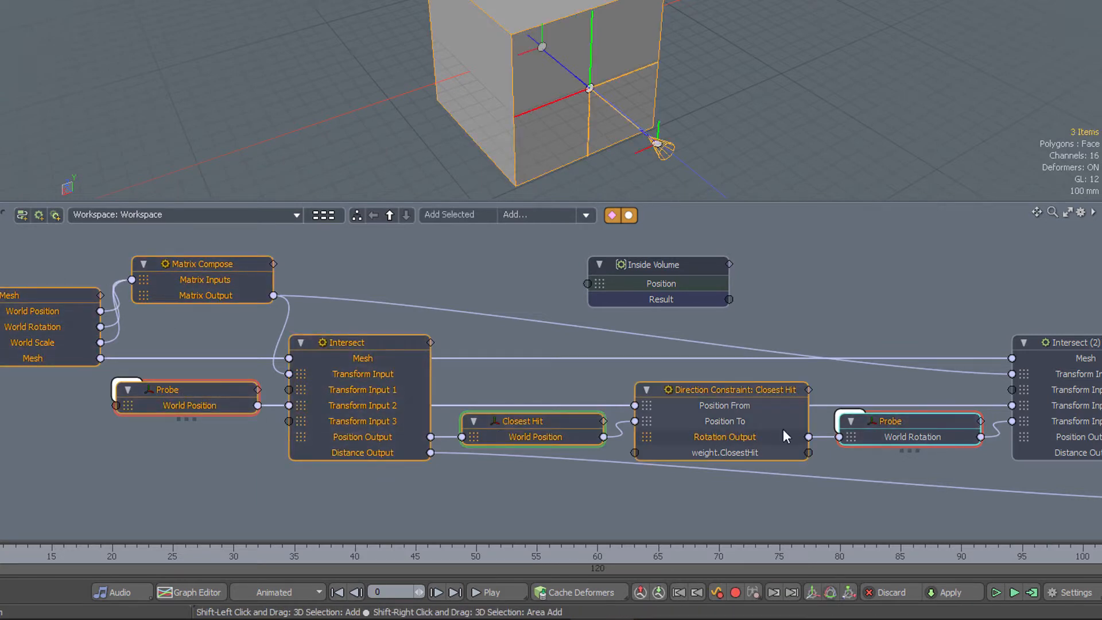
drag(783, 430, 1087, 377)
alt+shift+drag(878, 320, 655, 261)
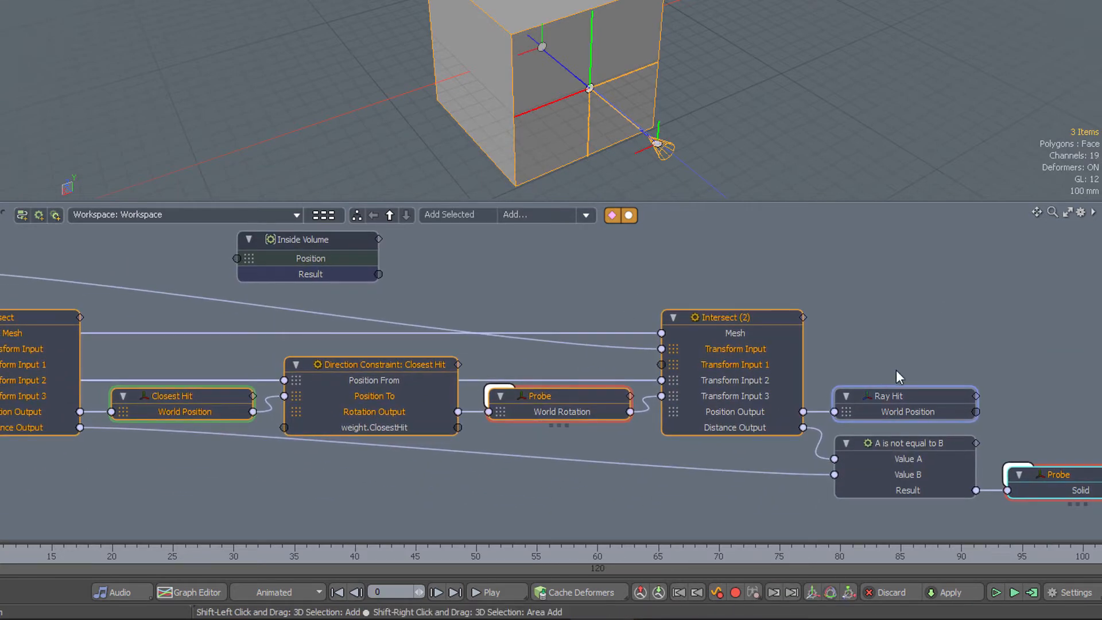
shift+drag(898, 377, 1016, 480)
alt+drag(673, 280, 797, 276)
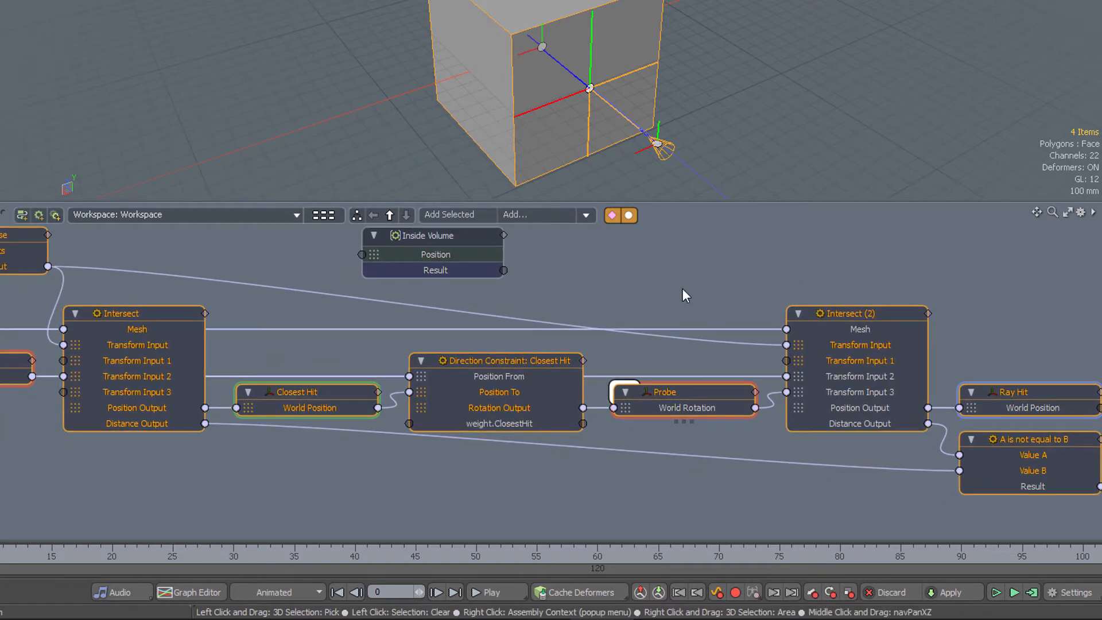
right_click(512, 361)
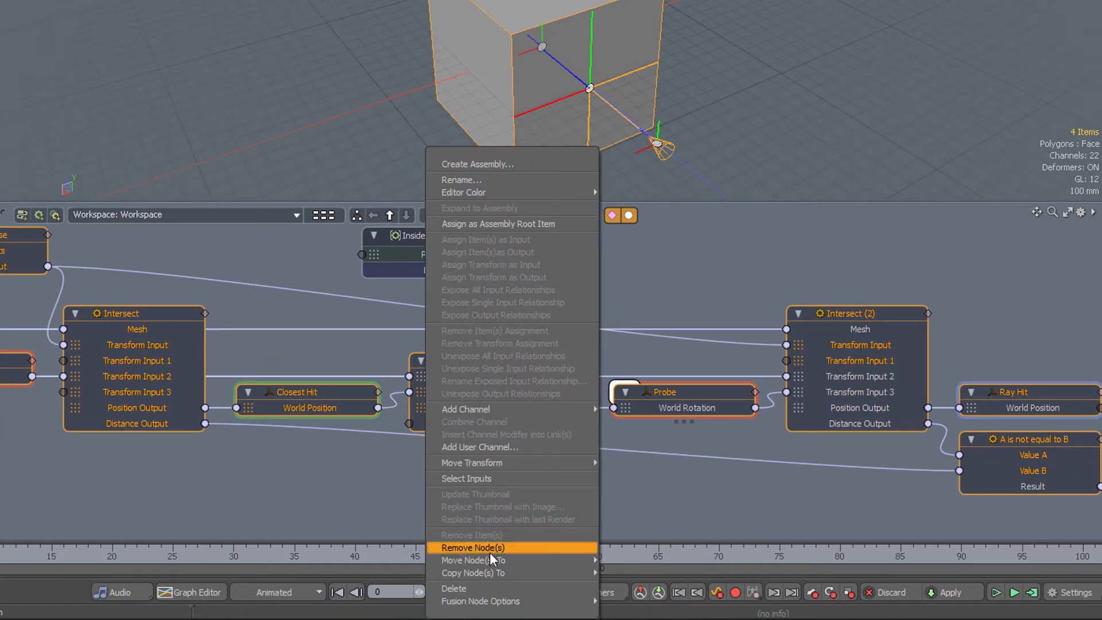
mouse_move(490, 561)
mouse_move(628, 580)
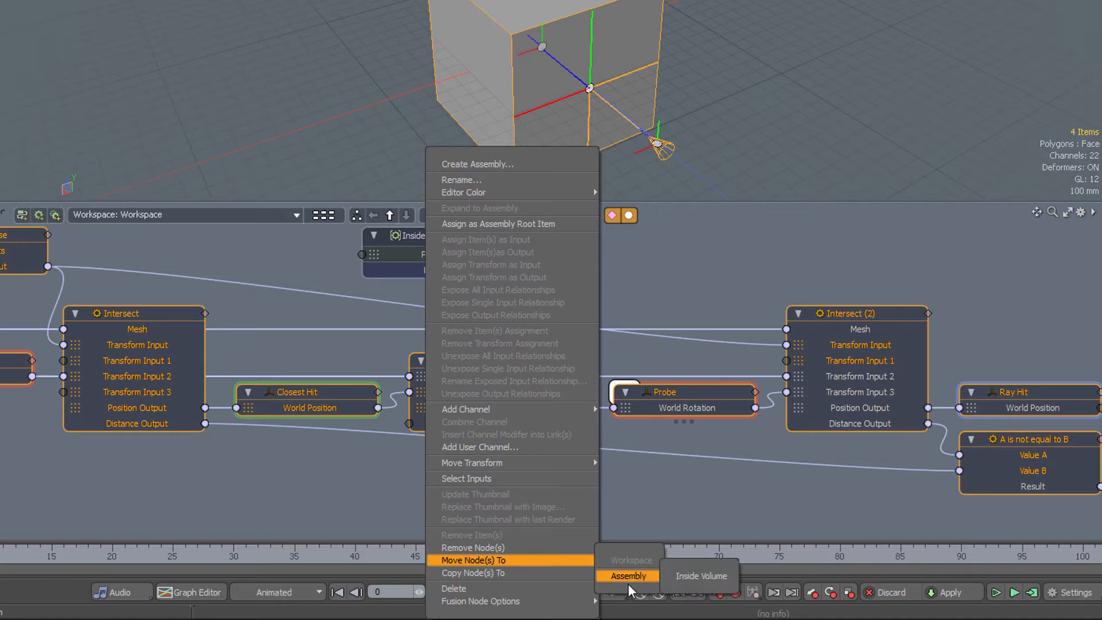
click(691, 580)
Step: Open the Inside Volume assembly and rearrange Probe and Assembly Inputs so they sit clear of the Mesh and Intersect nodes
drag(431, 232, 473, 322)
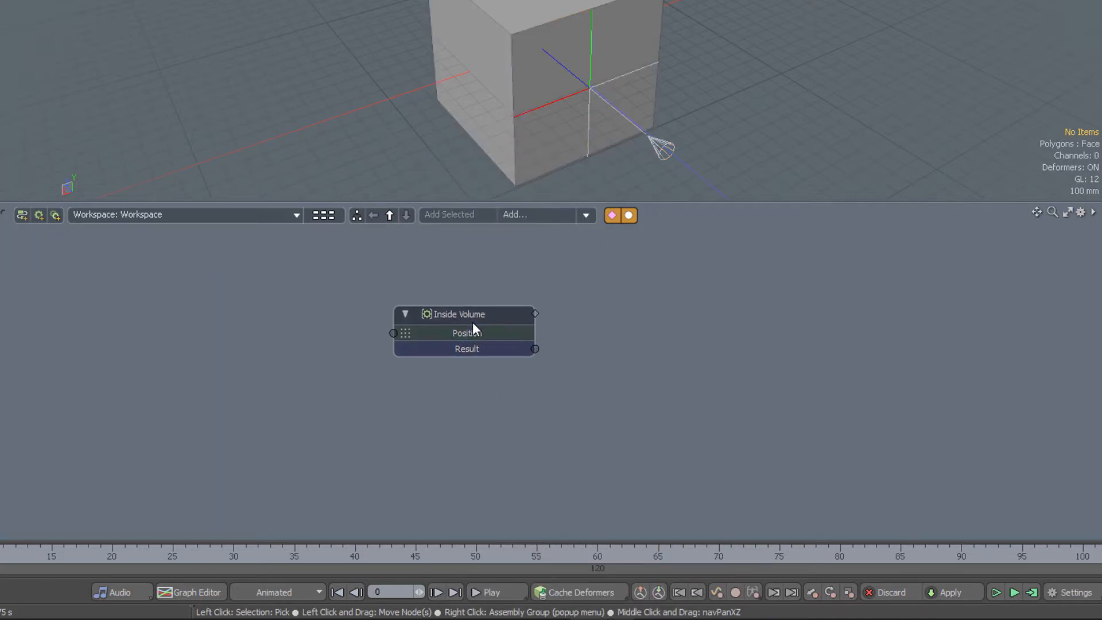
double_click(475, 317)
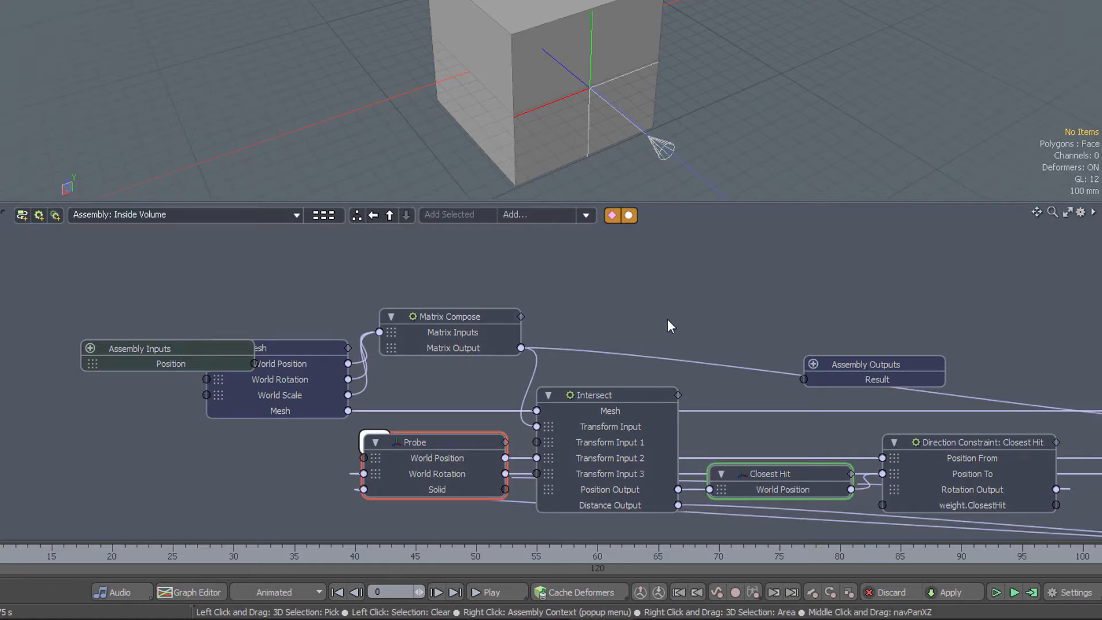
alt+shift+drag(683, 305, 936, 287)
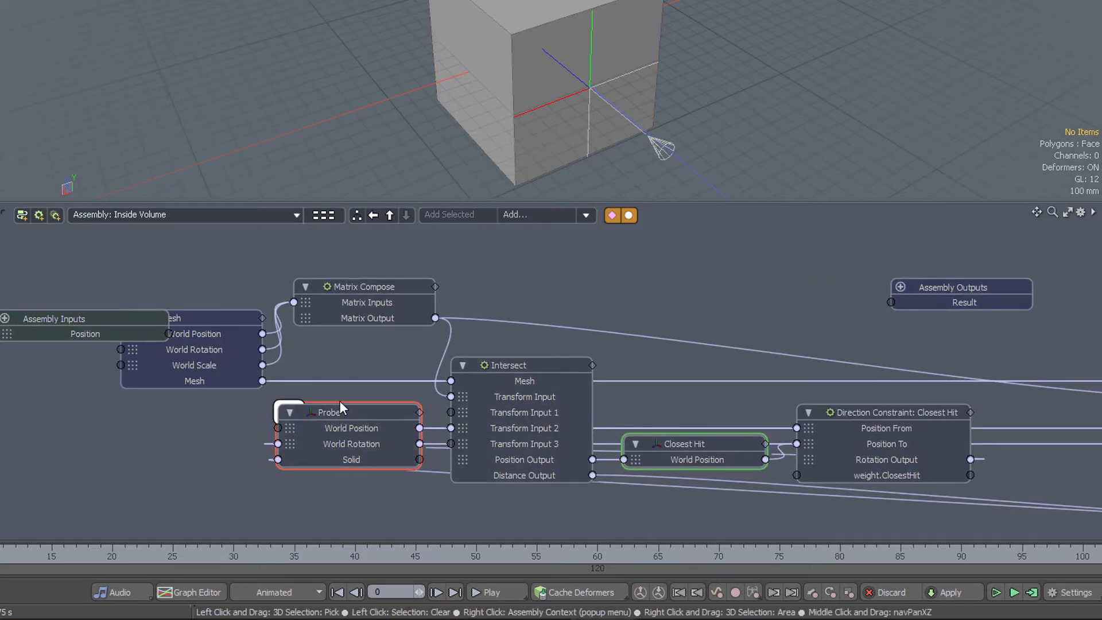
drag(343, 414, 253, 442)
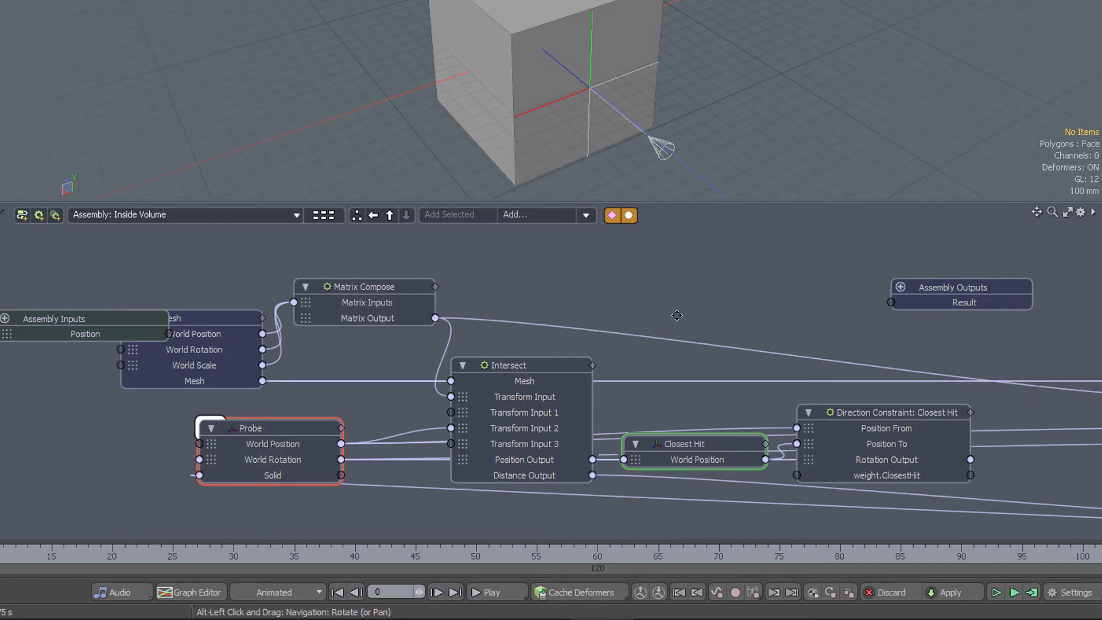
alt+shift+drag(673, 310, 743, 288)
drag(177, 301, 107, 340)
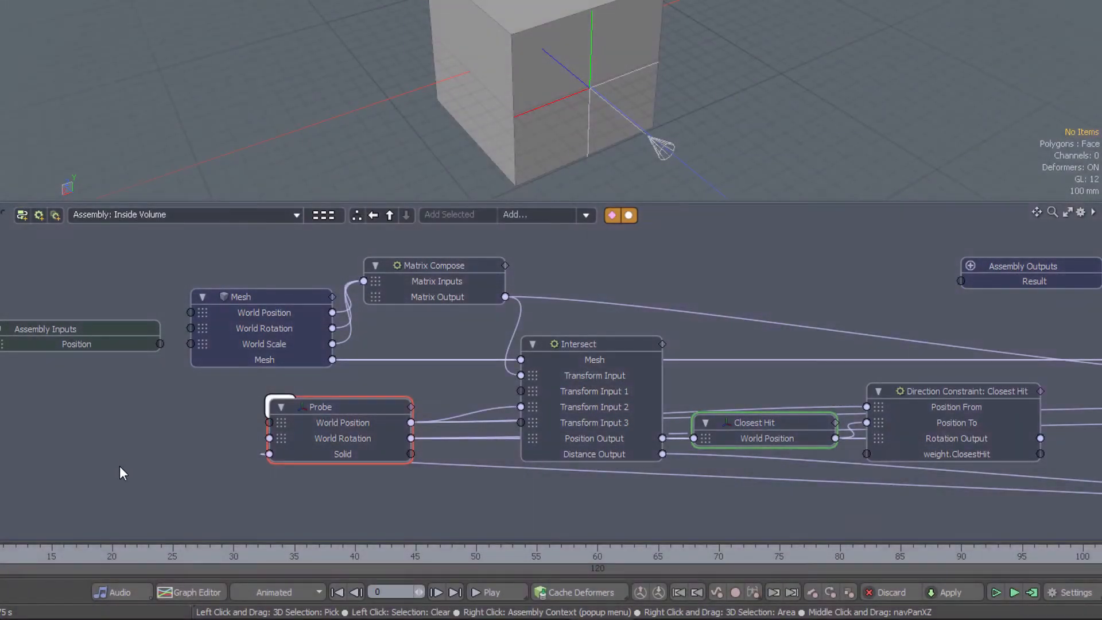
drag(105, 328, 136, 391)
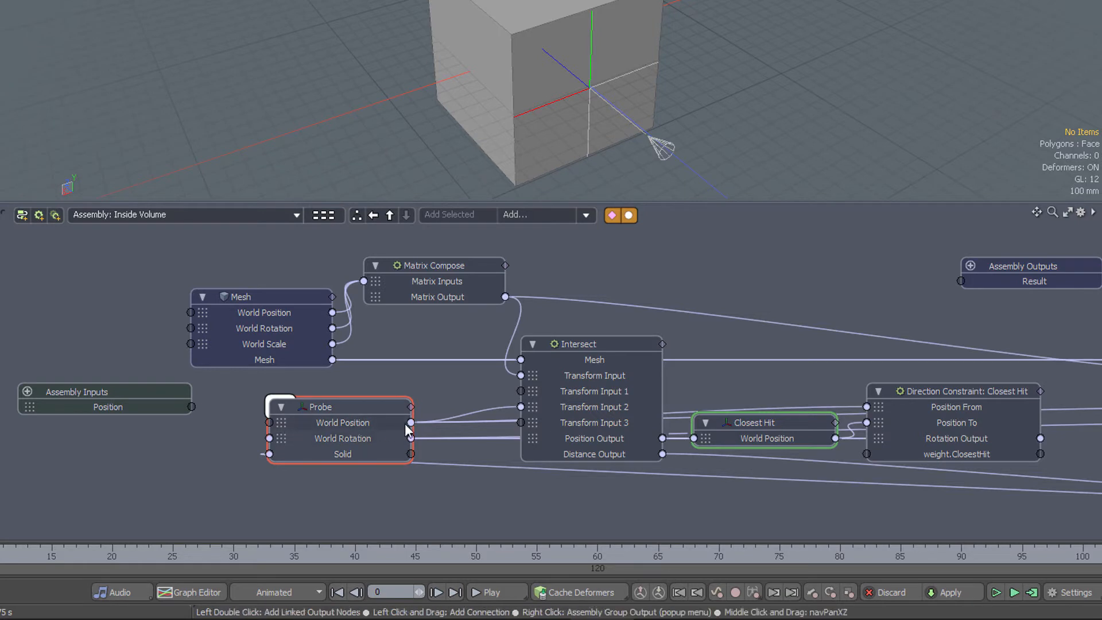
Step: Connect the assembly's Position input to Transform Input 2 of the first Intersect node, repositioning Probe just below the new link
mouse_move(337, 406)
mouse_down()
mouse_move(378, 402)
mouse_move(367, 418)
mouse_move(352, 409)
mouse_up()
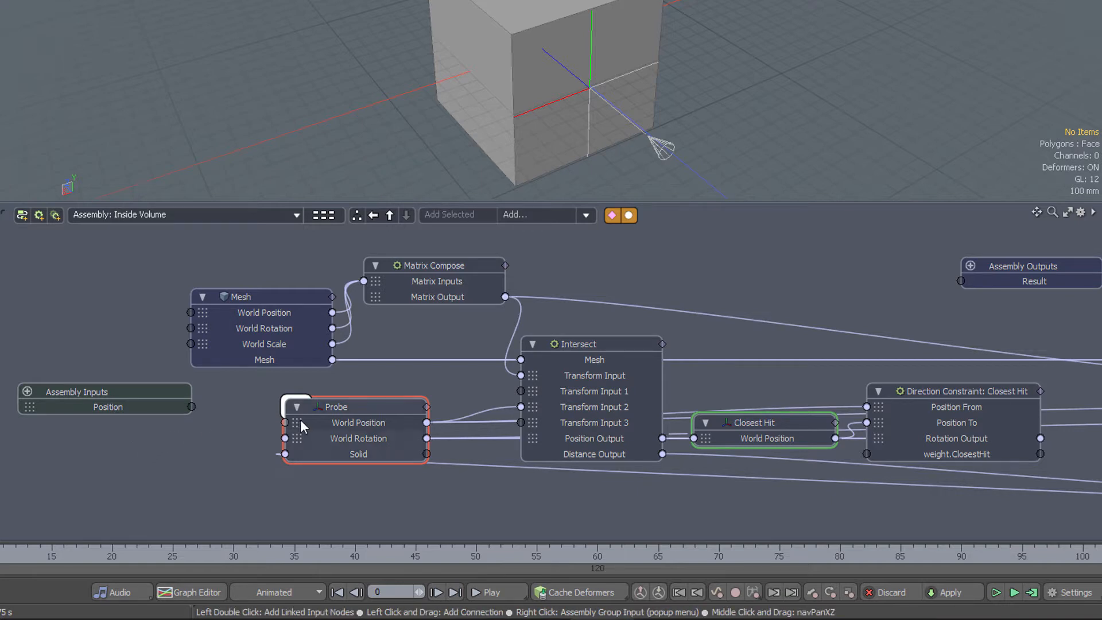
drag(347, 423, 316, 470)
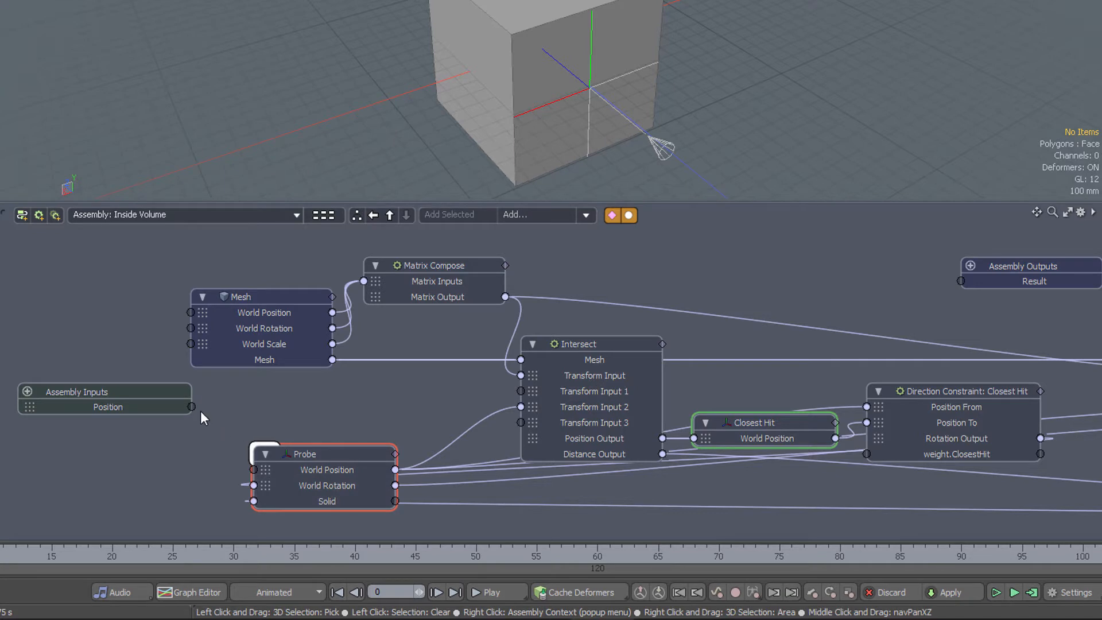
drag(191, 406, 553, 406)
drag(362, 463, 347, 432)
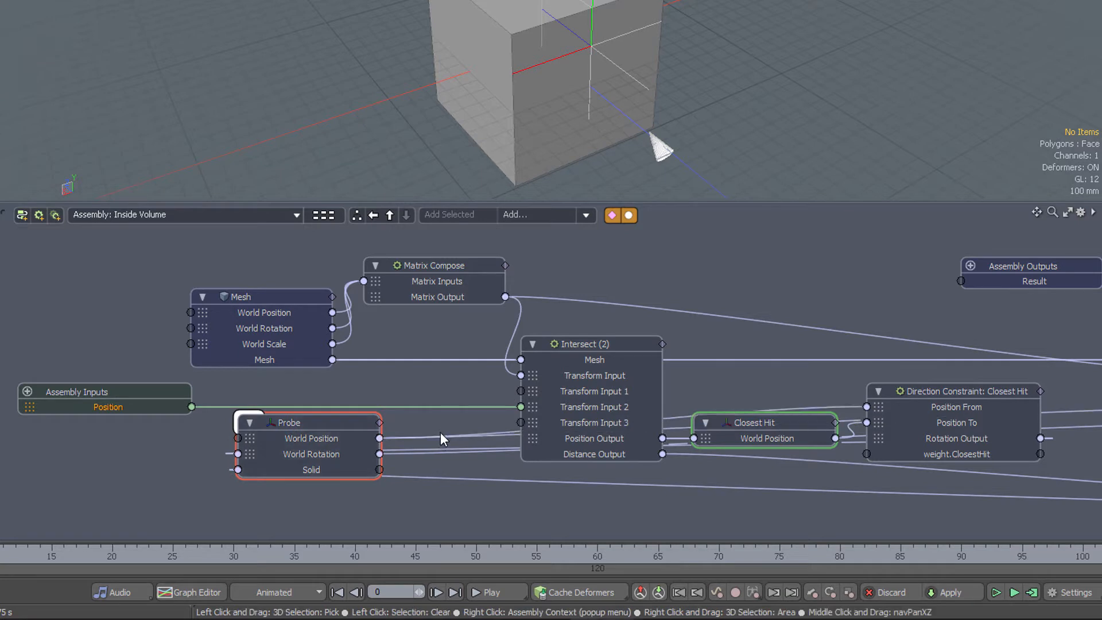
scroll(441, 436, down, 2)
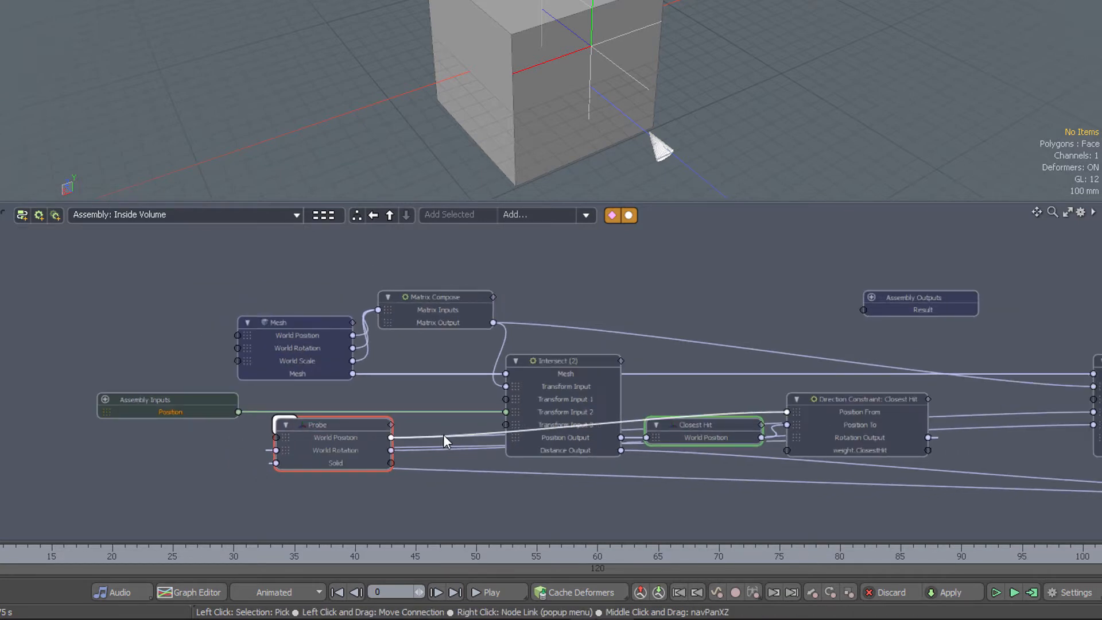
Step: Connect the assembly's Position input to Position From on the Closest Hit direction constraint
scroll(447, 433, down, 1)
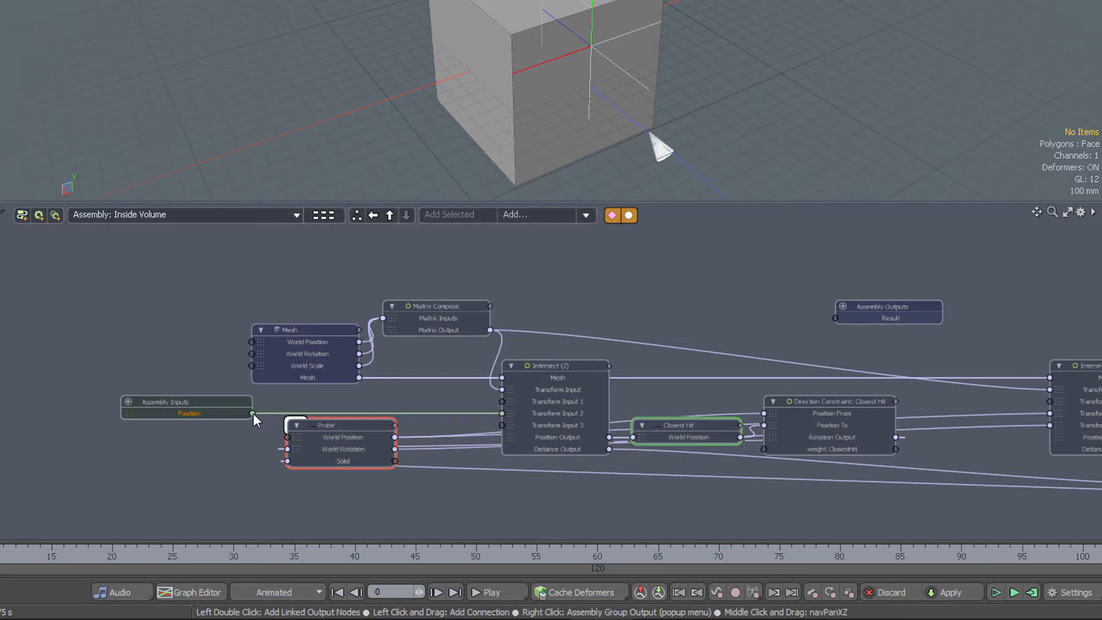
drag(252, 413, 776, 413)
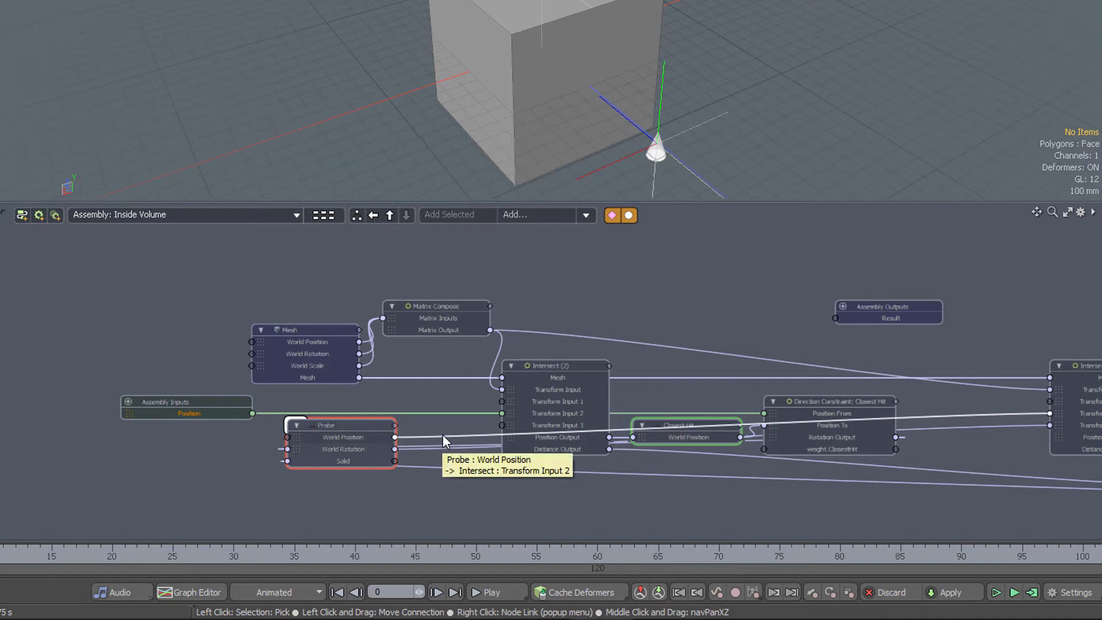
Step: Connect the assembly's Position input to Transform Input 2 of the second Intersect node, and move Probe below the direction constraint
middle_drag(1086, 370, 676, 357)
scroll(686, 362, up, 2)
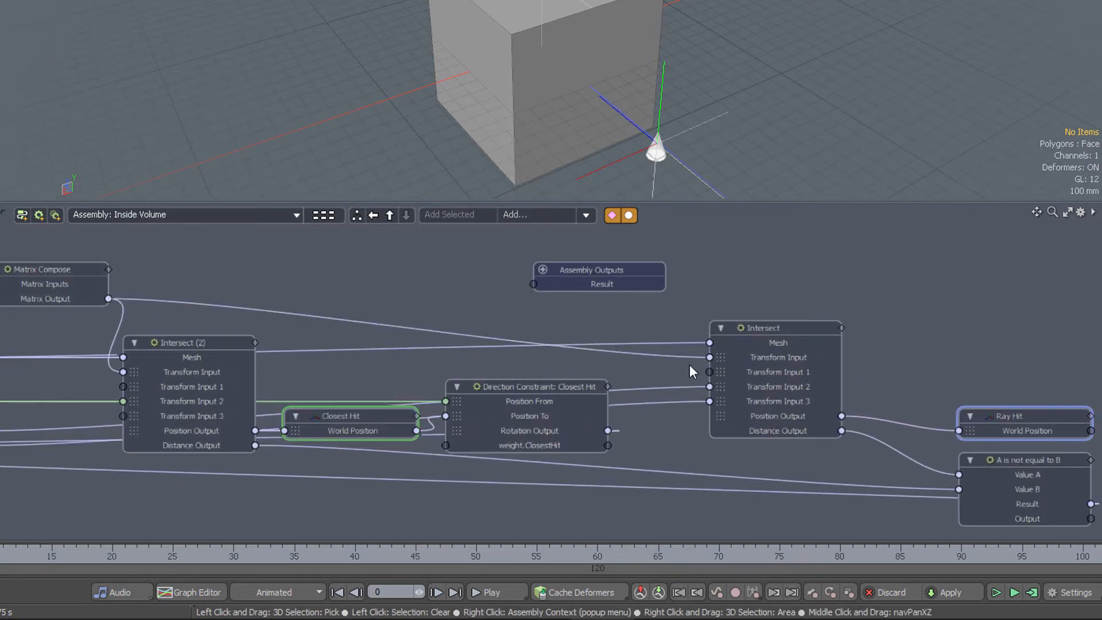
drag(776, 336, 712, 337)
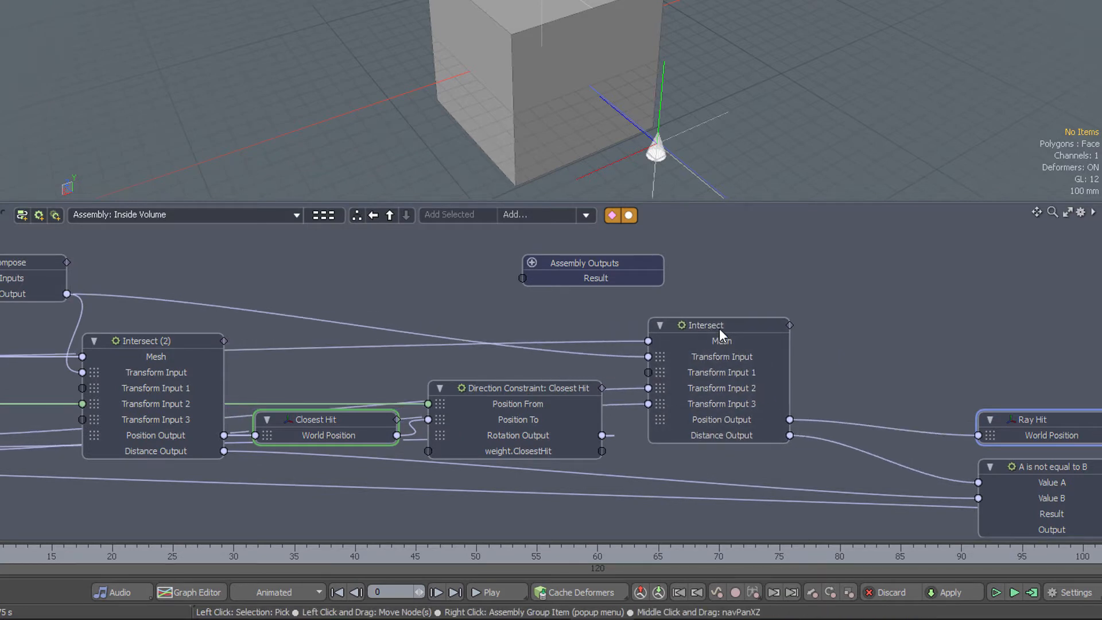
middle_drag(229, 454, 486, 409)
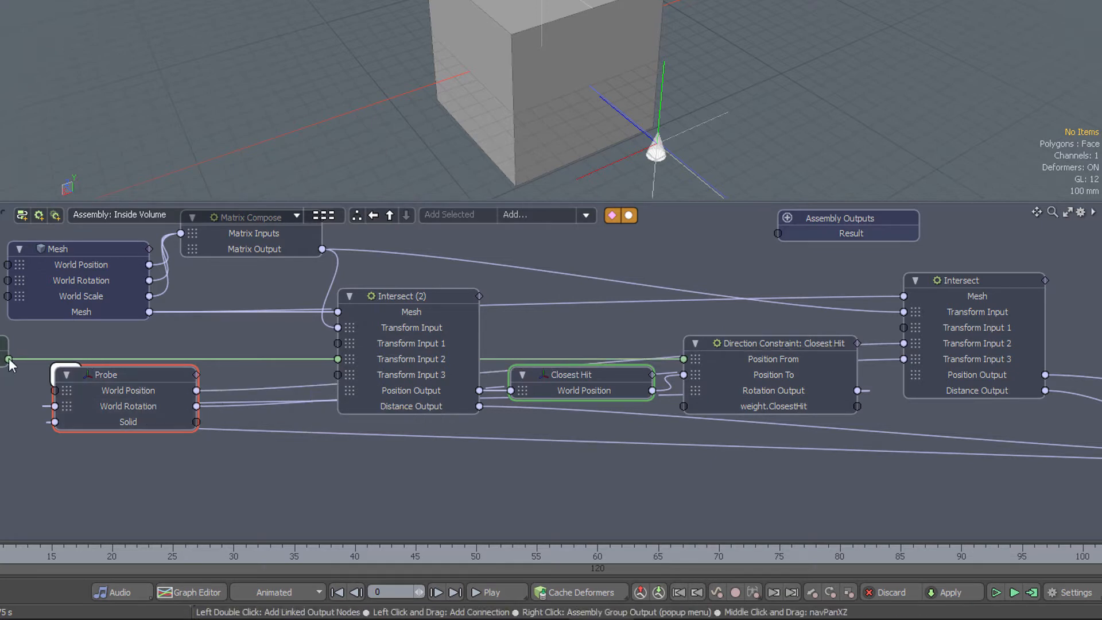
drag(8, 360, 965, 343)
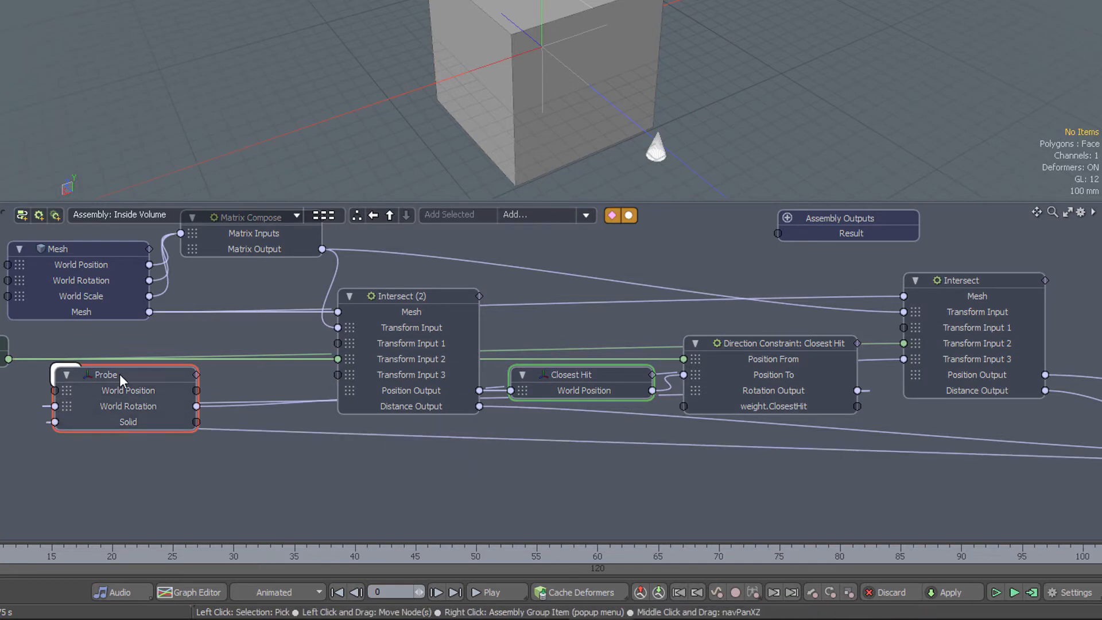
drag(119, 373, 887, 478)
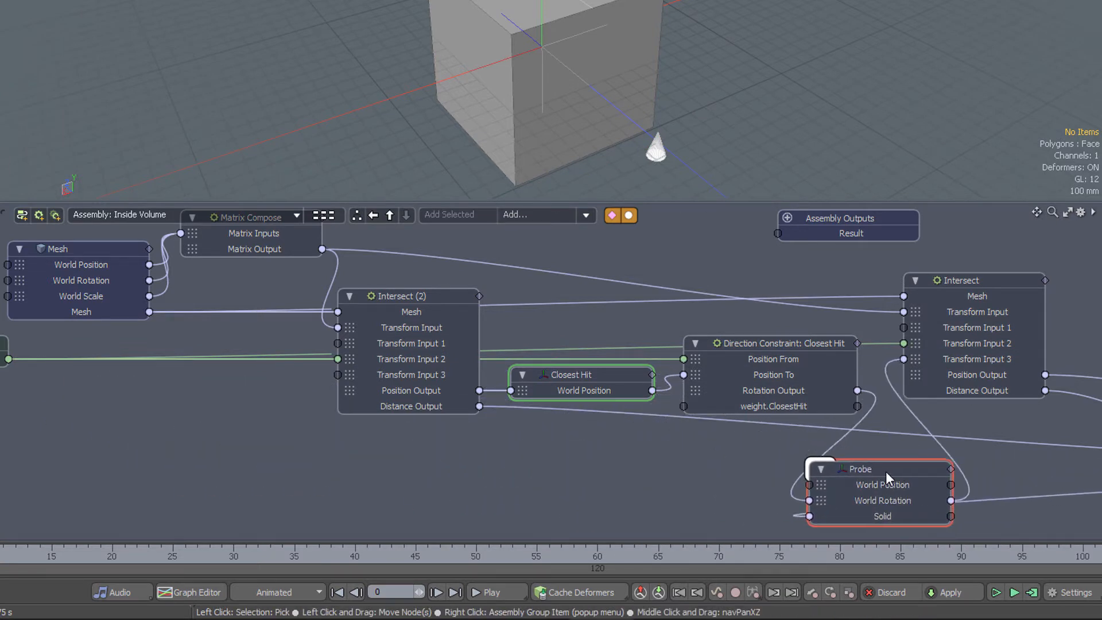
Step: Link the first Intersect node's Position Output directly to the direction constraint's Position To and delete the Closest Hit locator
alt+shift+drag(488, 494, 264, 482)
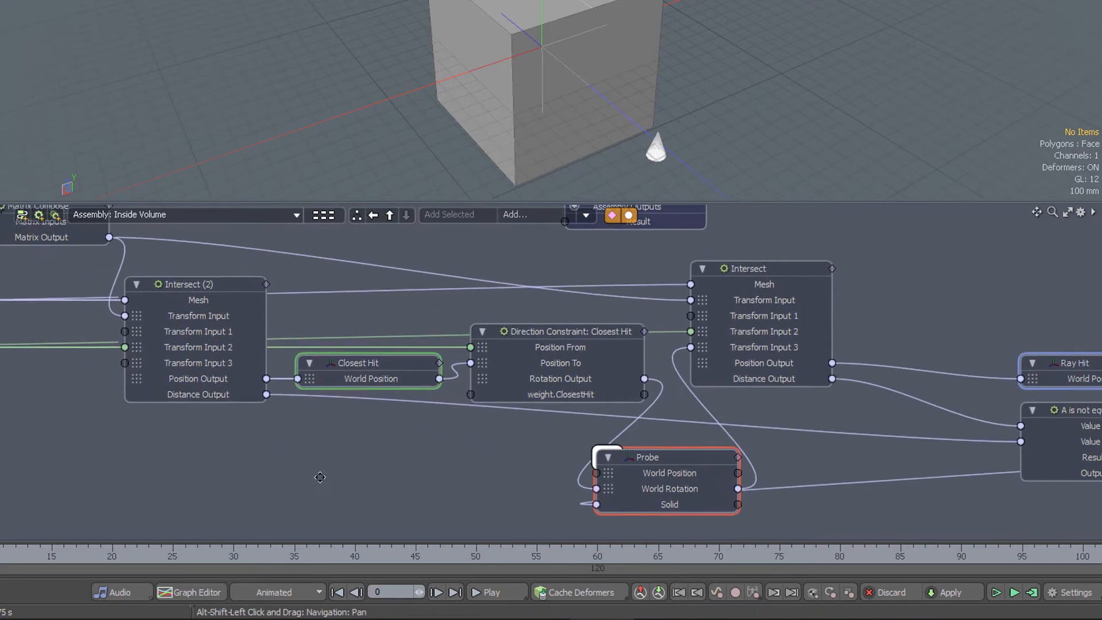
alt+drag(277, 440, 291, 479)
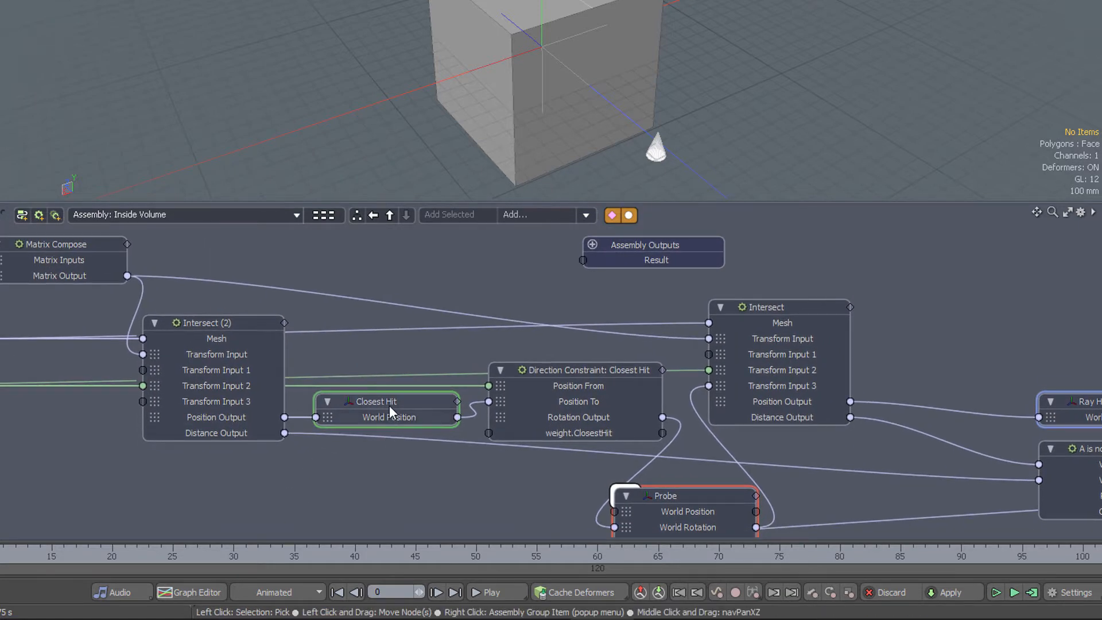
drag(402, 411, 403, 473)
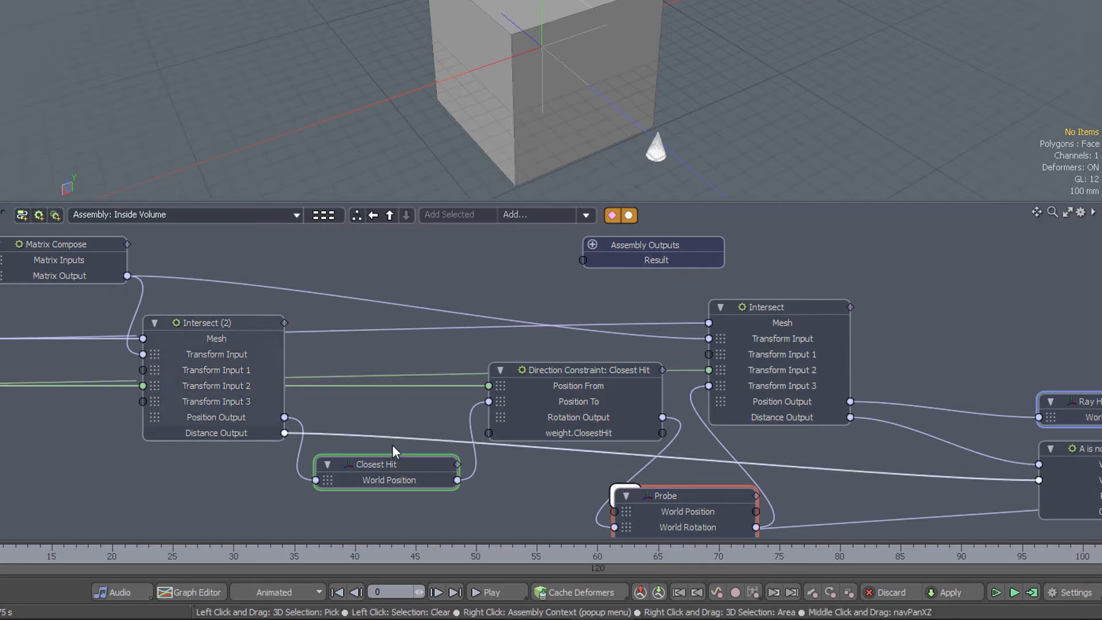
drag(285, 417, 504, 401)
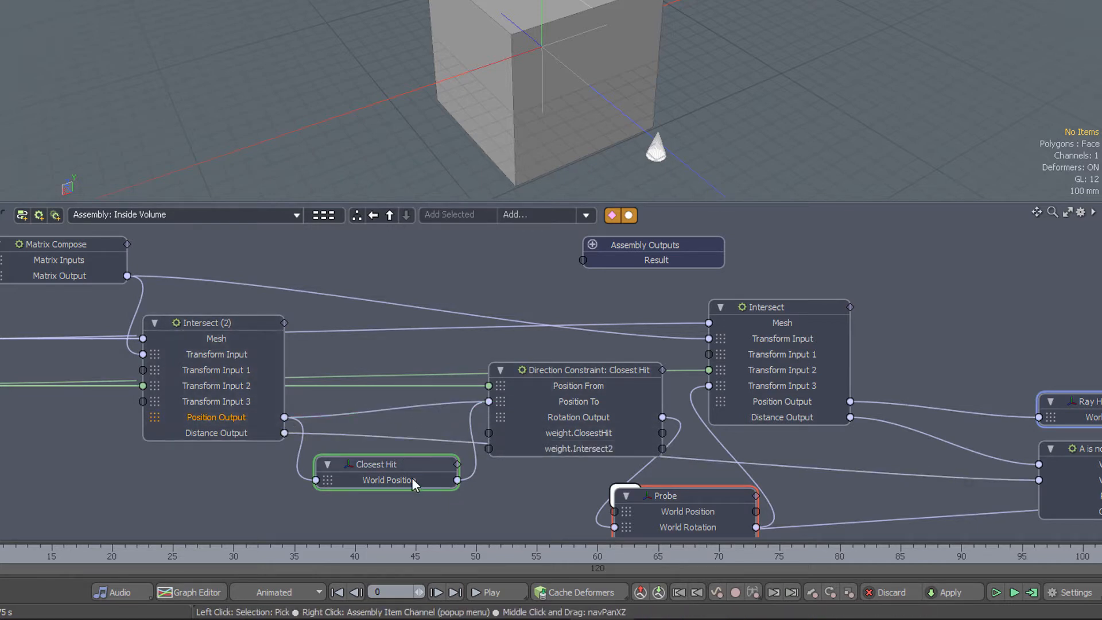
click(395, 465)
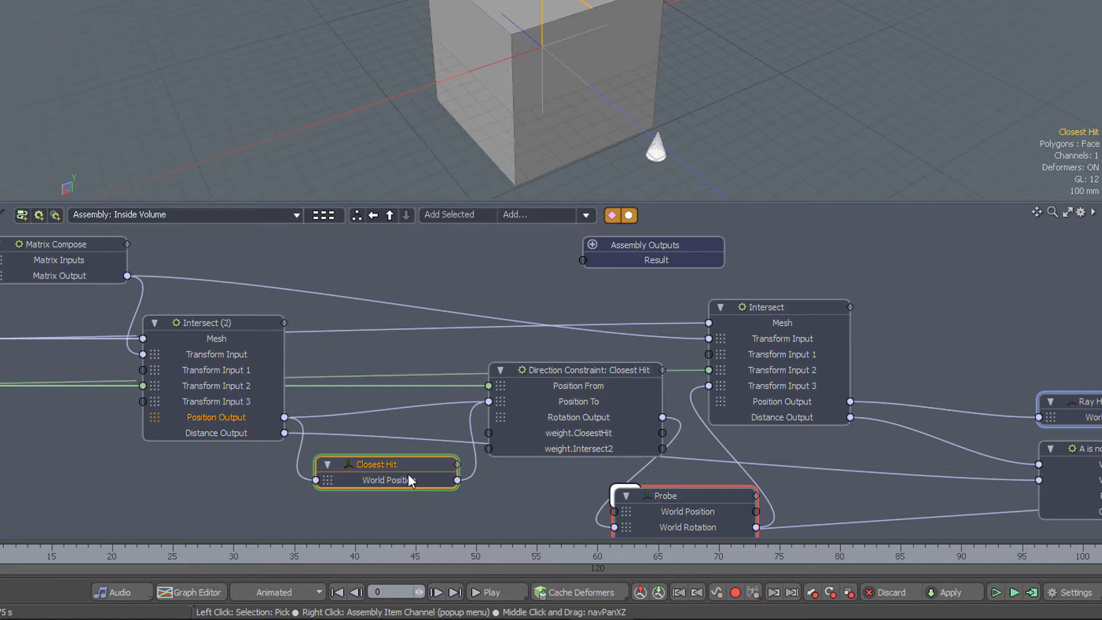
key(Delete)
Step: Connect the direction constraint's Rotation Output directly to Transform Input 3 of the second Intersect node, bypassing Probe
alt+shift+drag(438, 463, 341, 419)
drag(446, 299, 351, 297)
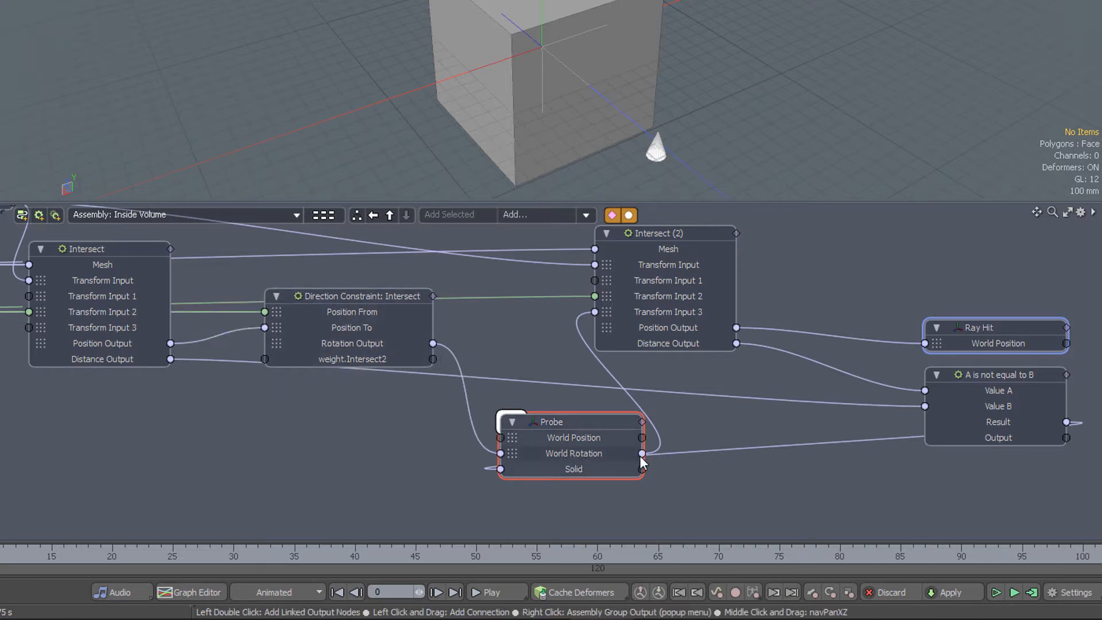
drag(639, 470, 576, 454)
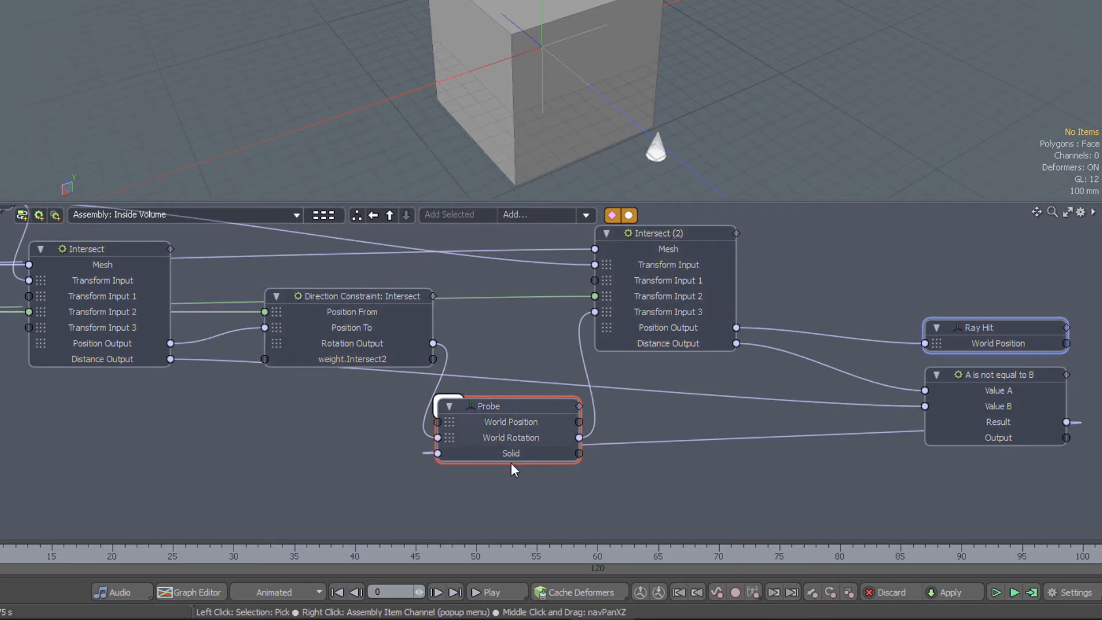
drag(433, 343, 612, 314)
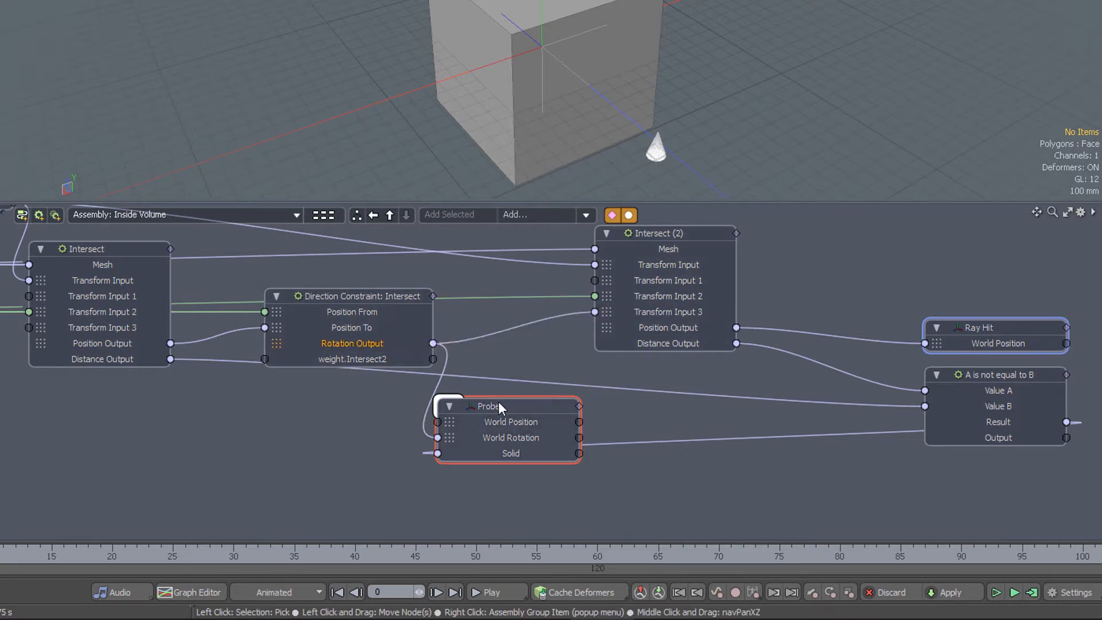
Step: Remove the remaining links into Probe's World Rotation and Solid channels, placing Probe beside the A is not equal to B node
drag(498, 401, 546, 405)
drag(466, 433, 459, 473)
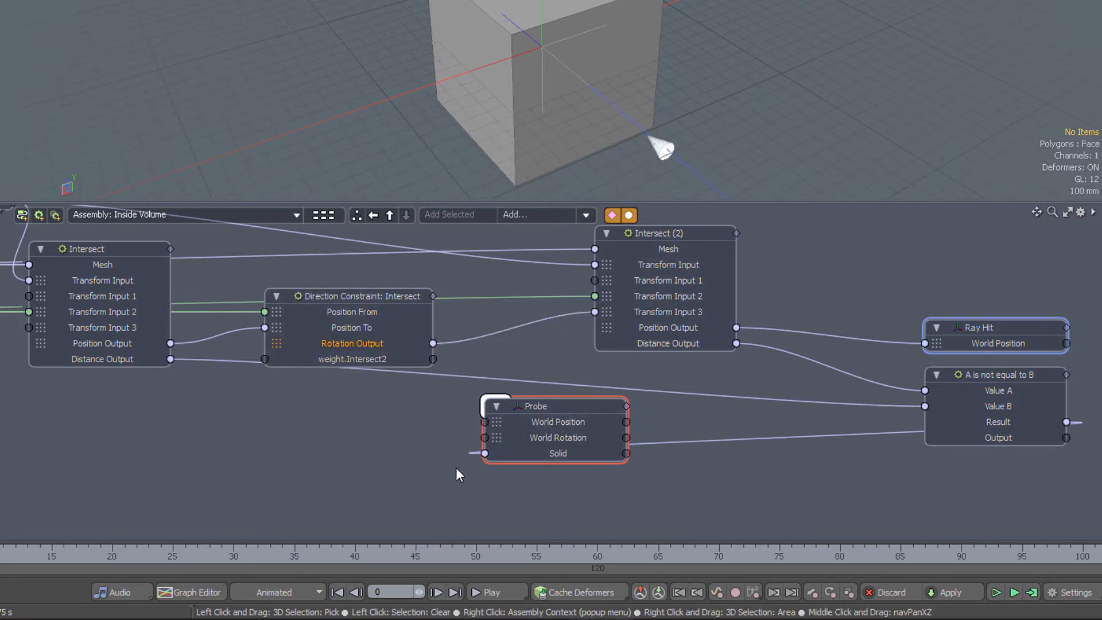
alt+drag(548, 405, 909, 396)
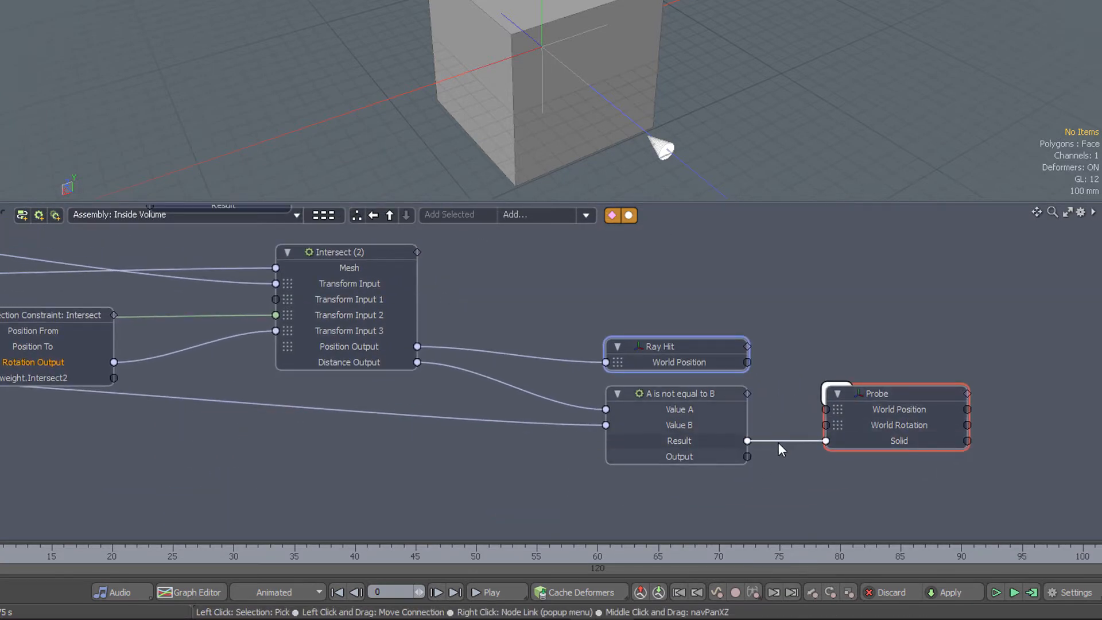
drag(826, 440, 764, 477)
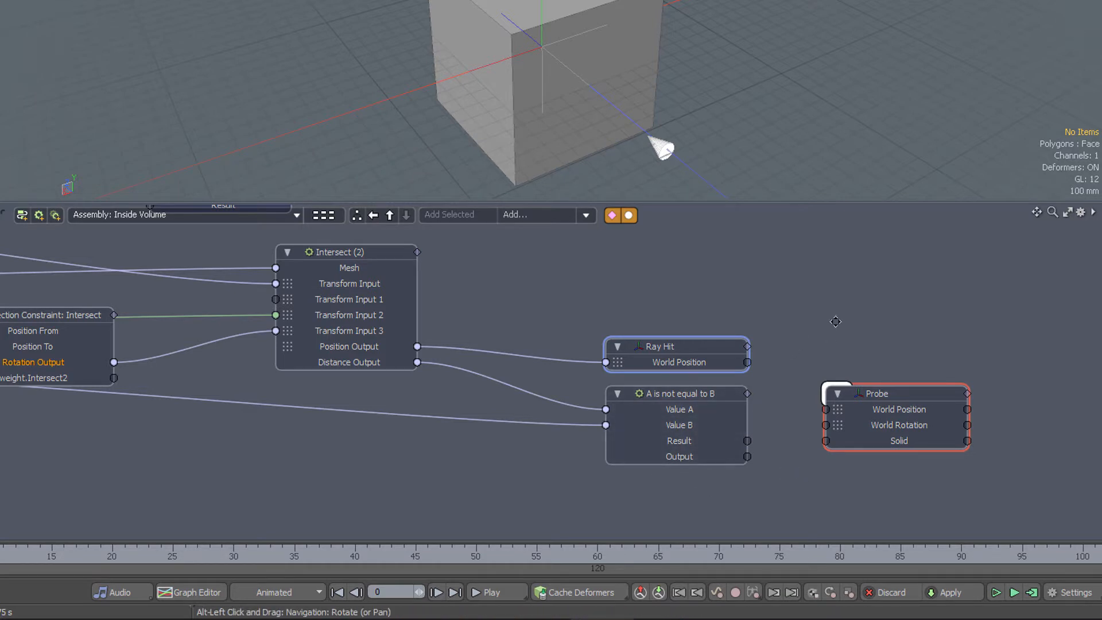
Step: Delete the Ray Hit locator from the assembly
alt+drag(741, 341, 777, 338)
click(713, 341)
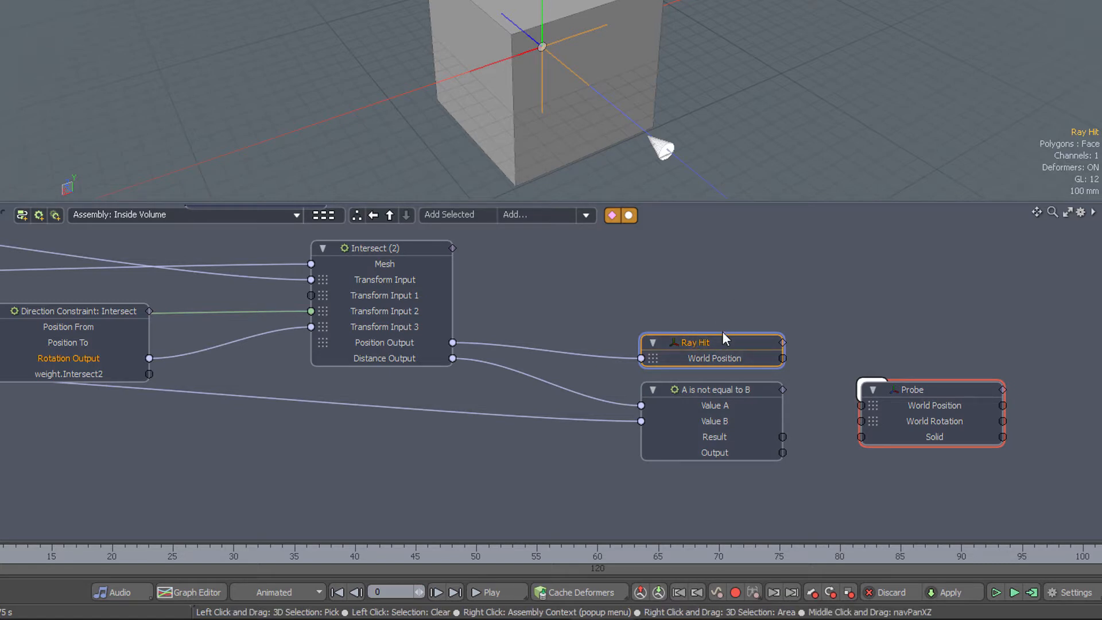
key(Delete)
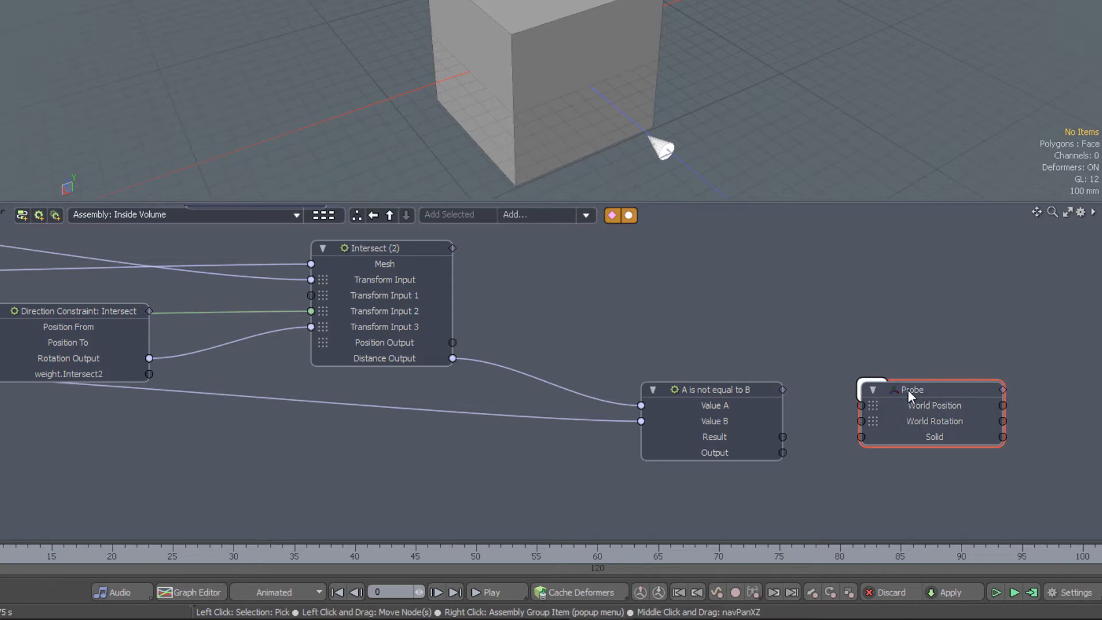
Step: Move the disconnected Probe above the A is not equal to B node and delete it despite its references
drag(910, 393, 720, 283)
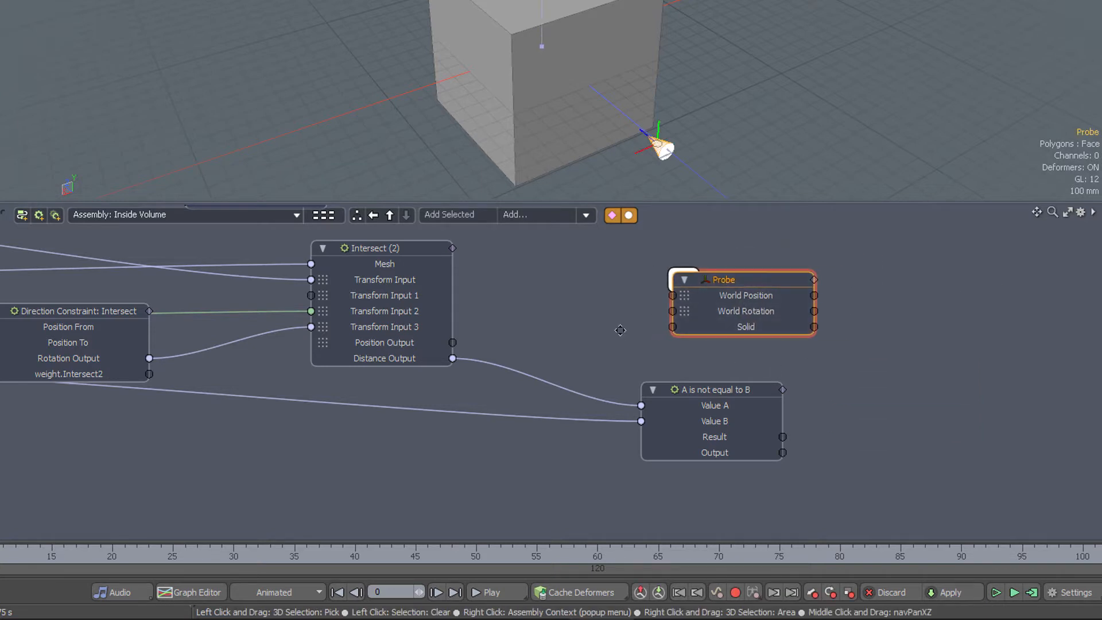
middle_drag(620, 330, 656, 360)
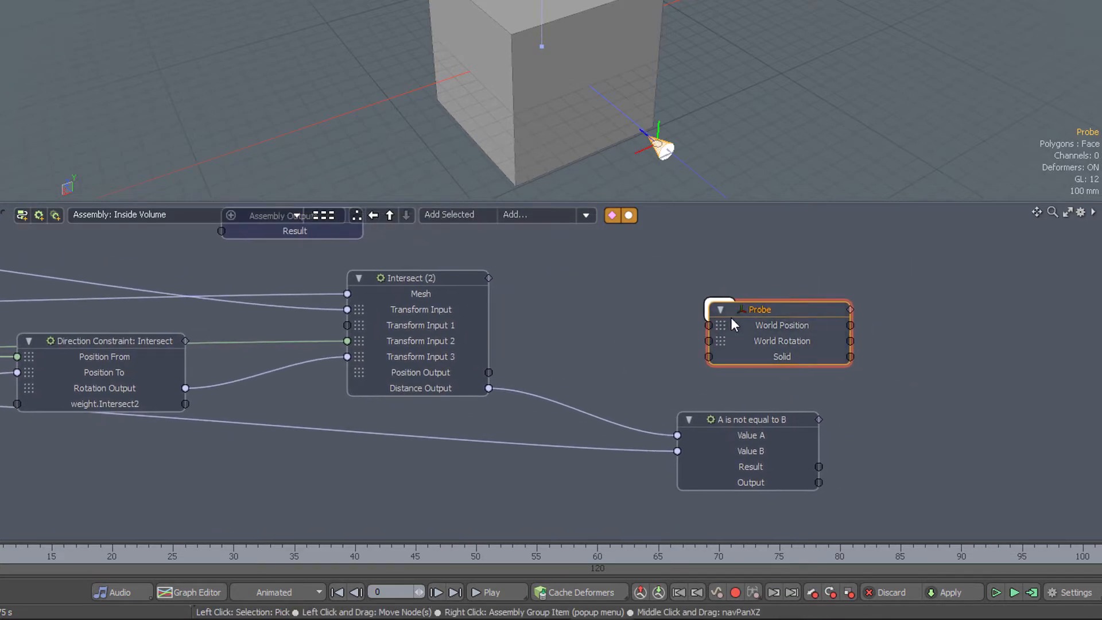
drag(769, 313, 706, 313)
key(Delete)
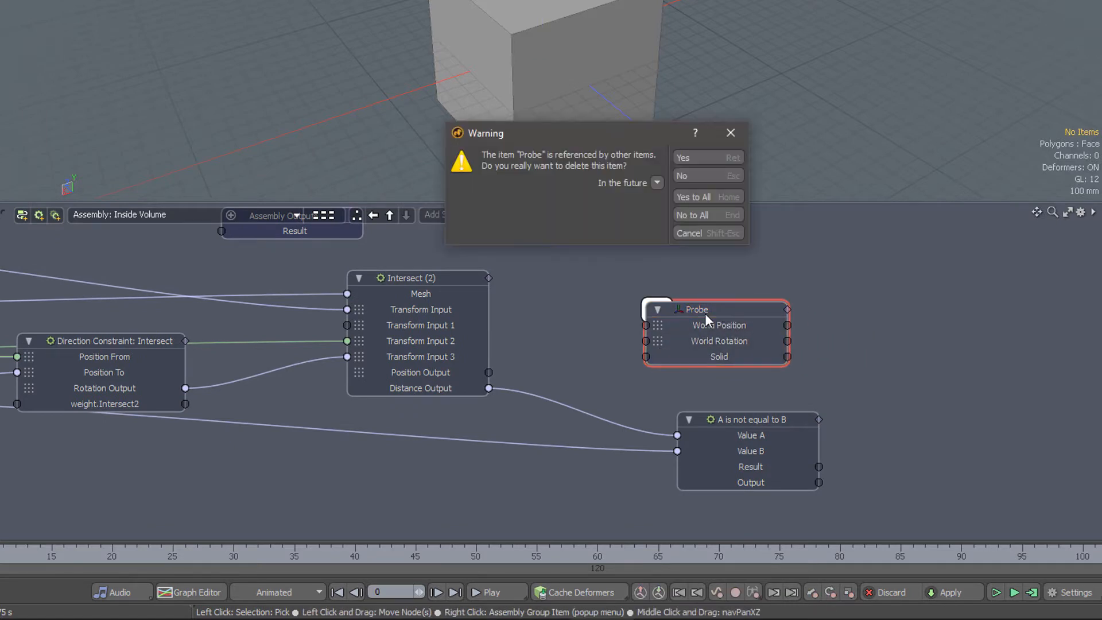
click(708, 156)
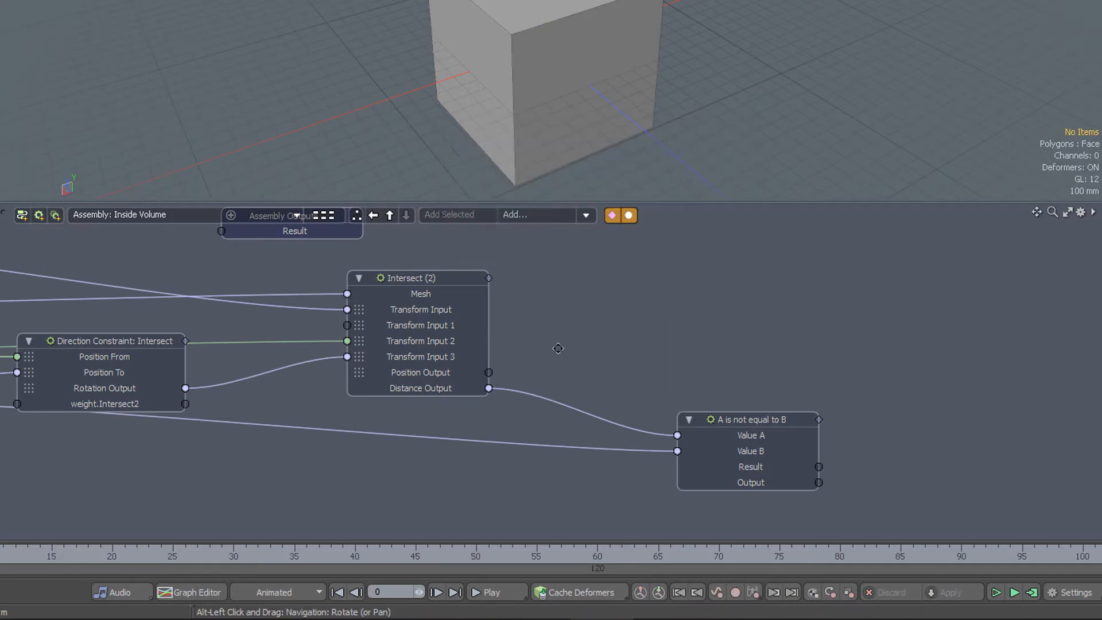
Step: Tidy the start of the network by bringing Mesh, Matrix Compose and Assembly Inputs closer and lining up Intersect with the direction constraint
alt+drag(550, 382, 929, 396)
alt+drag(459, 373, 678, 379)
alt+drag(255, 391, 476, 365)
drag(347, 313, 283, 282)
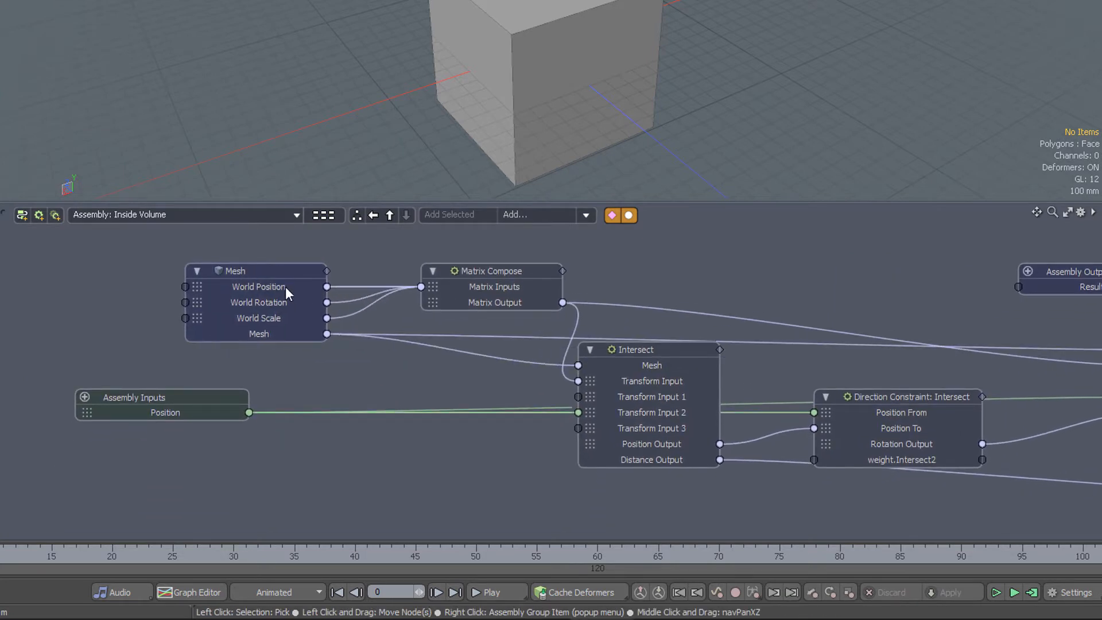
drag(519, 269, 477, 270)
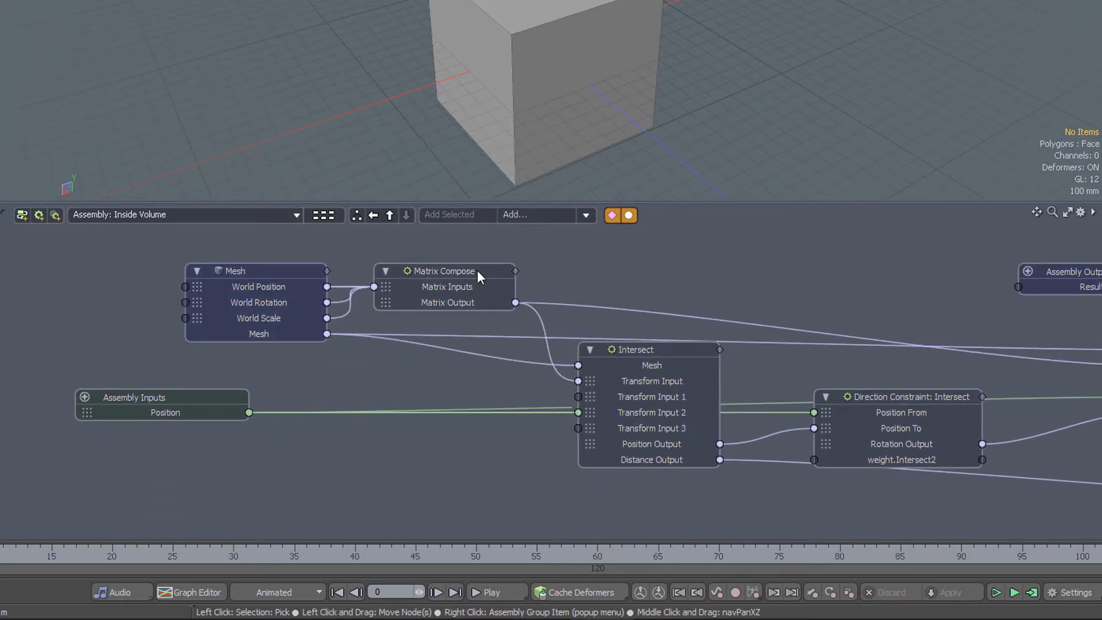
drag(620, 349, 605, 365)
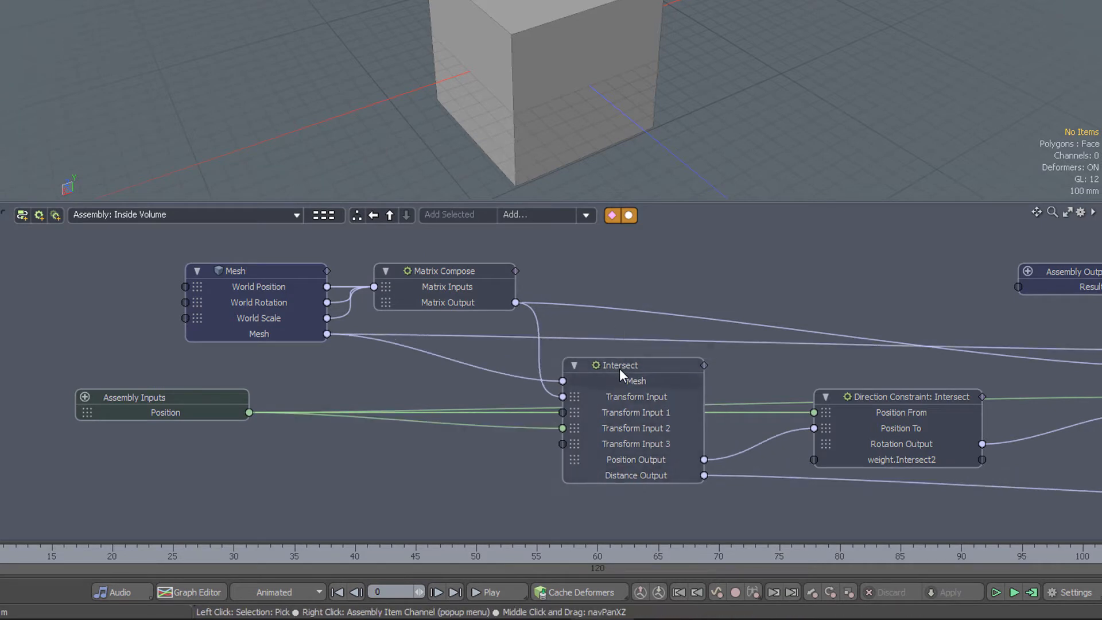
drag(208, 409, 366, 424)
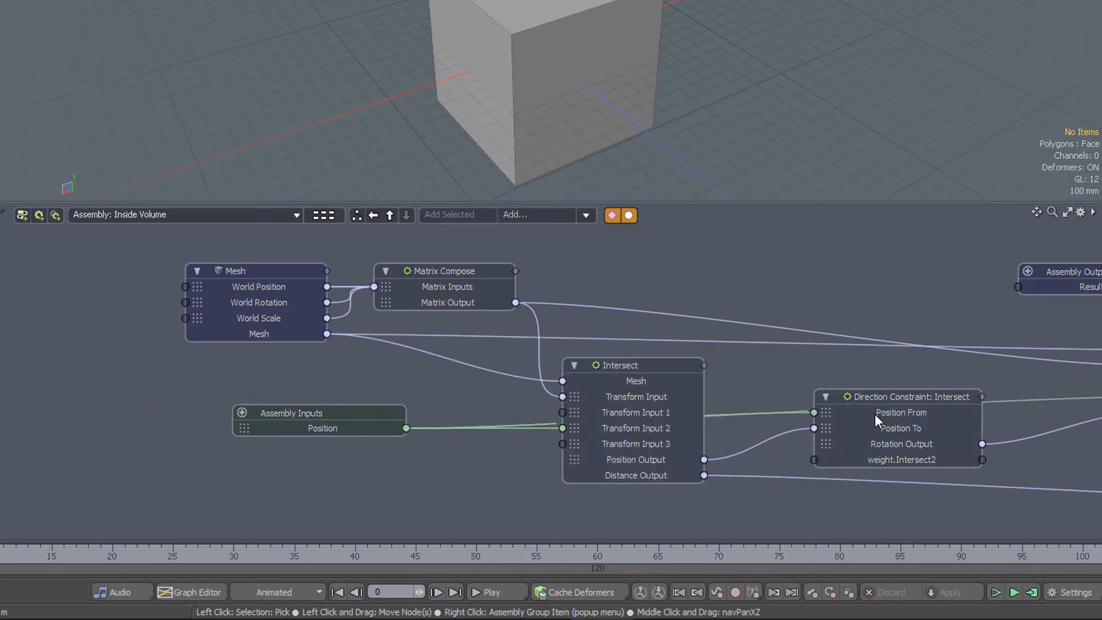
drag(874, 414, 875, 431)
Step: Compact the rest of the network by moving the direction constraint, second Intersect and A is not equal to B nodes closer together
alt+drag(927, 380, 608, 292)
drag(882, 261, 882, 292)
scroll(884, 297, down, 2)
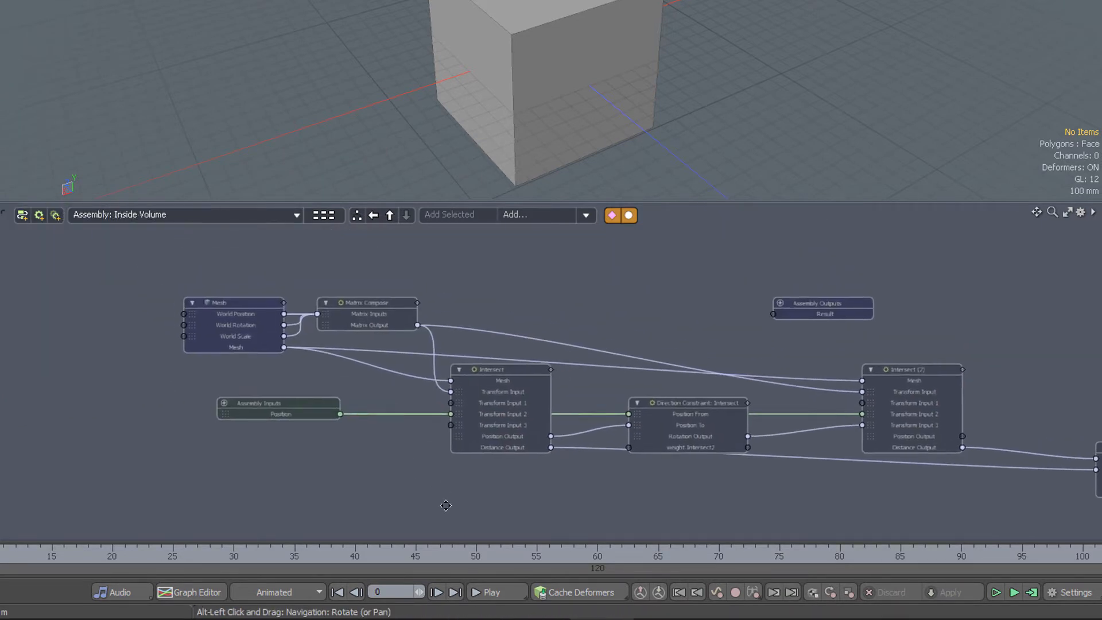
drag(695, 416, 654, 412)
drag(934, 373, 824, 369)
alt+drag(987, 402, 845, 377)
drag(1016, 422, 836, 433)
drag(234, 285, 269, 285)
alt+drag(270, 247, 309, 247)
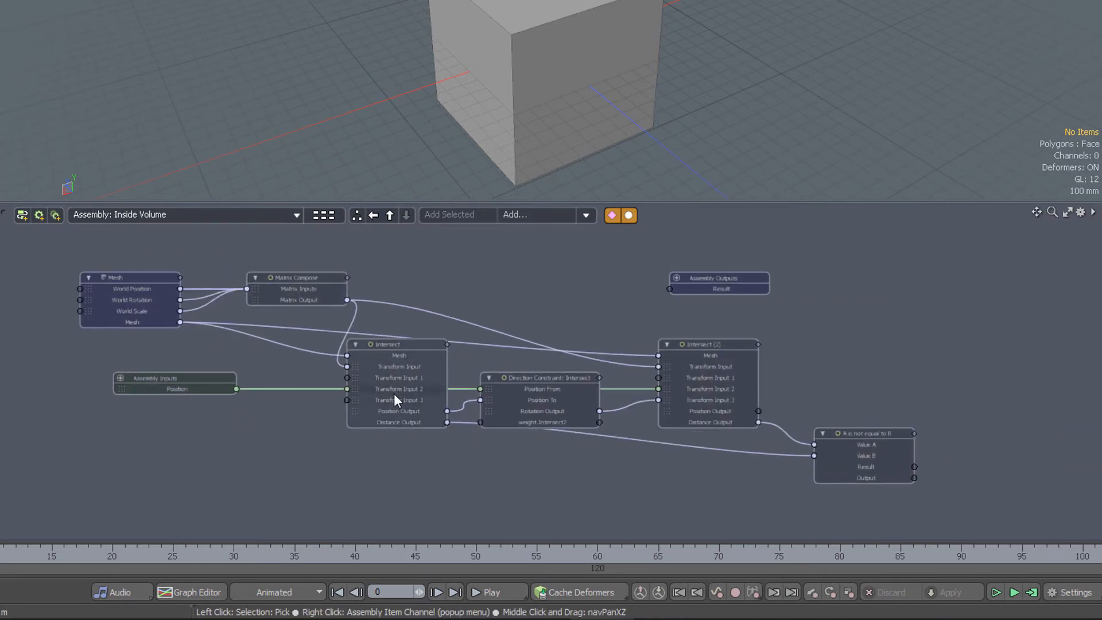
Step: Refine the layout by placing Matrix Compose slightly above Mesh and offsetting A is not equal to B below the second Intersect node
scroll(177, 232, up, 2)
drag(109, 315, 187, 323)
drag(336, 306, 365, 291)
drag(452, 407, 393, 393)
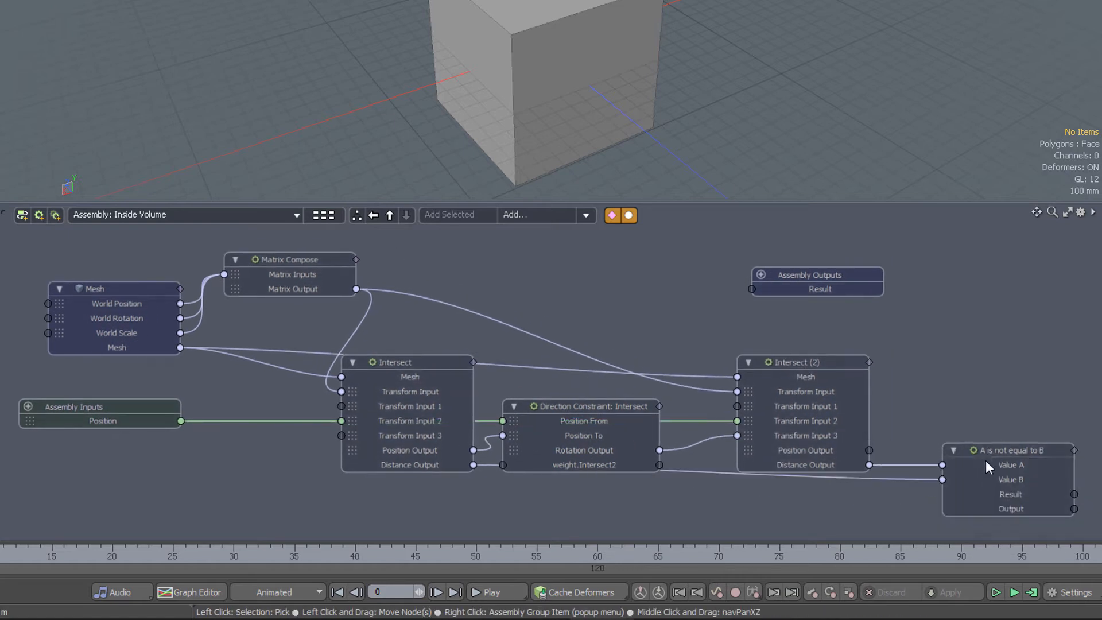
drag(976, 480, 912, 493)
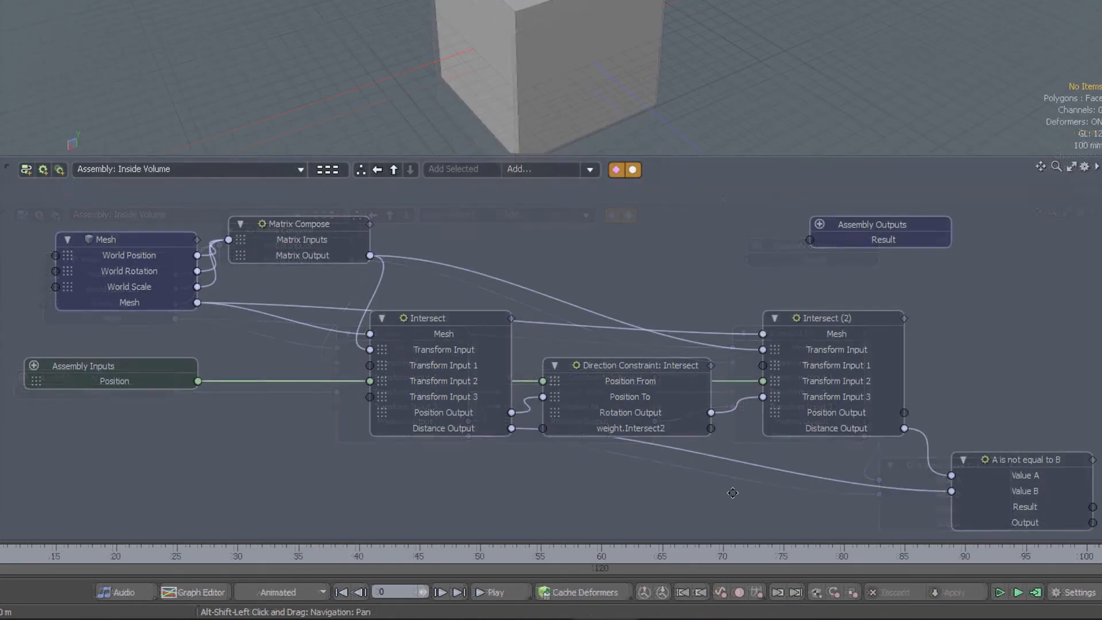
Step: Place Assembly Outputs beside A is not equal to B and connect that node's Result to the assembly's Result output
alt+drag(912, 258, 972, 395)
alt+drag(739, 386, 686, 379)
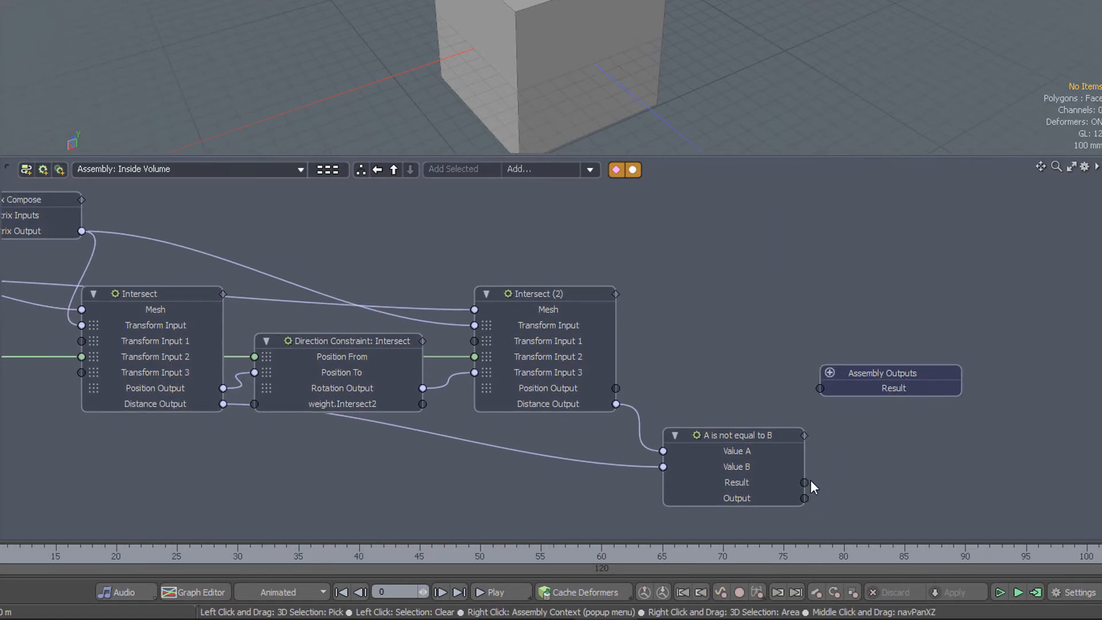
drag(808, 480, 875, 352)
Step: Remove the unused Output channel from the A is not equal to B node and shift the node slightly upward
right_click(749, 498)
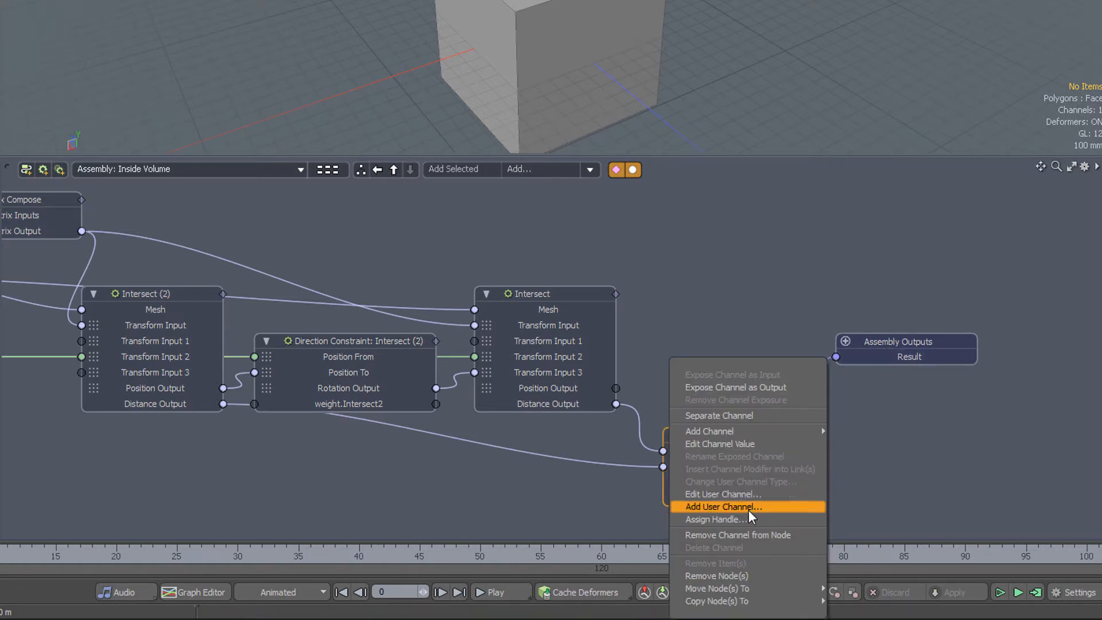
click(752, 530)
drag(735, 437, 735, 422)
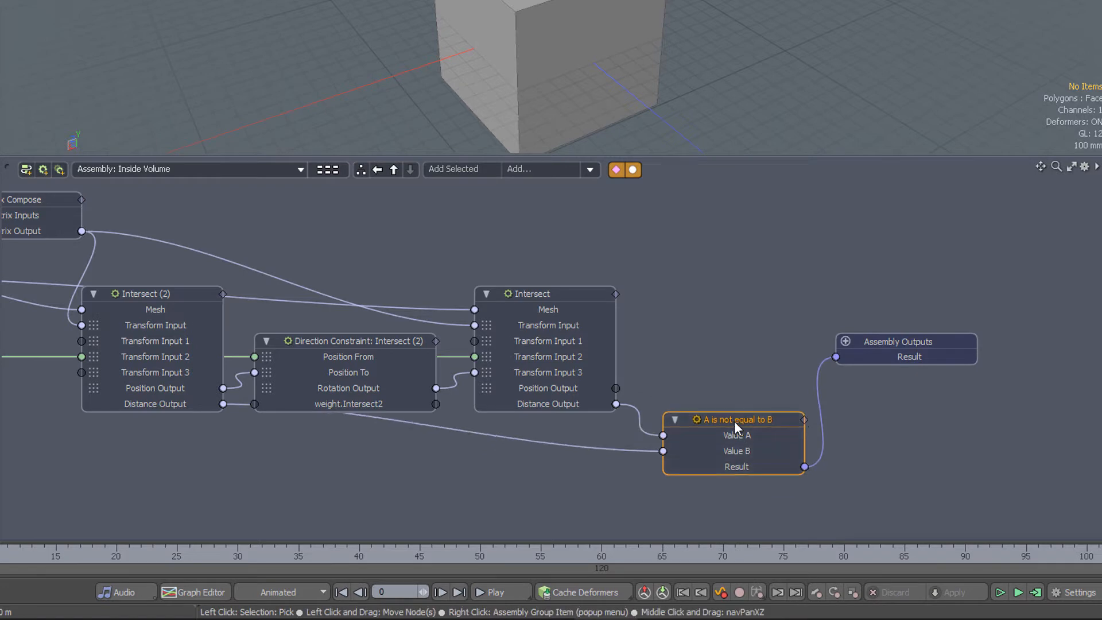
Step: Remove the unused weight.Intersect2 channel from the Direction Constraint node inside the Inside Volume assembly
middle_drag(394, 426, 531, 412)
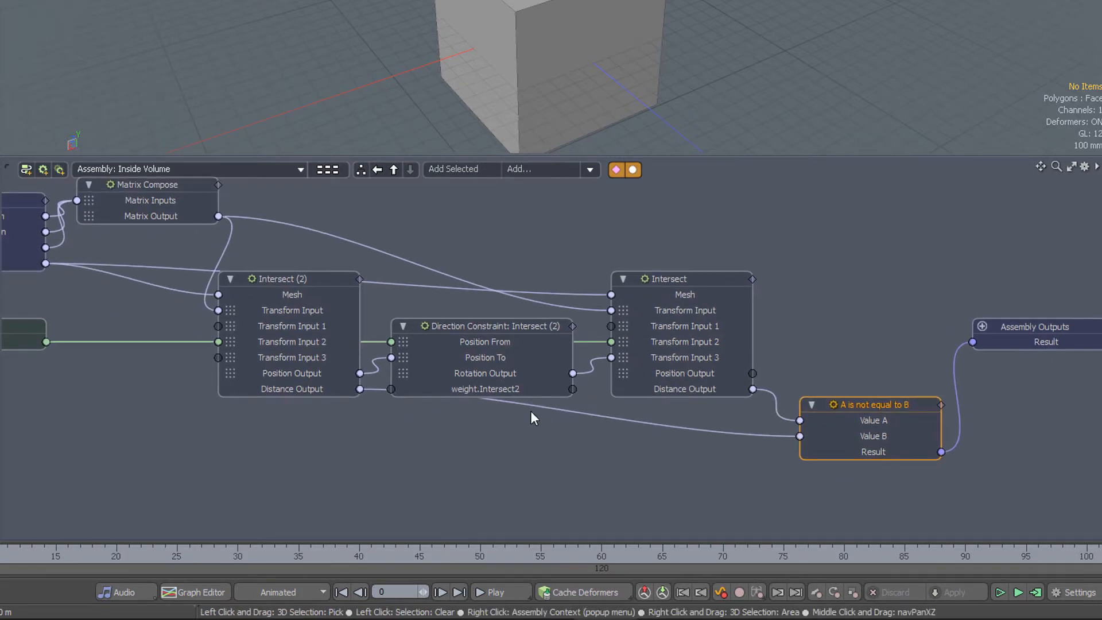
right_click(501, 390)
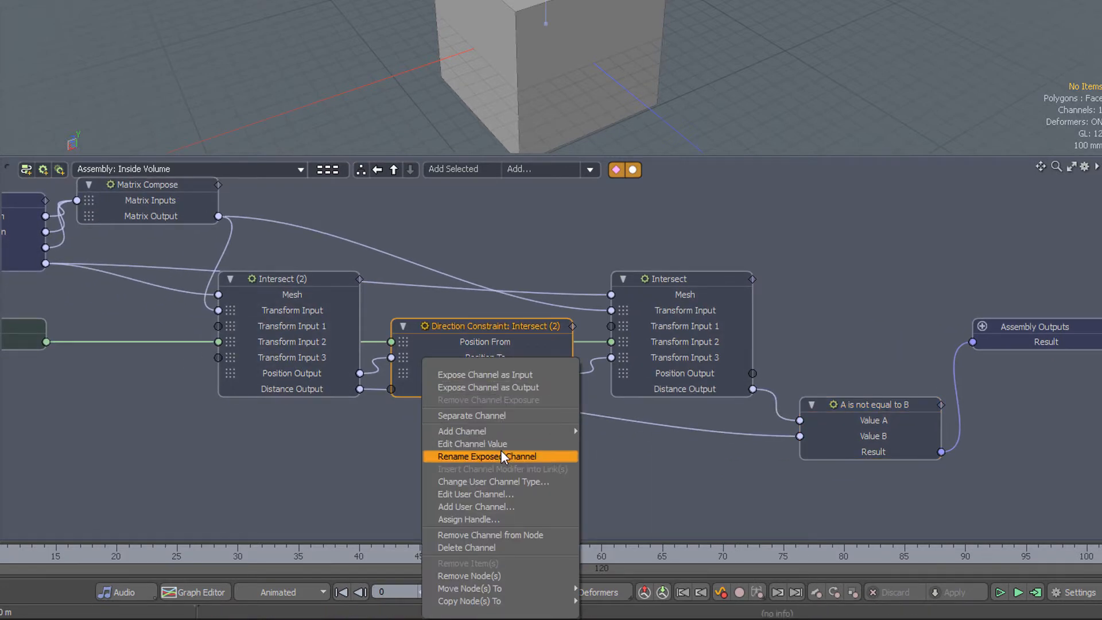
click(505, 535)
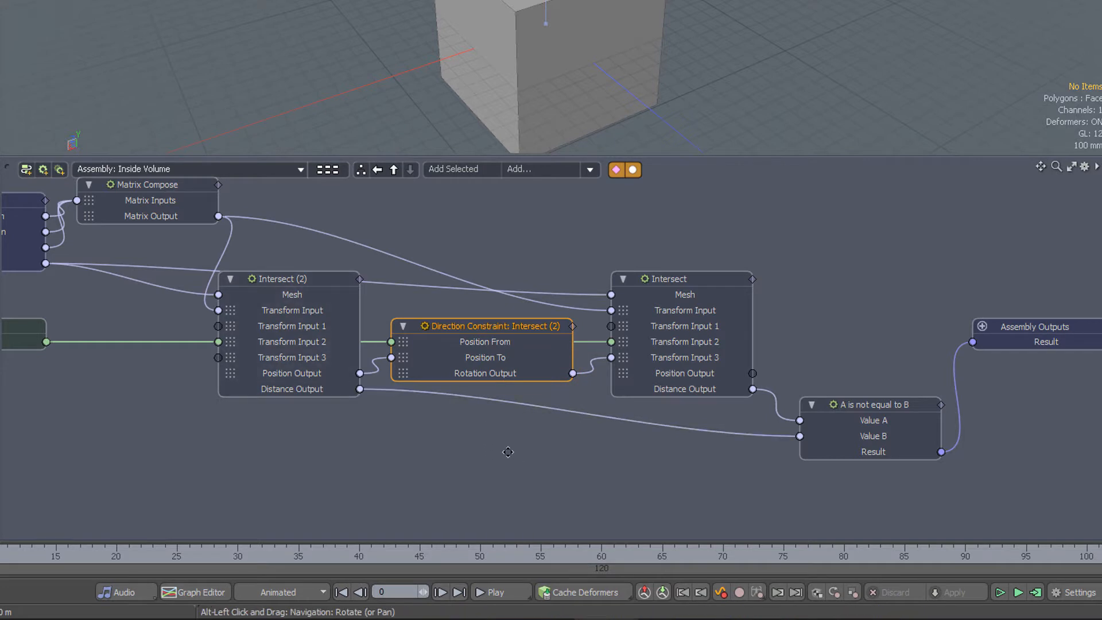
middle_drag(508, 451, 673, 496)
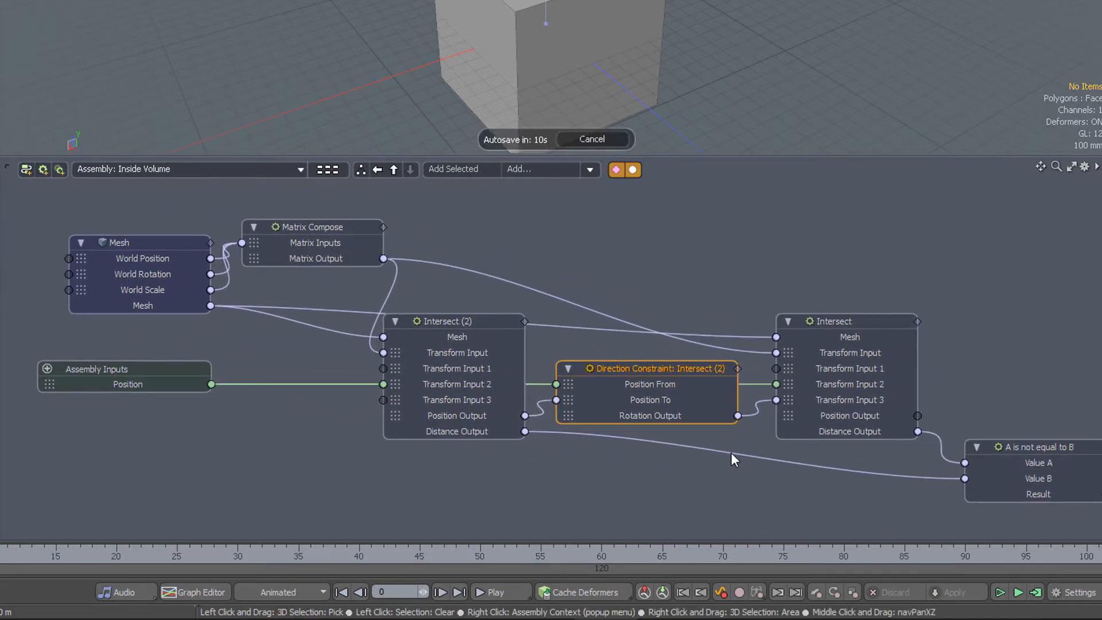
alt+shift+drag(734, 261, 729, 279)
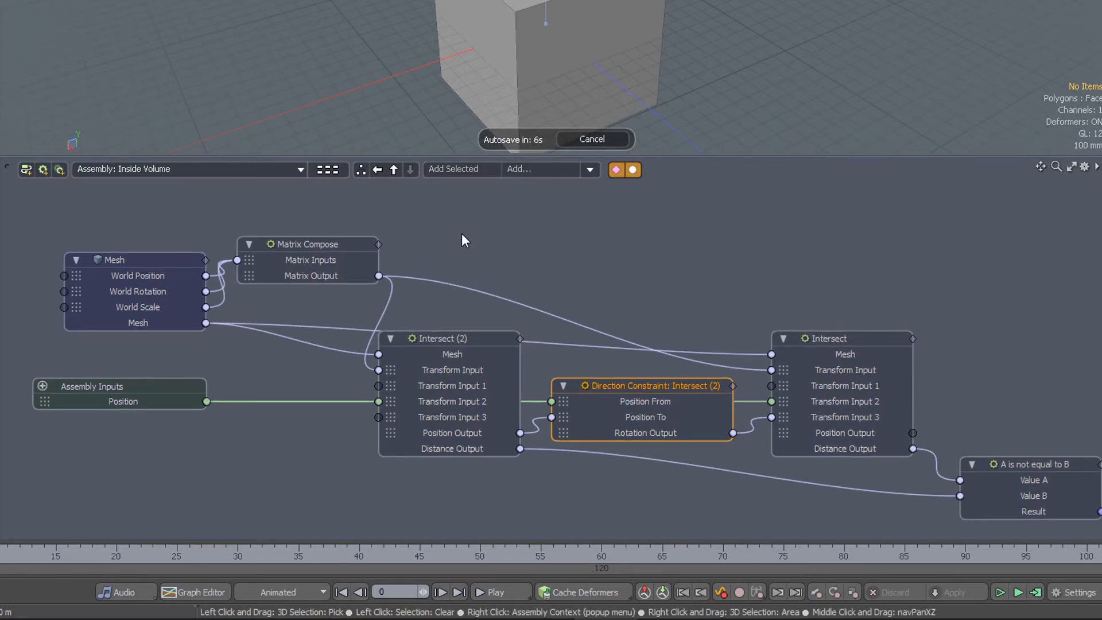
Step: Return to the workspace level, create a new locator and place it as a node beside Inside Volume
click(377, 170)
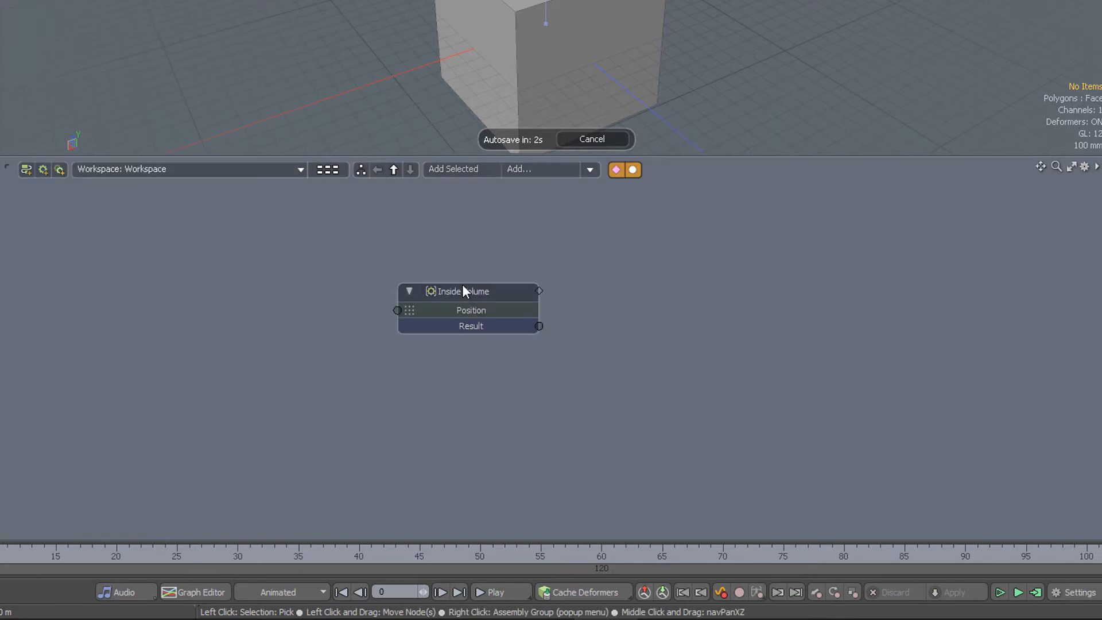
middle_drag(463, 284, 513, 269)
alt+drag(493, 380, 487, 418)
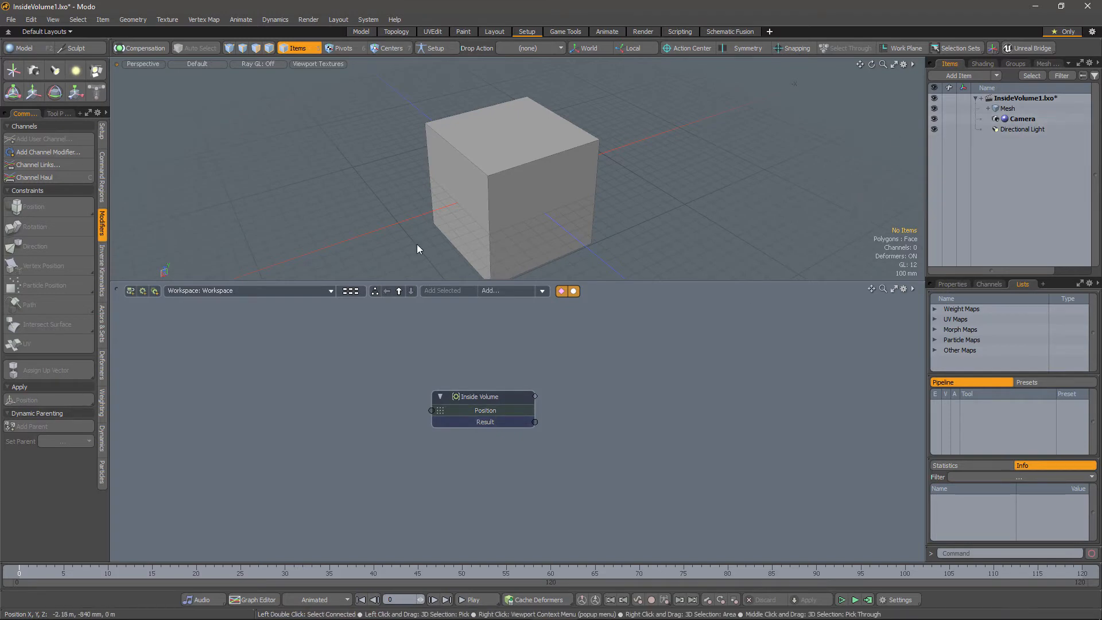
click(12, 70)
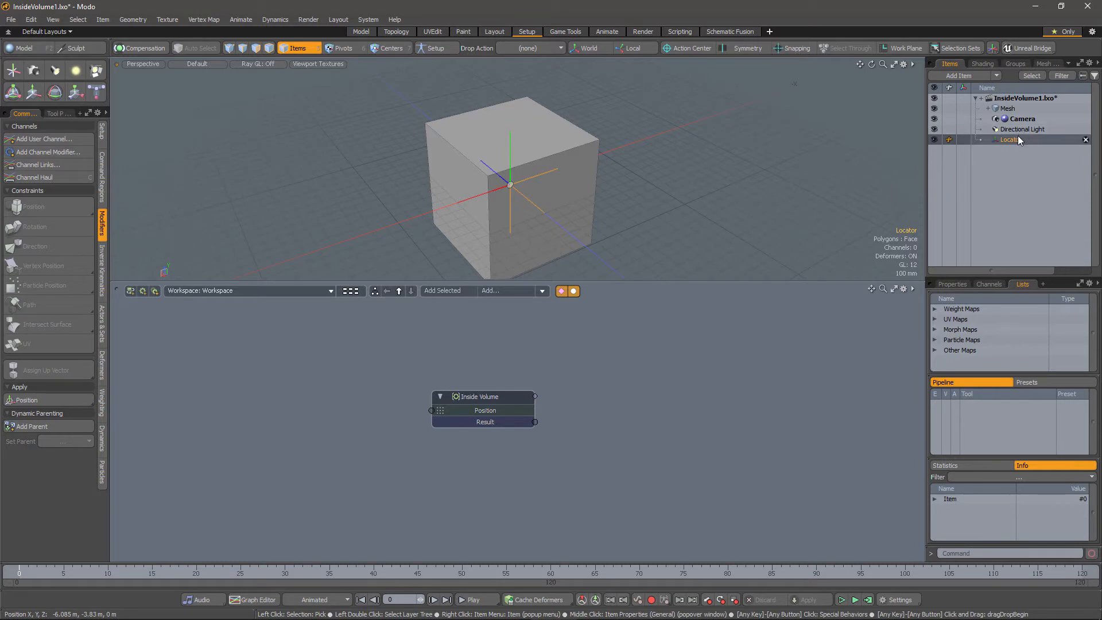
drag(738, 269, 307, 412)
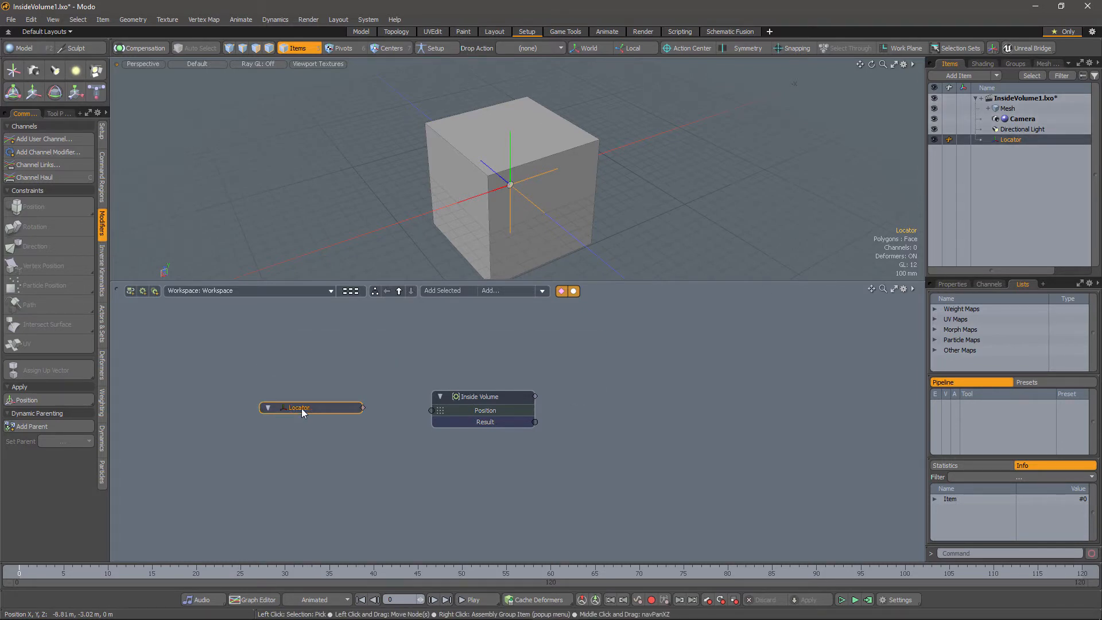
Step: Add the World Position channel to the Locator node and connect it to Inside Volume's Position input
right_click(302, 409)
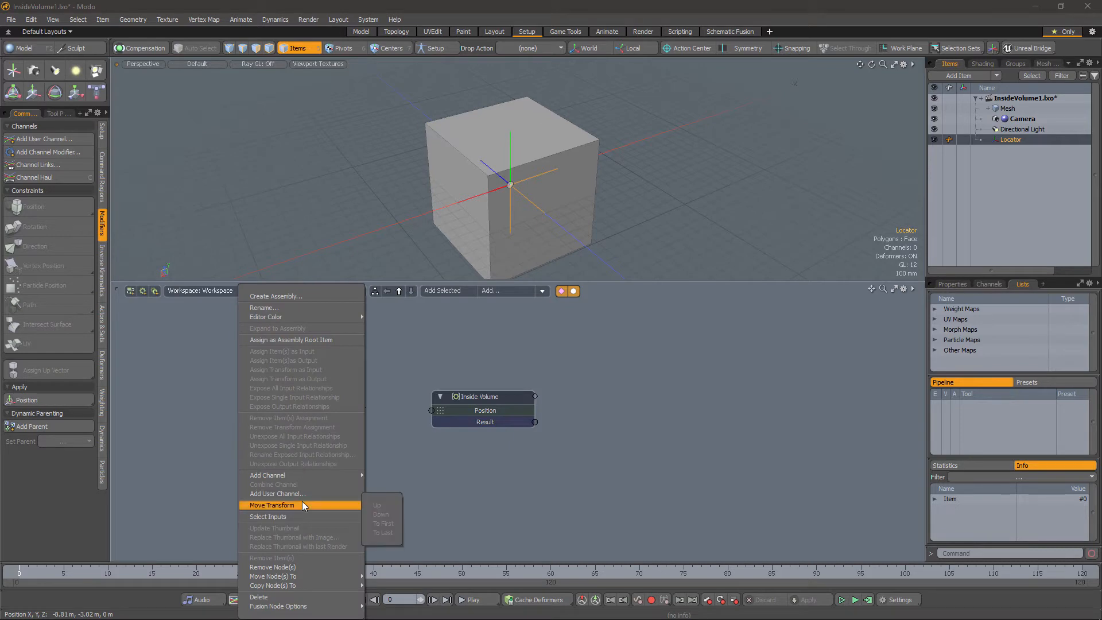
mouse_move(309, 478)
click(395, 477)
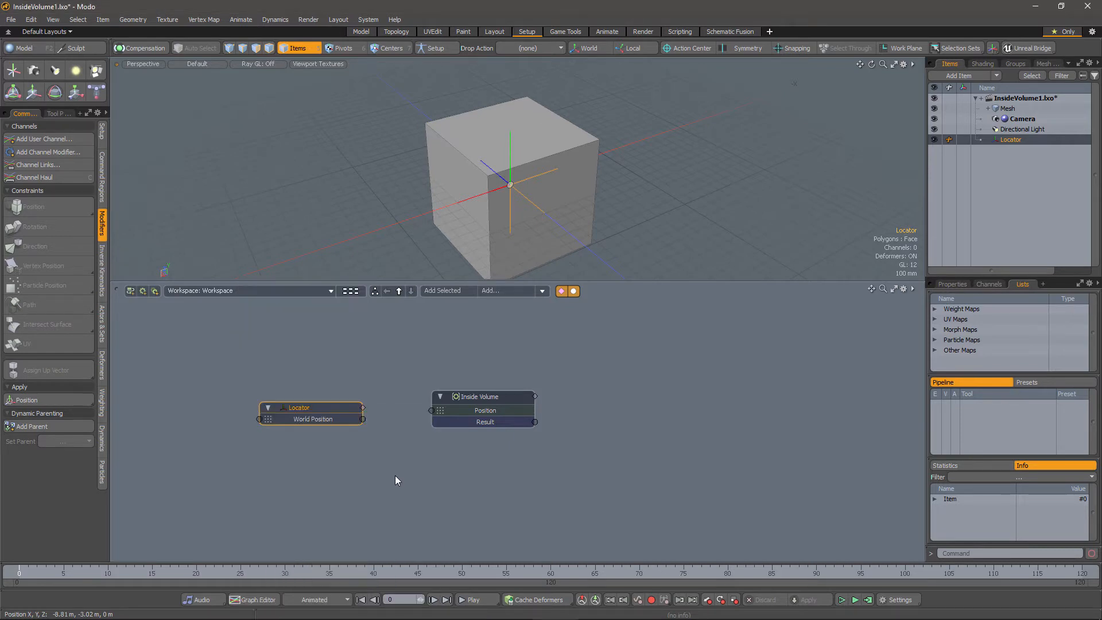
drag(364, 419, 436, 411)
alt+drag(561, 278, 672, 196)
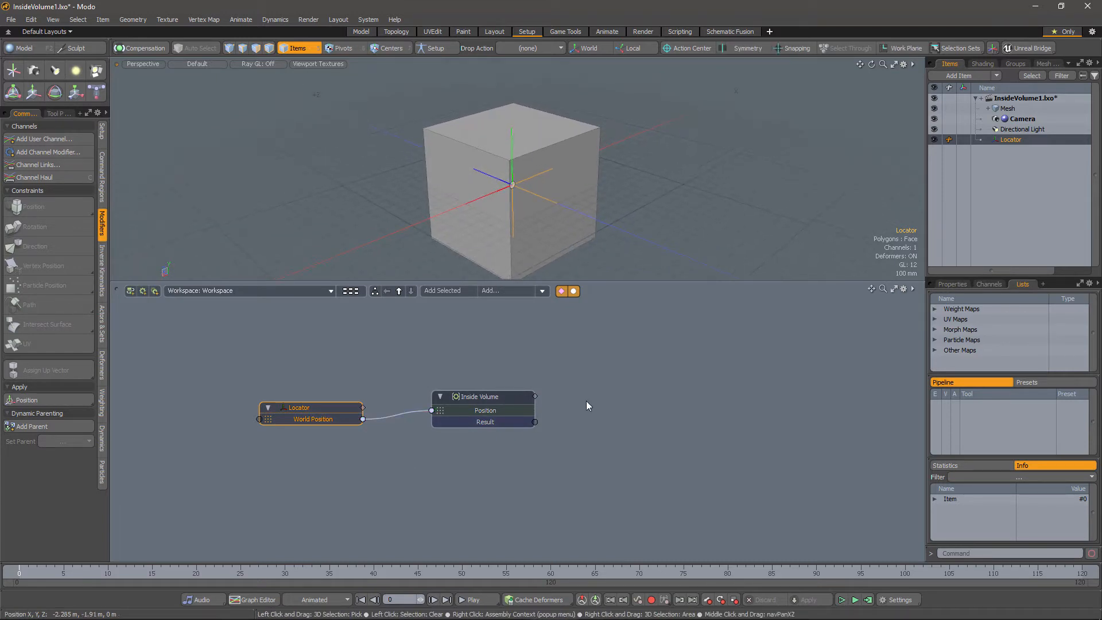
Step: Move the locator along the X axis until it sits outside the cube, and clear the selection
mouse_move(483, 423)
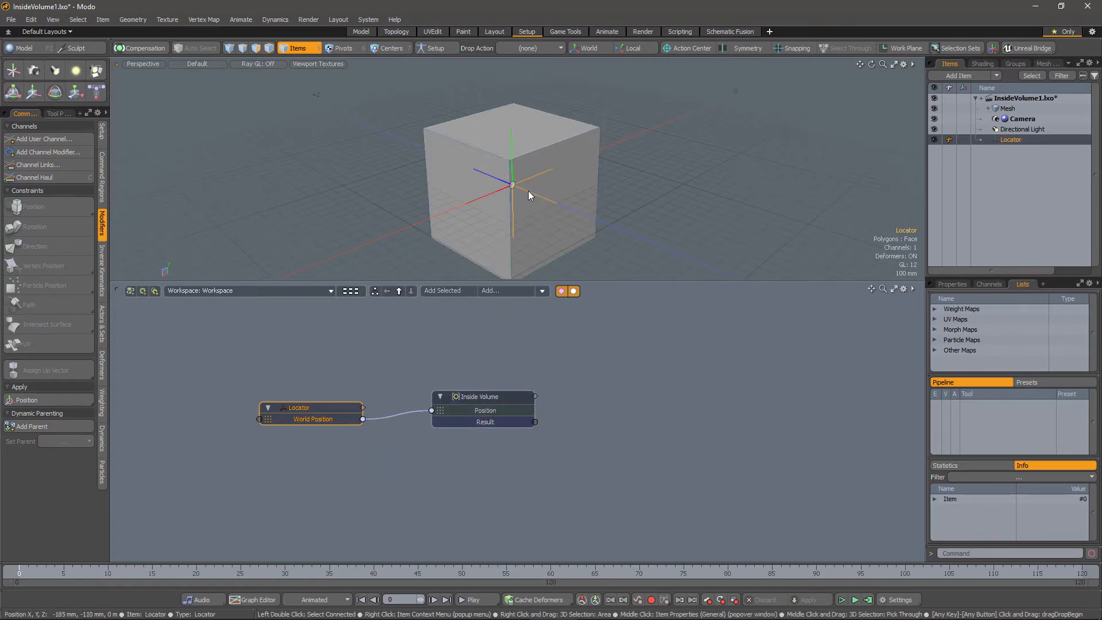
key(y)
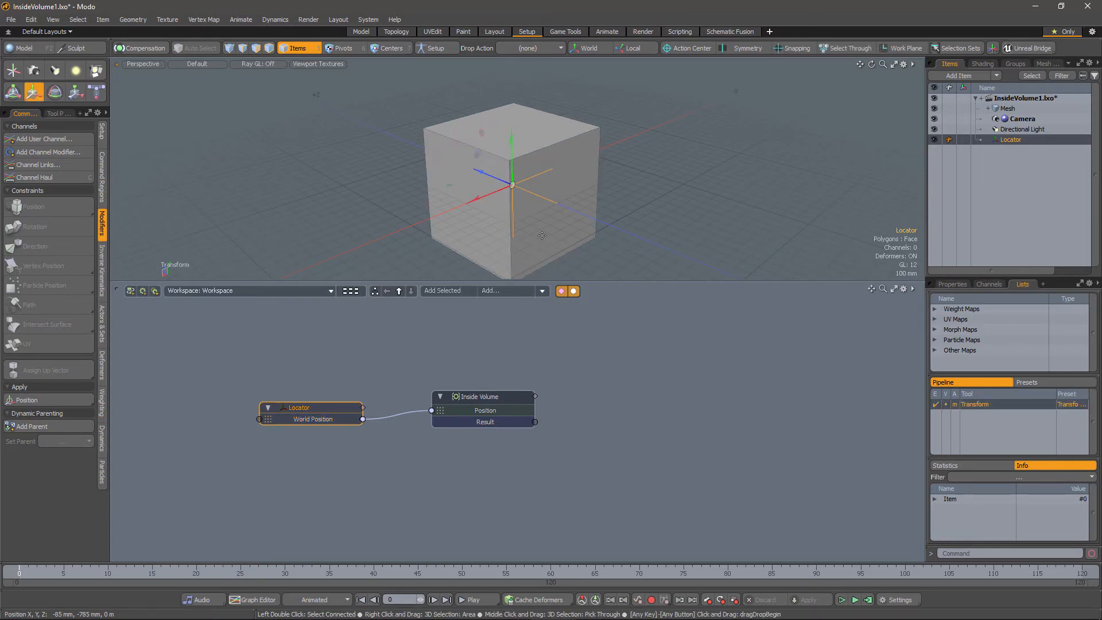
drag(493, 199, 377, 249)
click(656, 366)
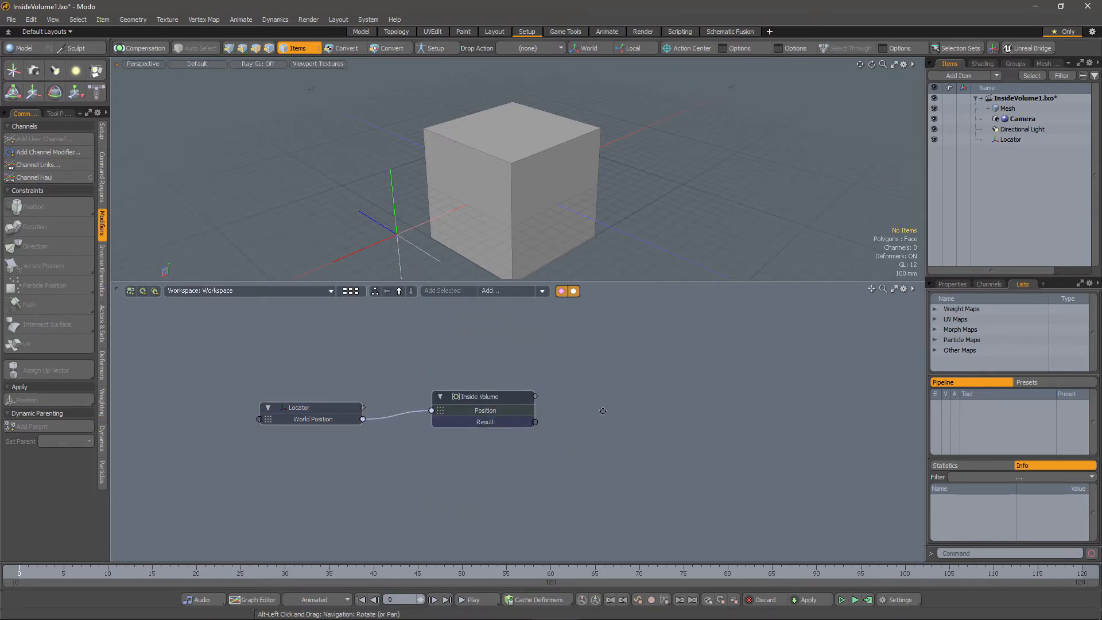
mouse_move(619, 443)
alt+mouse_down()
mouse_move(629, 413)
mouse_move(609, 432)
alt+mouse_up()
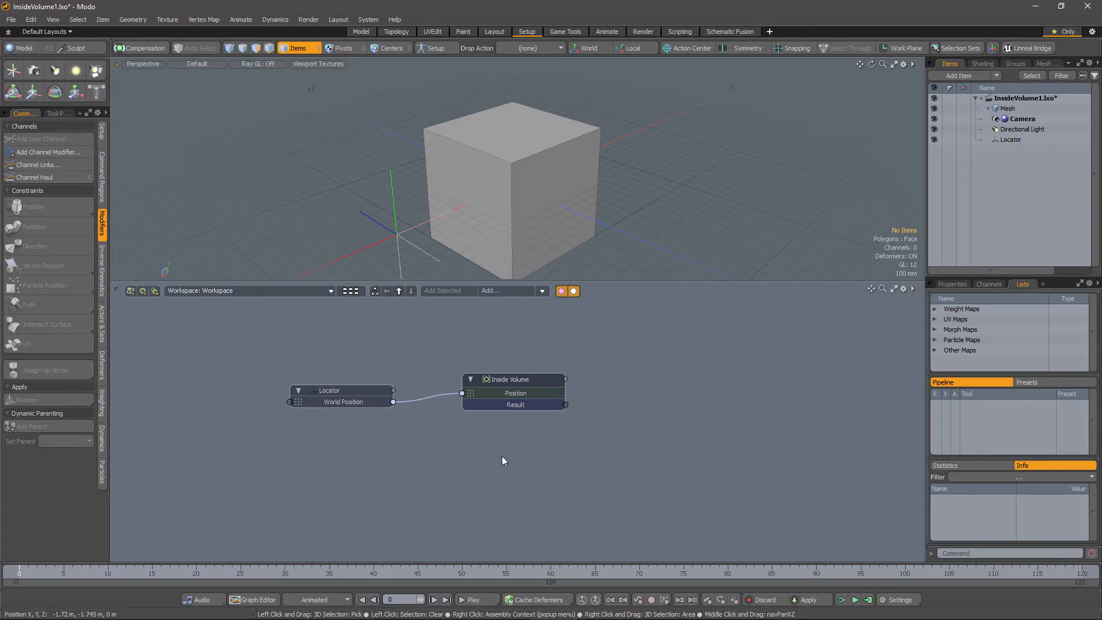
Step: Enter the Inside Volume assembly and delete all polygons of its Mesh item
double_click(507, 381)
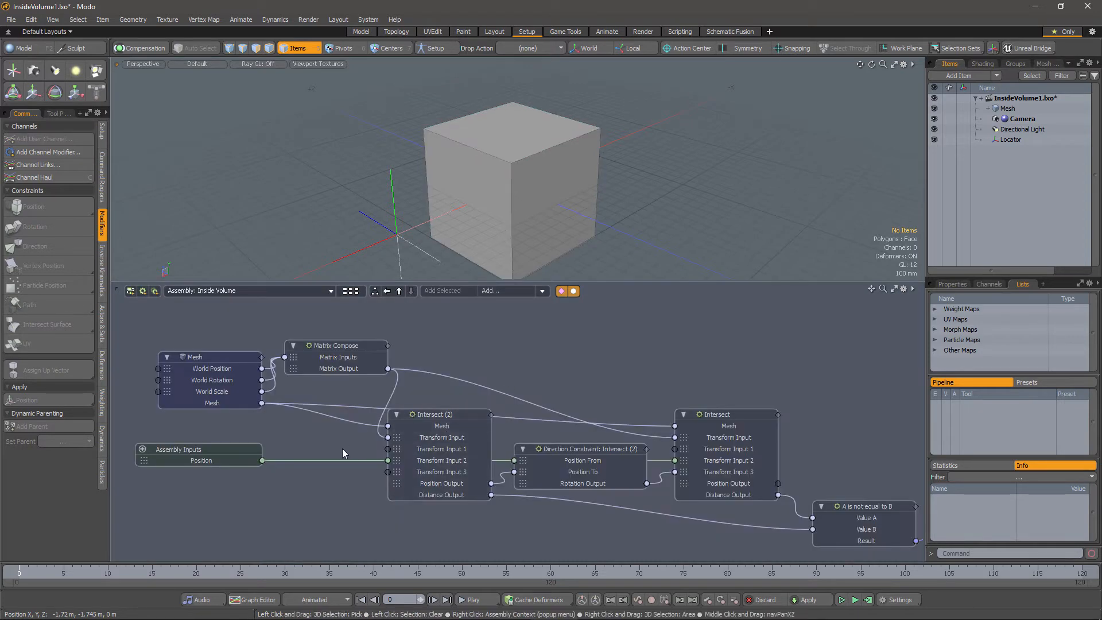
click(205, 359)
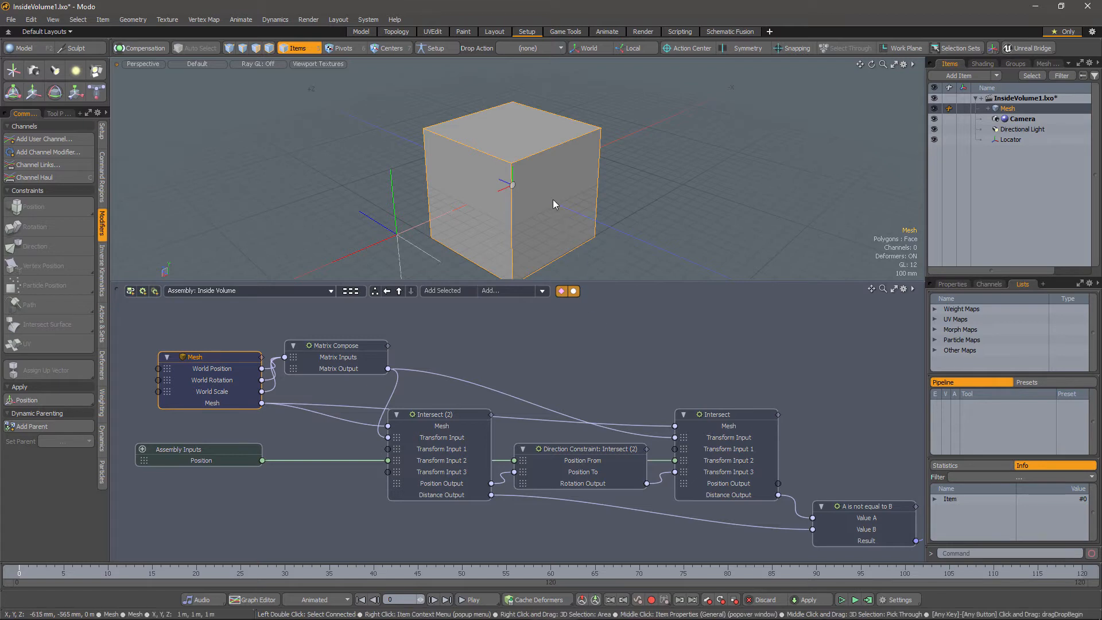
key(3)
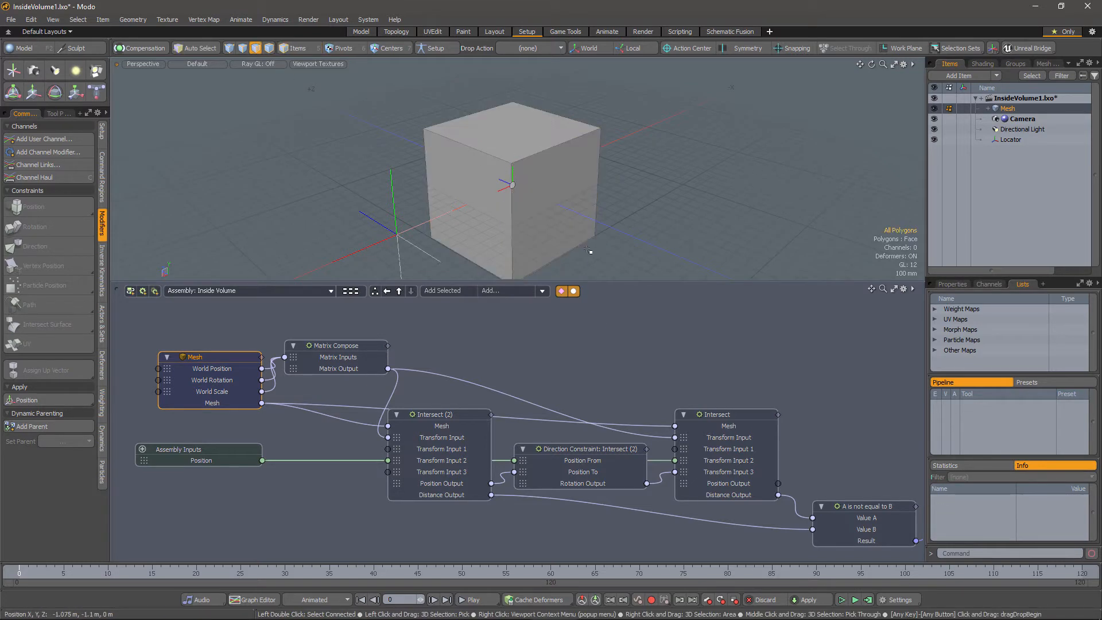
key(Delete)
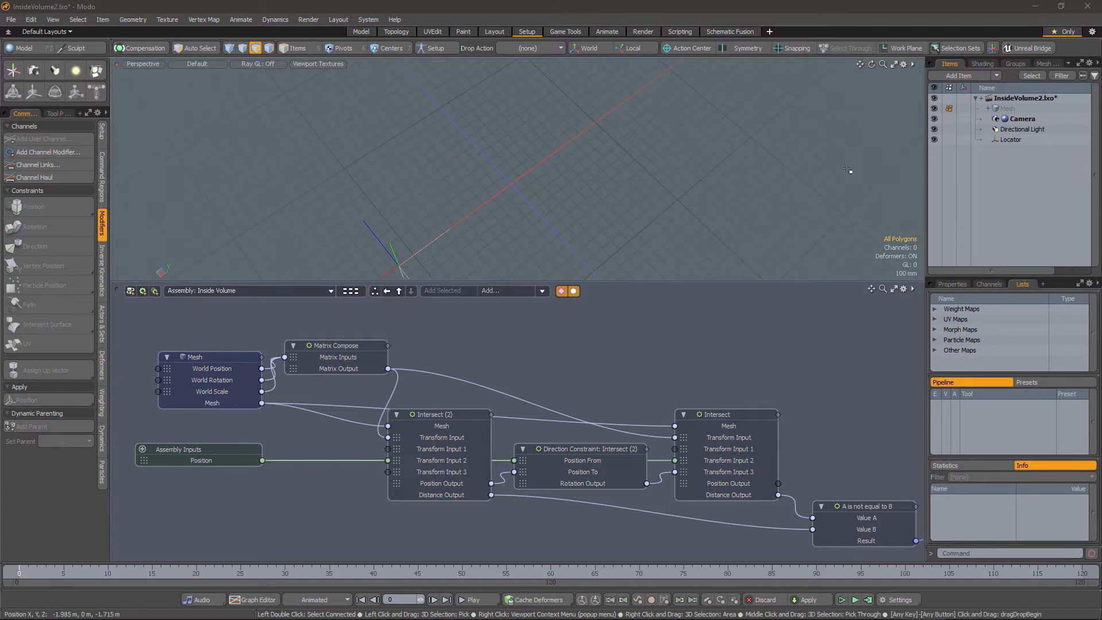
Step: Add a Merge Meshes operator to the emptied Mesh item's mesh operations
click(219, 356)
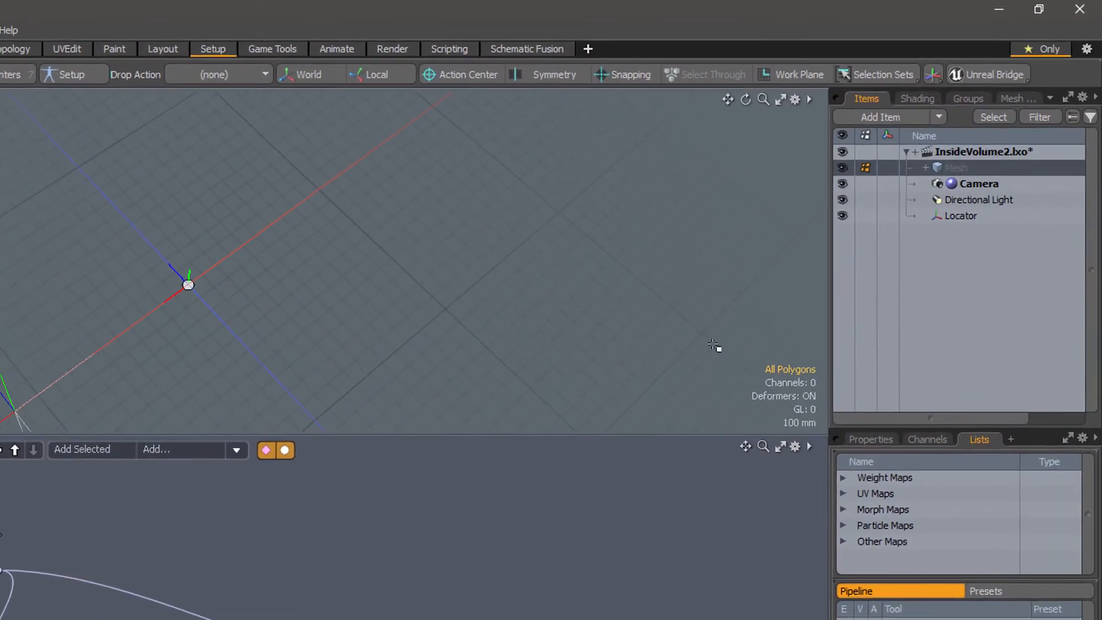
click(1007, 101)
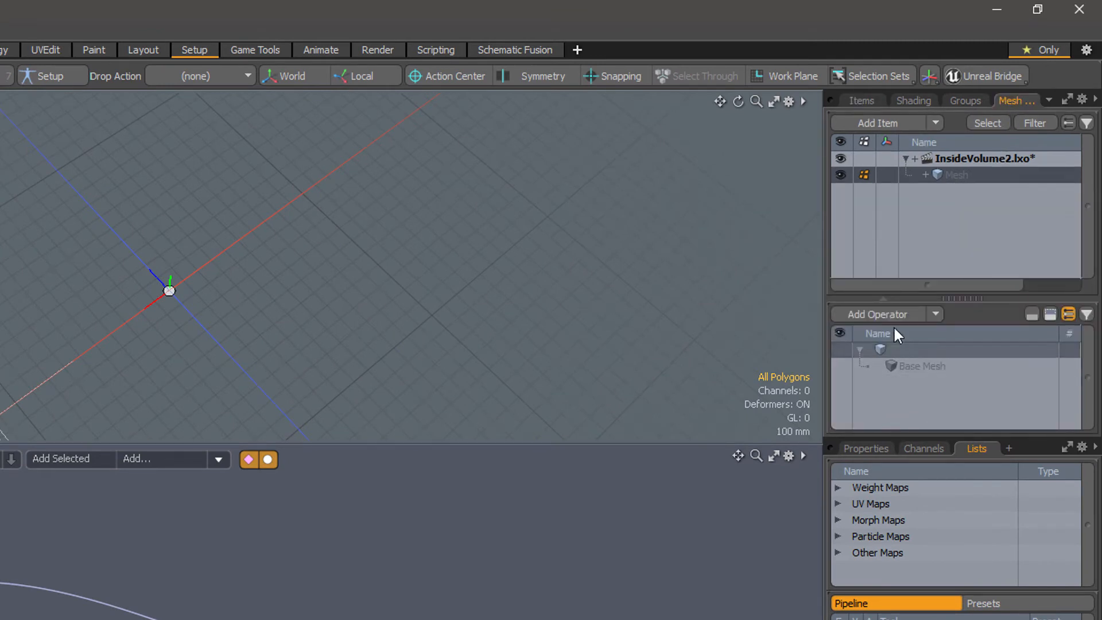
click(884, 314)
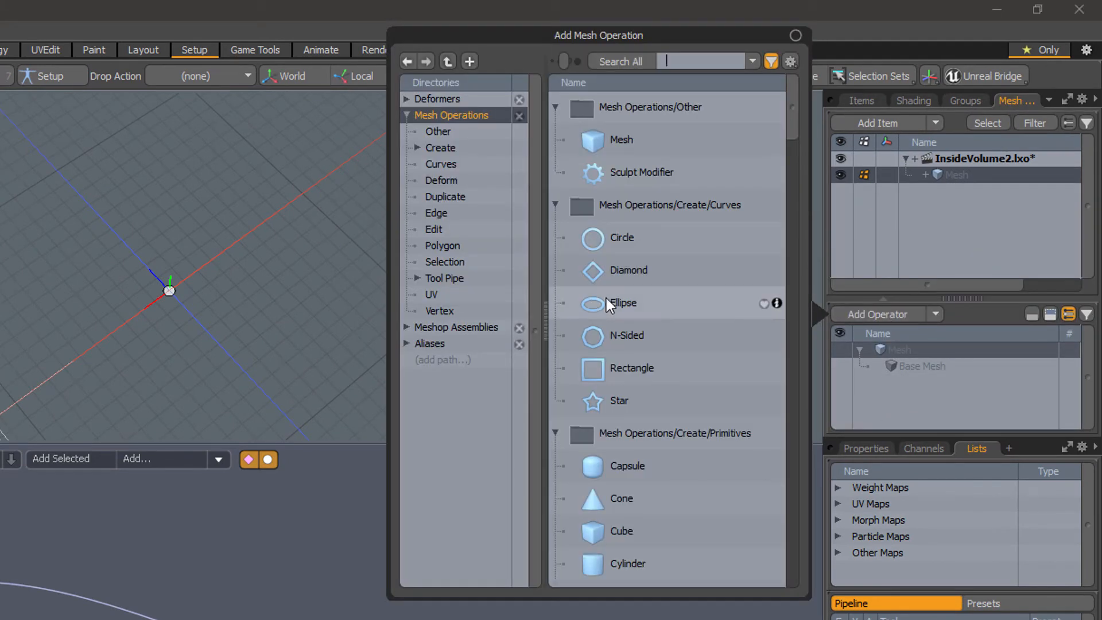
text(merge)
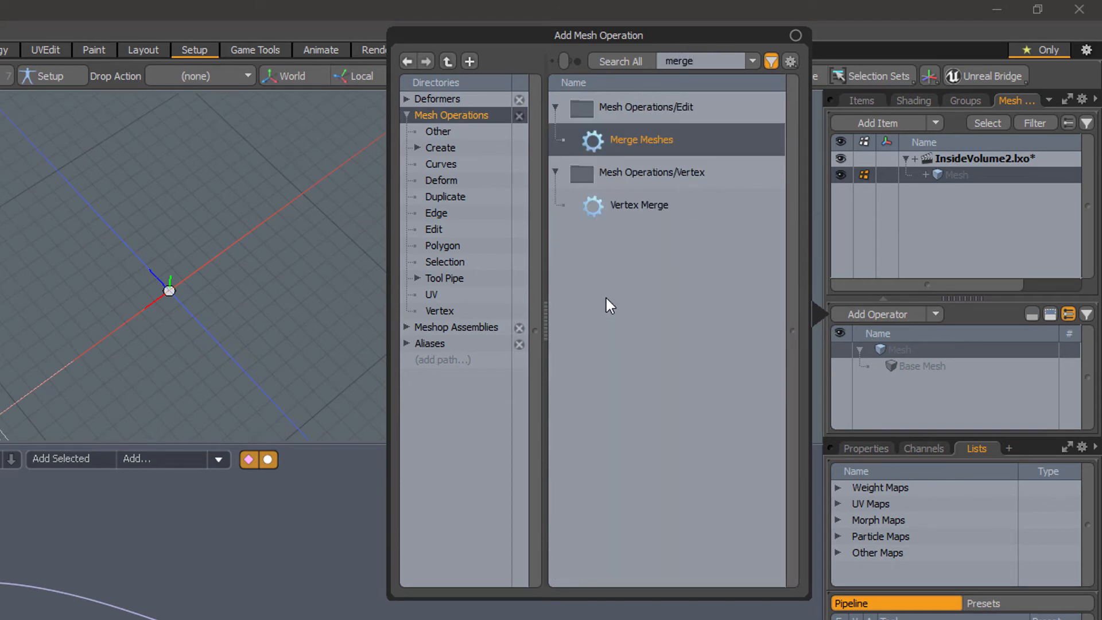
double_click(639, 142)
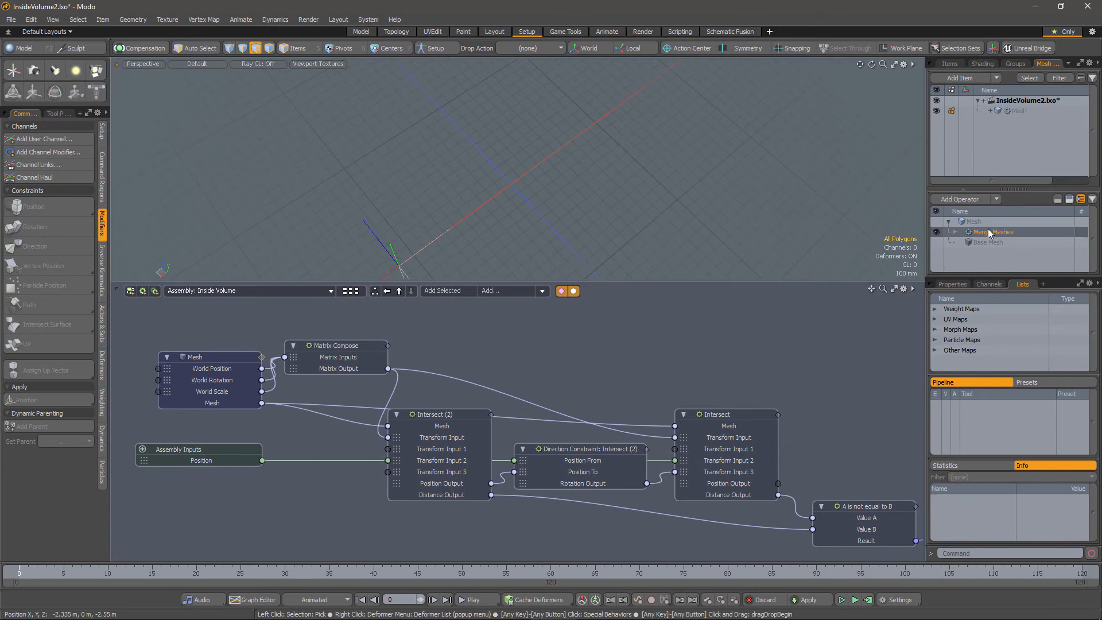
Step: Place Merge Meshes in the Inside Volume network and expose its Sources as a single input relationship of the assembly
drag(990, 233, 471, 320)
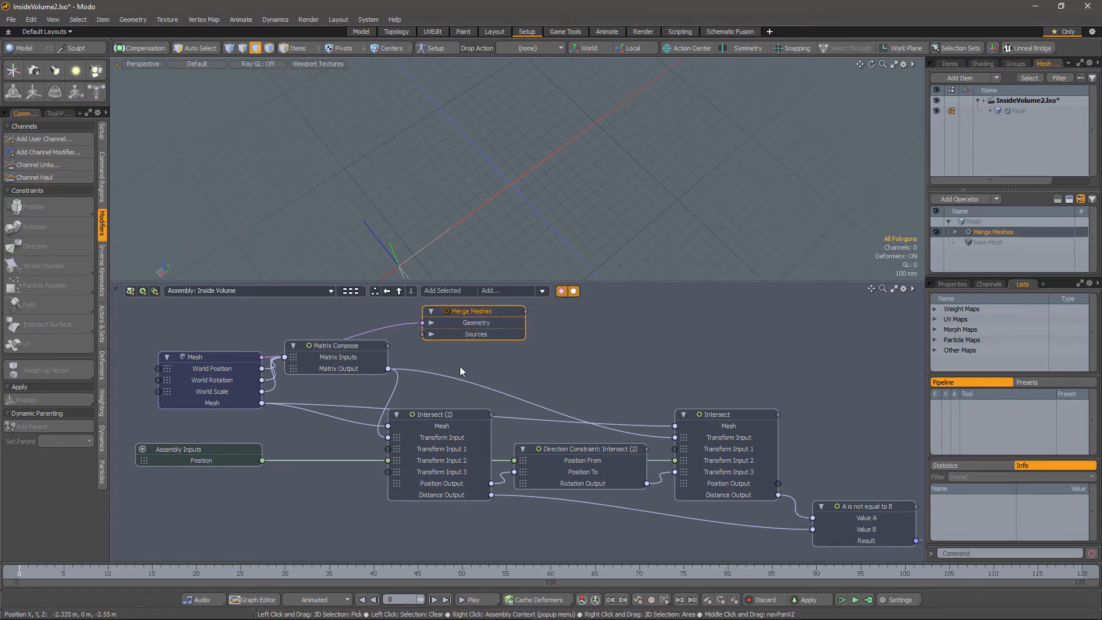
right_click(480, 335)
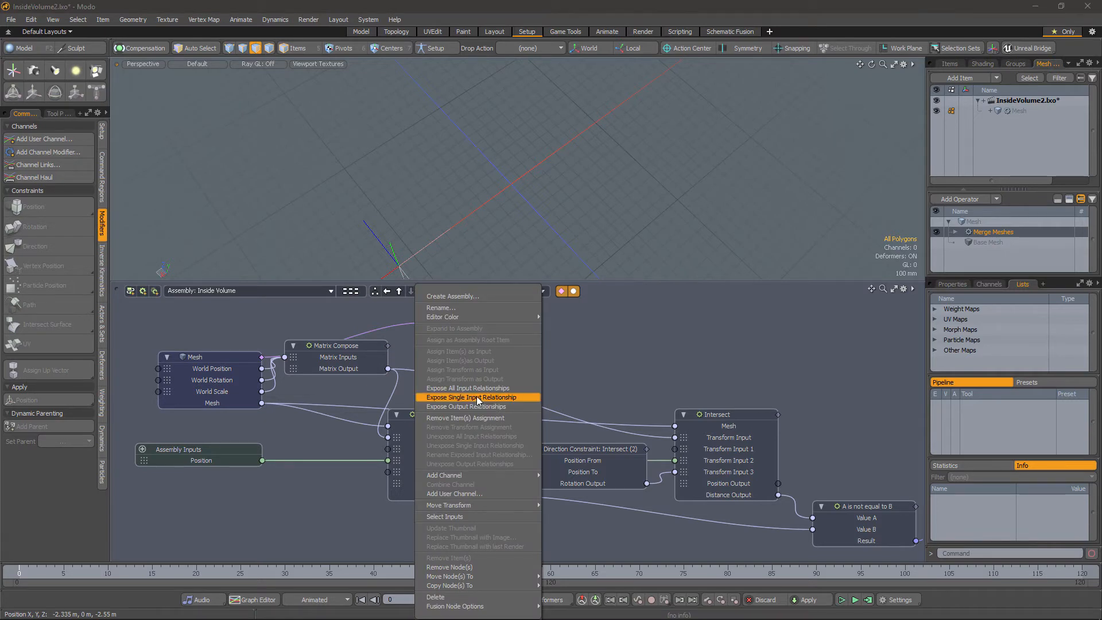
click(463, 398)
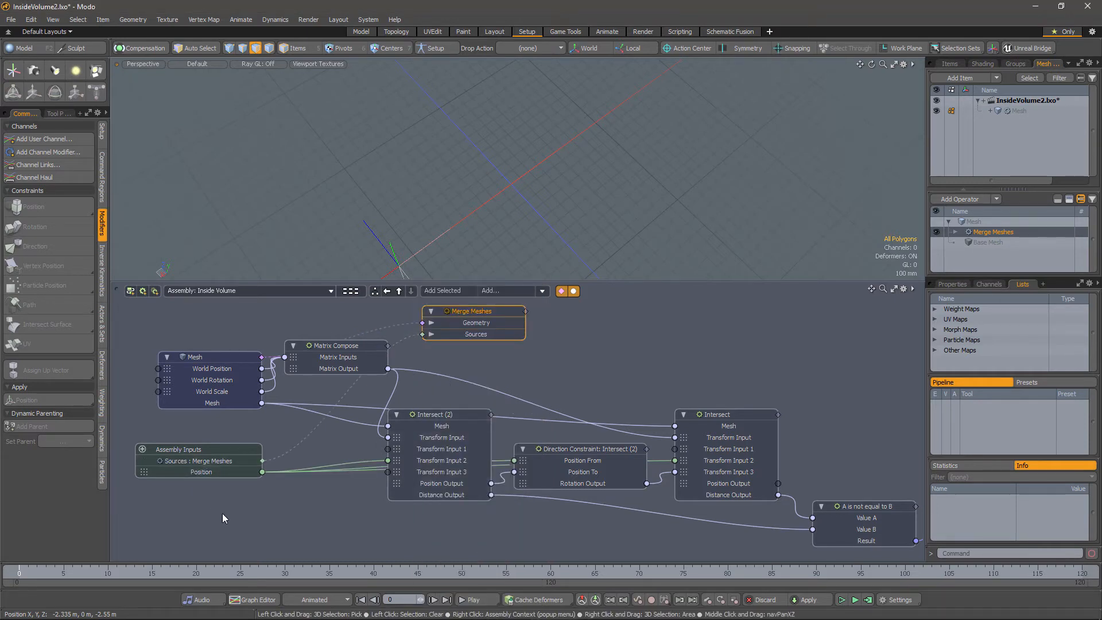
Step: Return to the workspace level and rearrange the nodes with Locator lower and Inside Volume higher
click(387, 291)
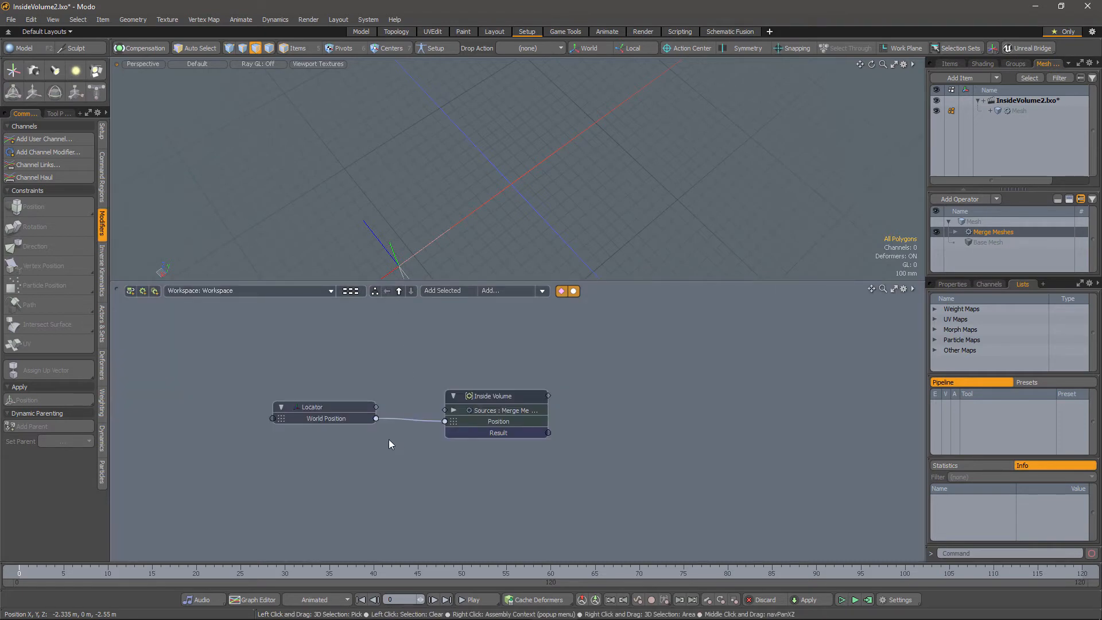
drag(339, 407, 350, 431)
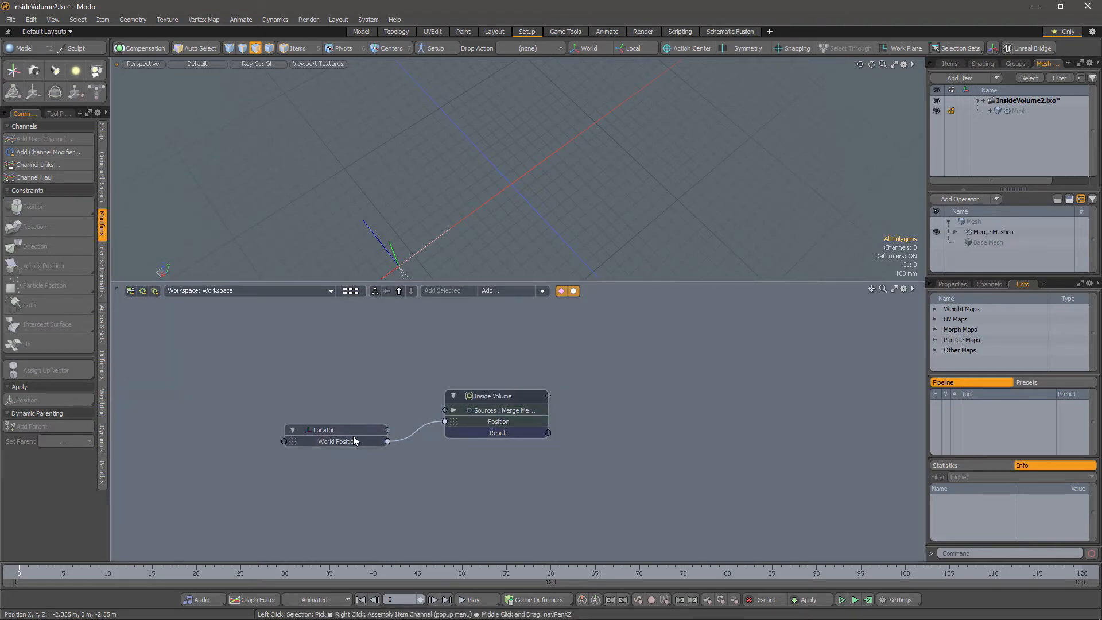
drag(495, 404, 484, 381)
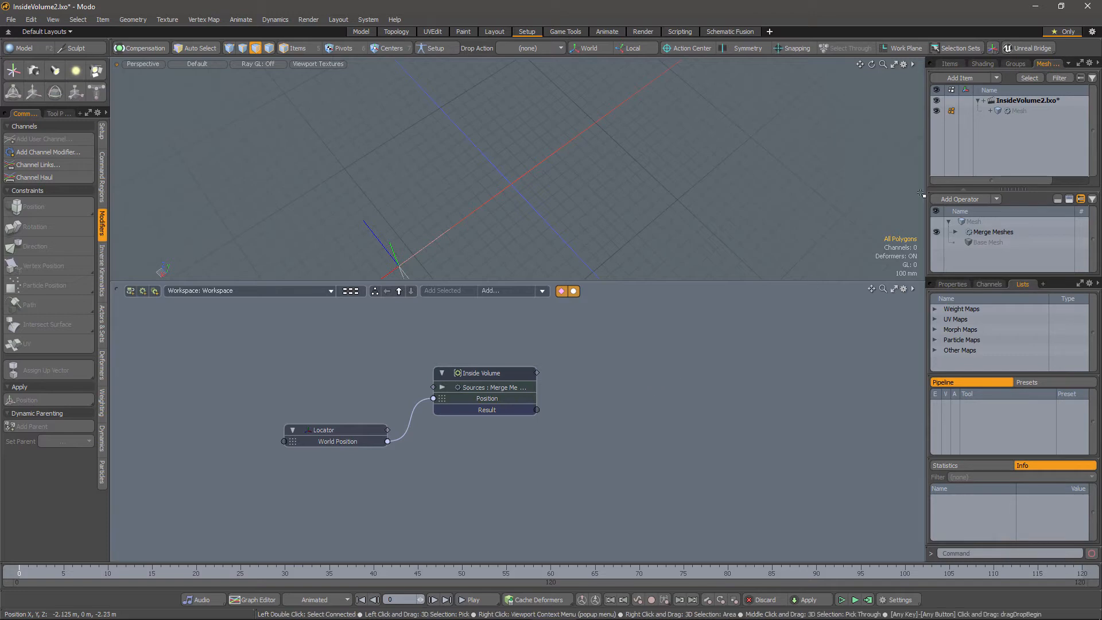
Step: Create a unit cube as a new separate mesh item at the scene's origin
click(949, 64)
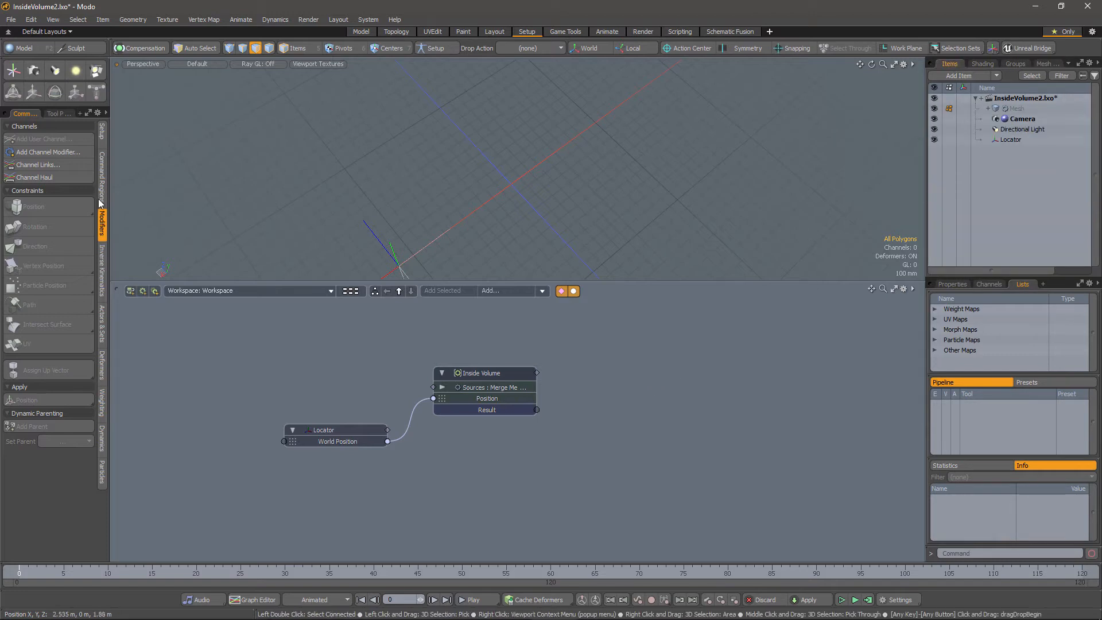
click(31, 50)
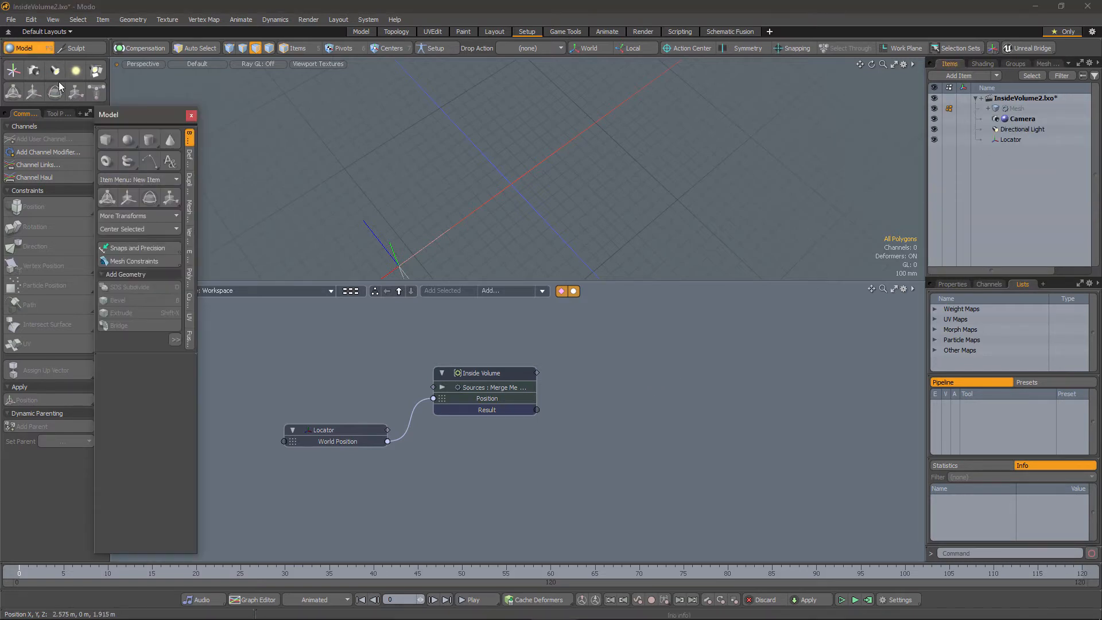
click(109, 144)
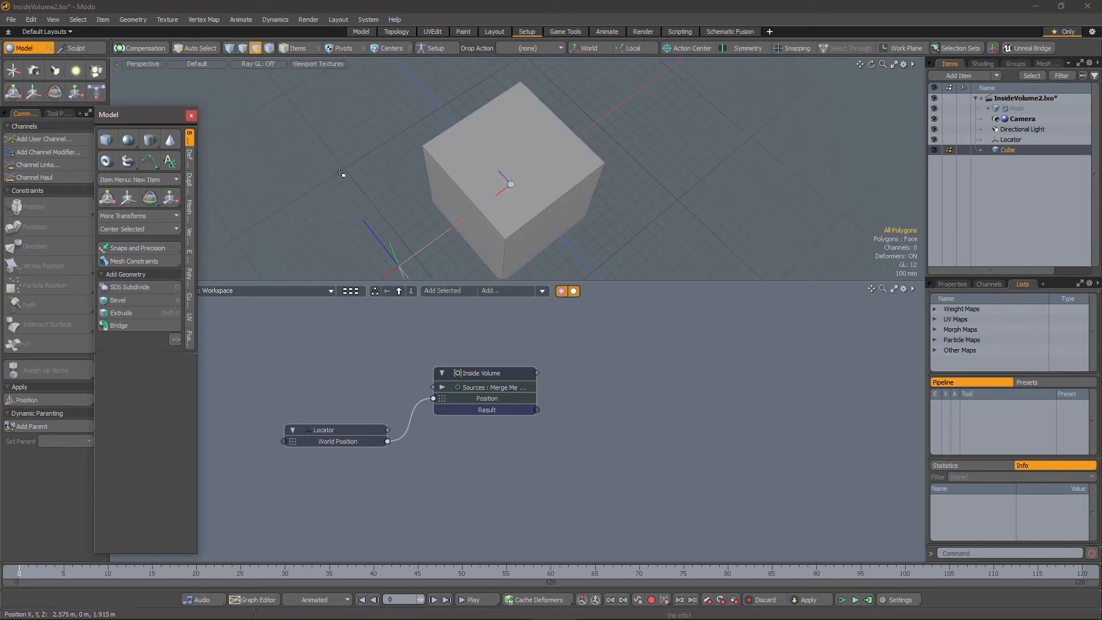
alt+drag(574, 227, 632, 221)
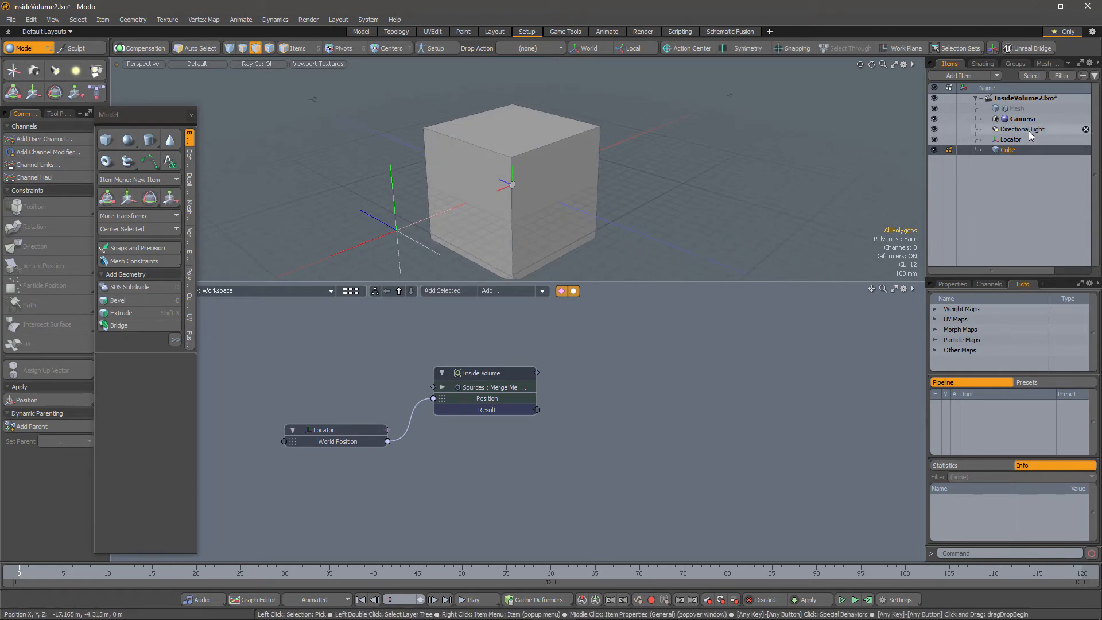
Step: Connect the Cube item to the Inside Volume assembly's Sources input and check the Result value with the locator outside the cube
drag(1012, 150, 456, 387)
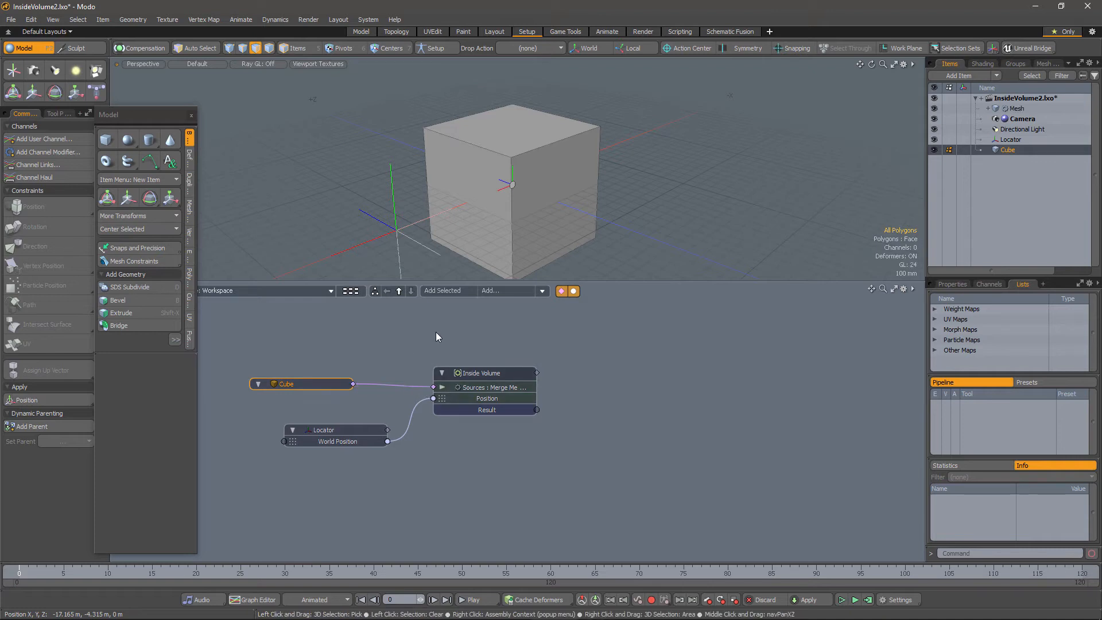
alt+drag(563, 252, 579, 261)
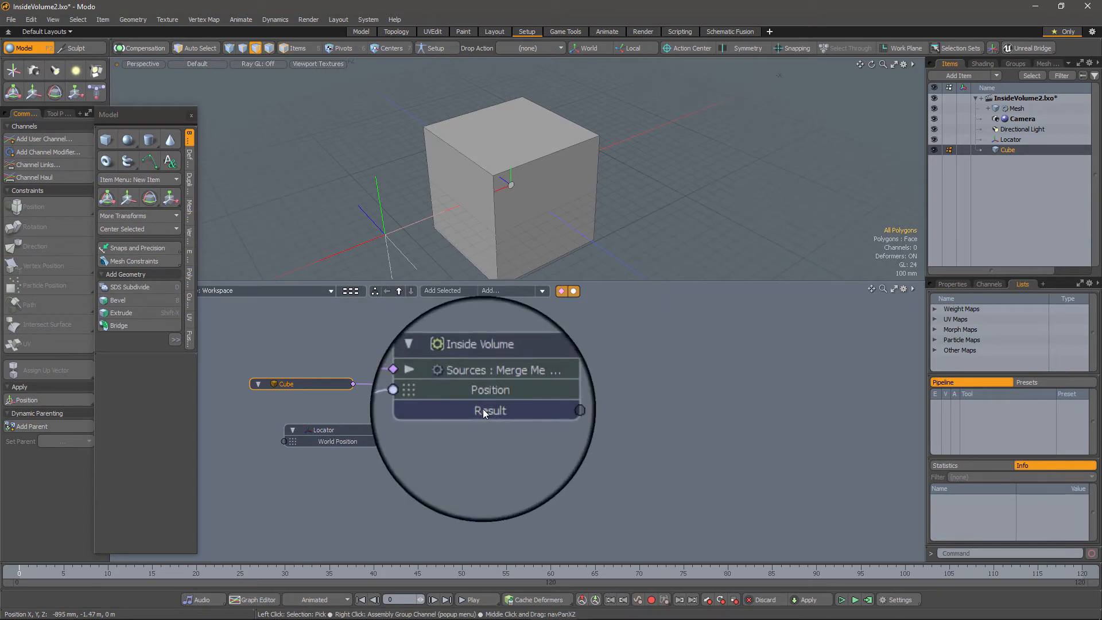
mouse_move(485, 410)
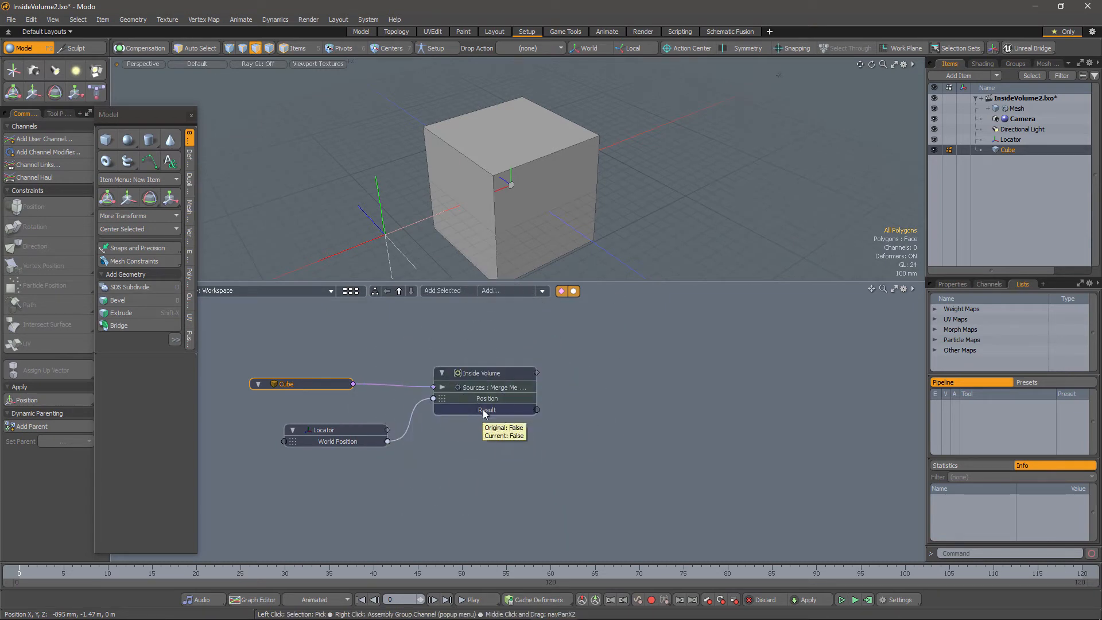
Step: Move the locator about -1.065 m along X into the cube and check the Inside Volume Result
click(384, 246)
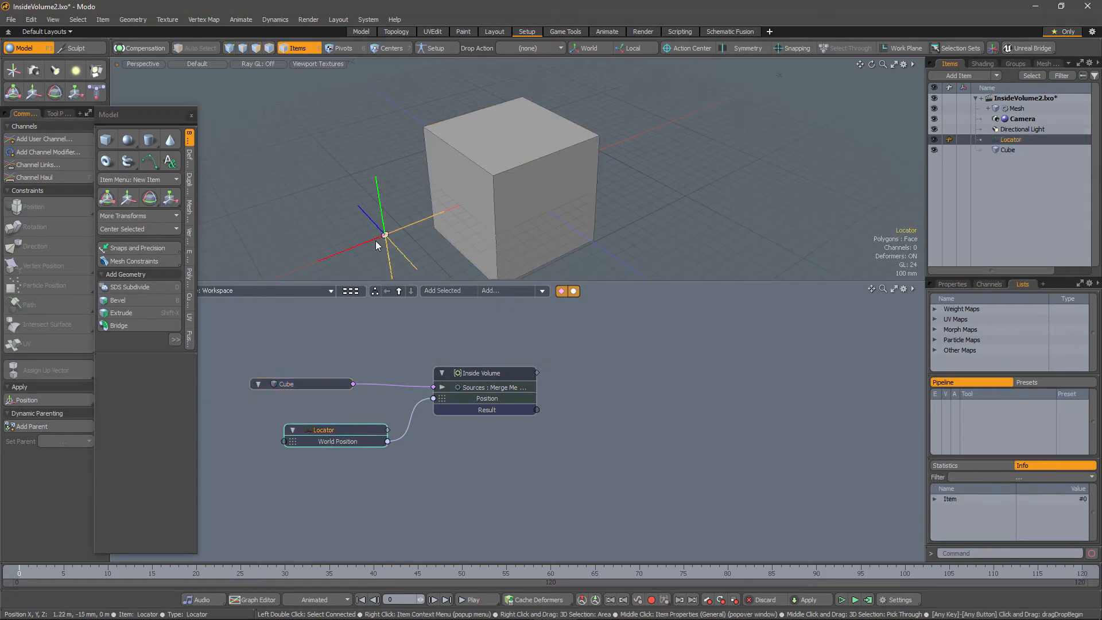
key(w)
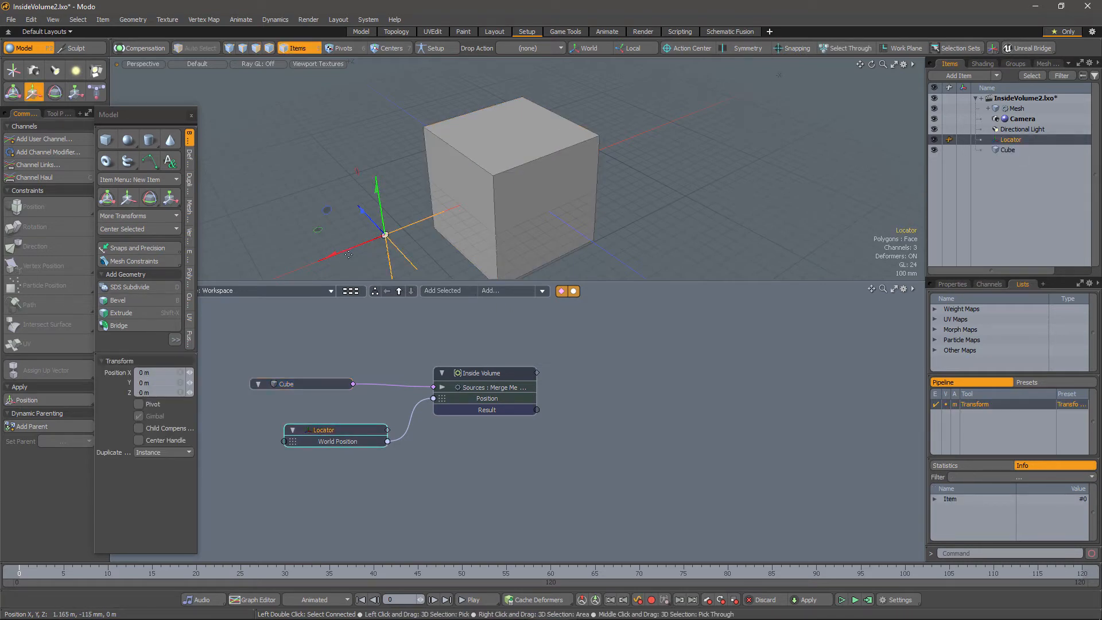
drag(348, 254, 489, 220)
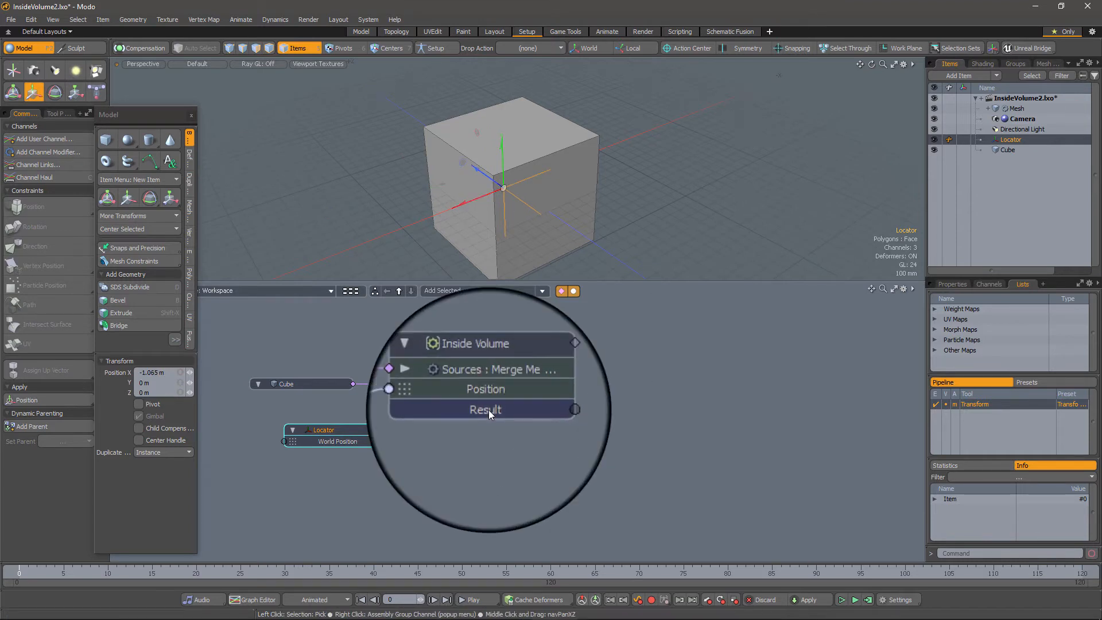
mouse_move(488, 410)
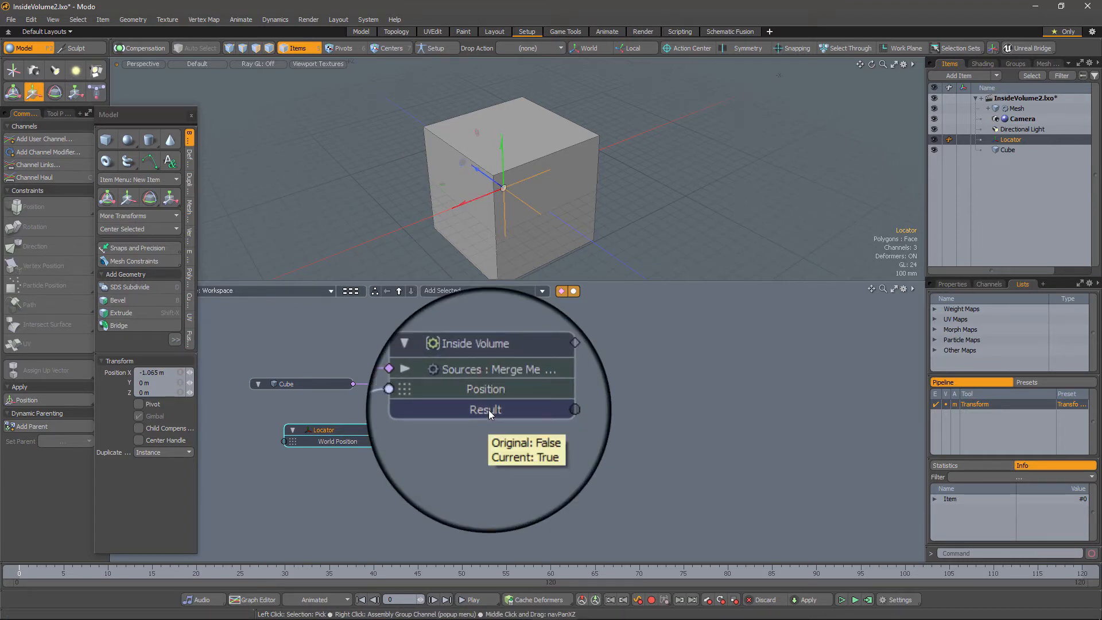
Step: Lower the Cube node slightly in the workspace schematic and create a unit sphere as a separate mesh item
click(192, 117)
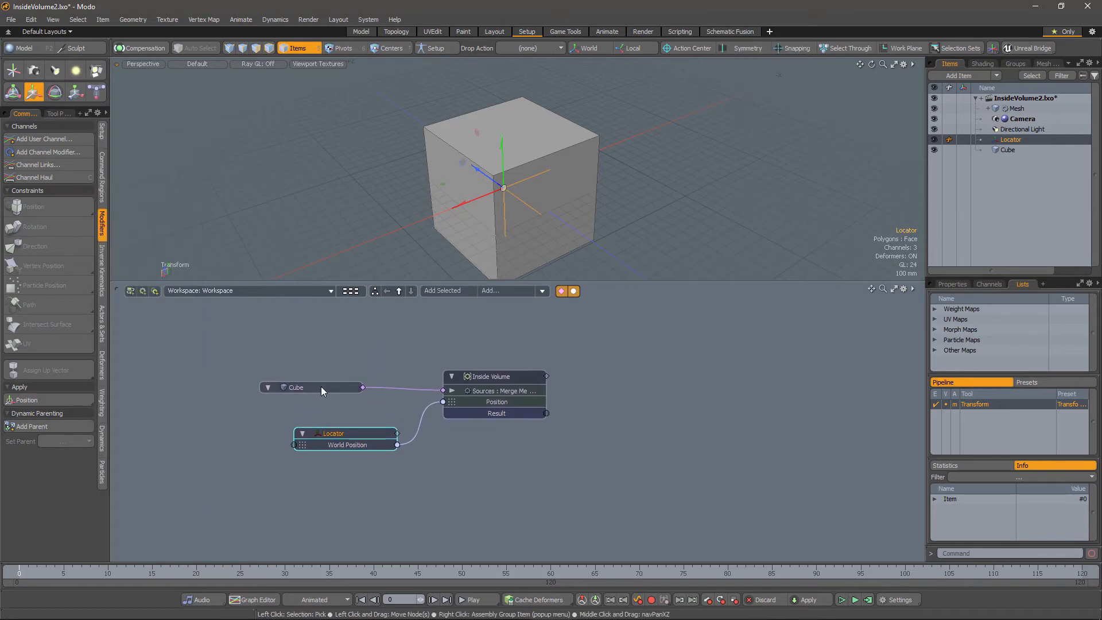
drag(321, 387, 327, 398)
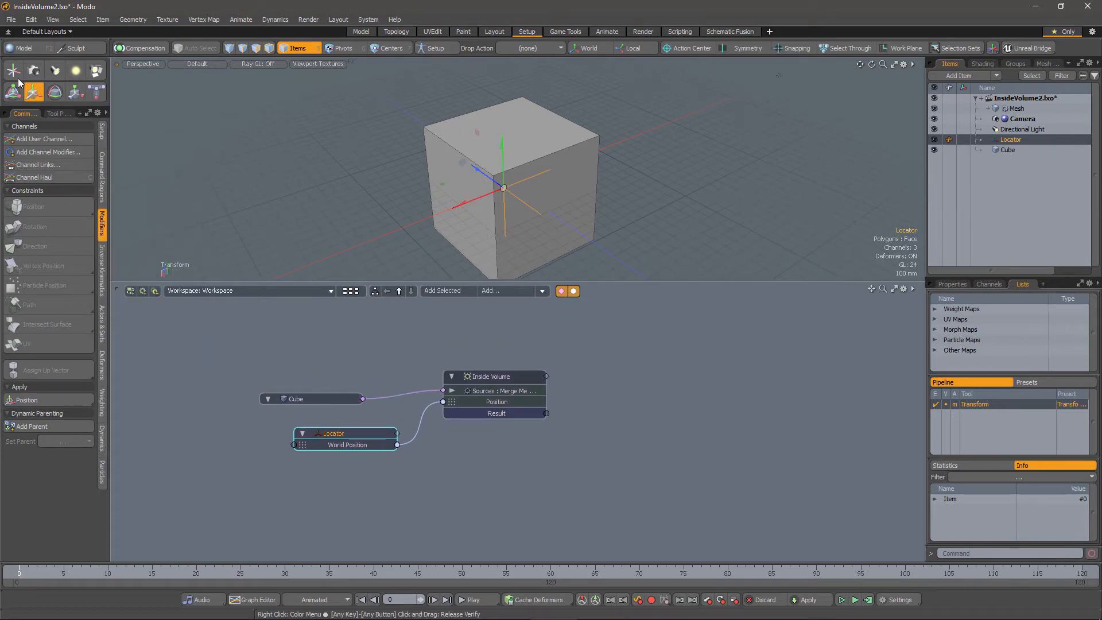
click(21, 48)
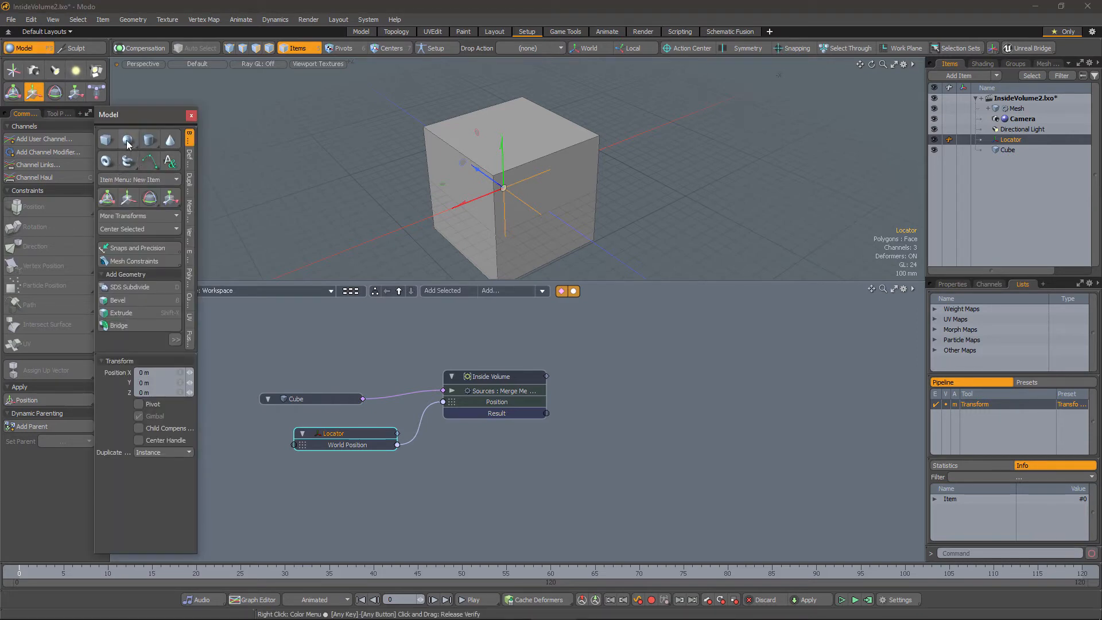
key(shift)
key(ctrl)
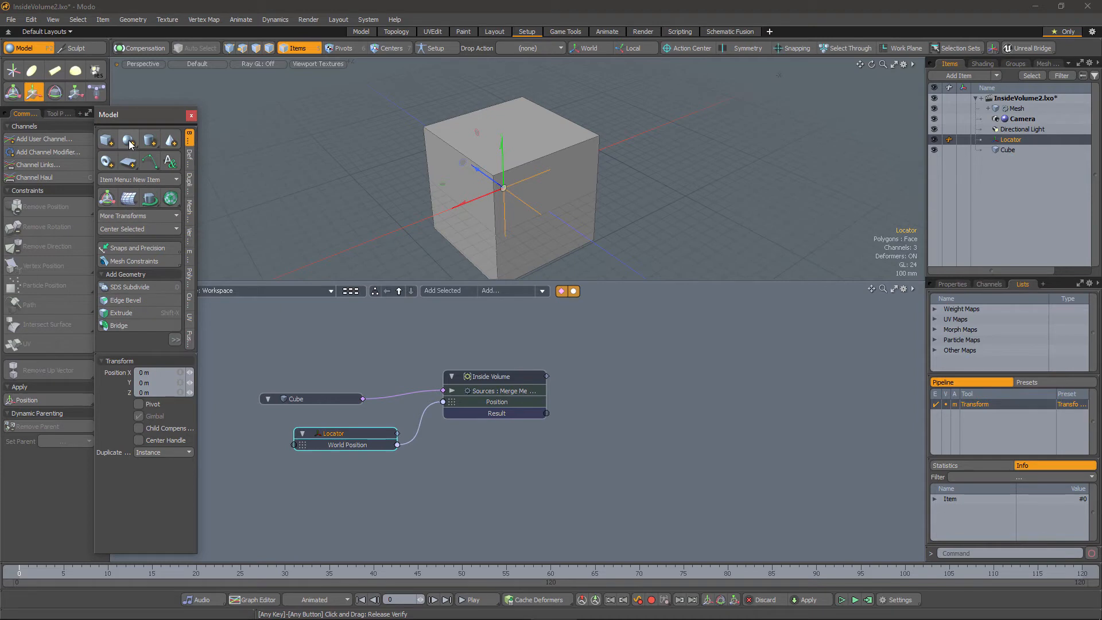
ctrl+click(129, 144)
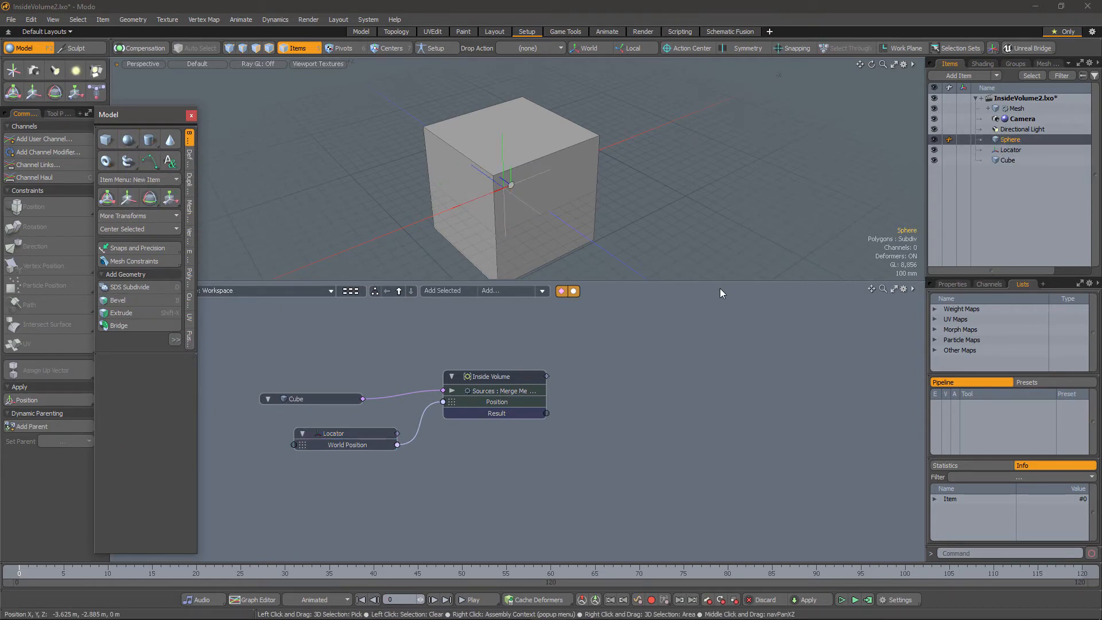
Step: Move the sphere along X clear of the cube and connect it as a second mesh to Inside Volume's Sources input
key(w)
drag(486, 195, 629, 139)
alt+drag(704, 265, 583, 270)
drag(1010, 140, 470, 391)
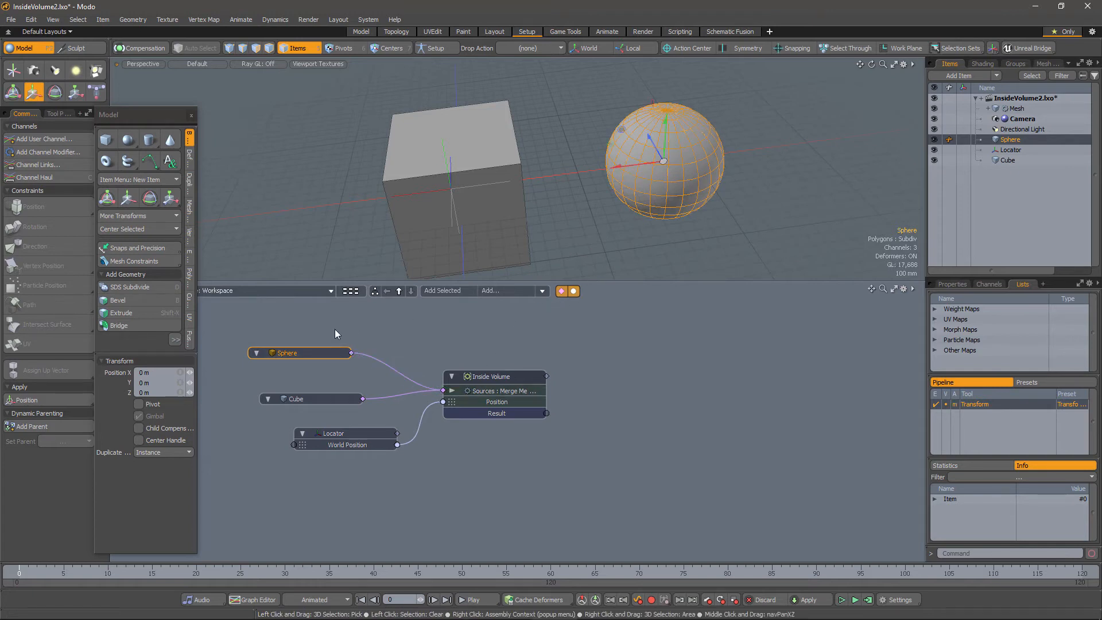
Step: Move the locator about -955 mm along X into the gap between the meshes, check the Result, and continue into the sphere
click(347, 432)
drag(423, 191, 535, 178)
alt+drag(612, 232, 551, 435)
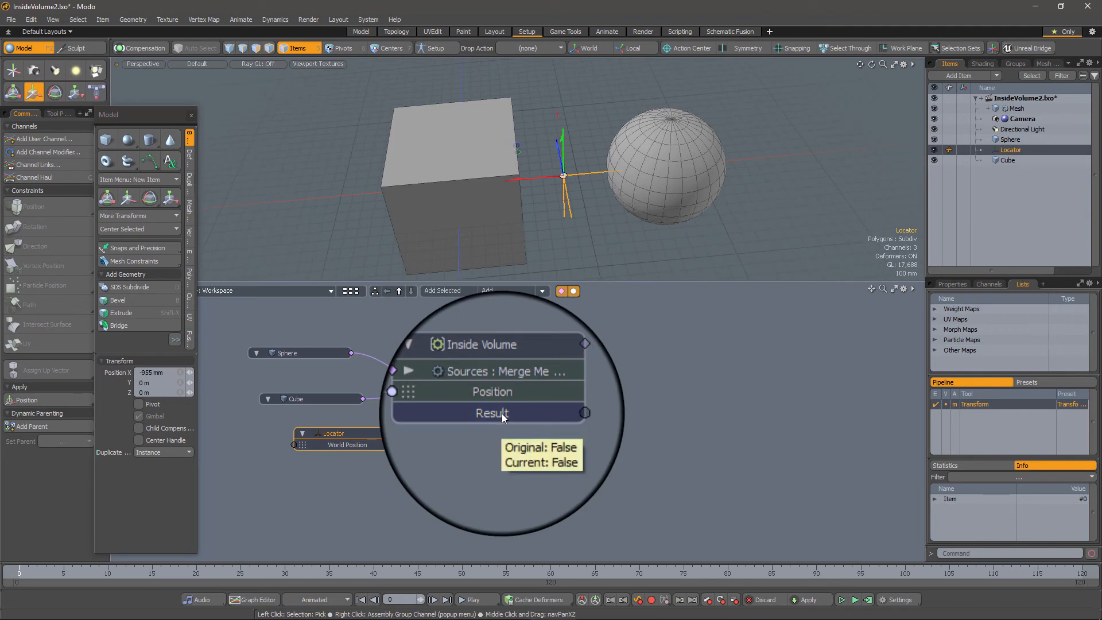
drag(543, 176, 612, 171)
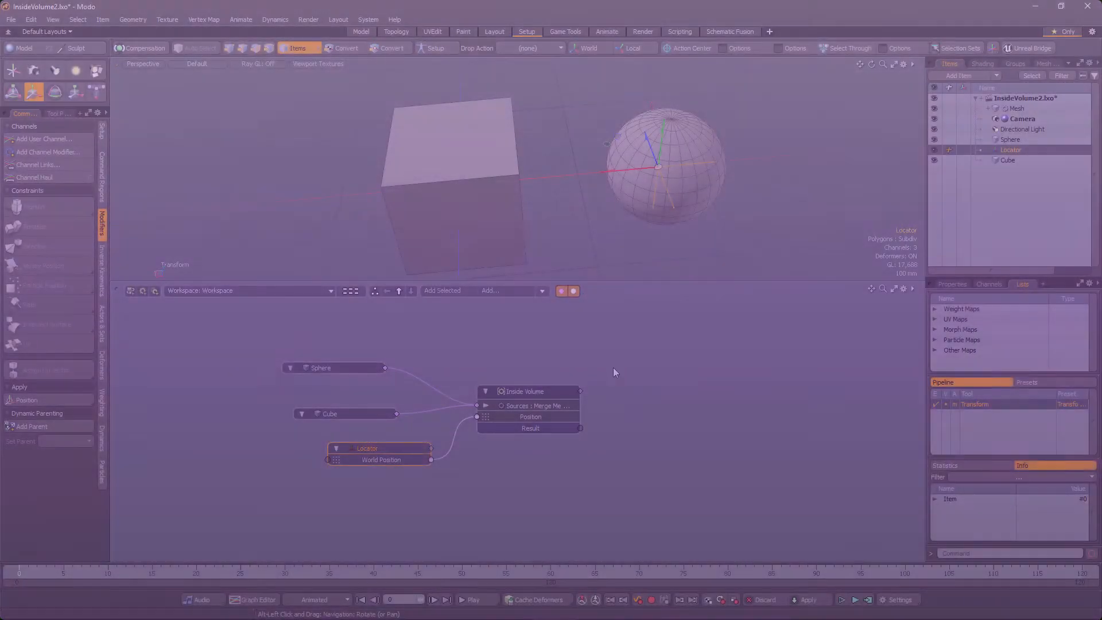
Step: Enter the Inside Volume assembly and set the display visibility of its internal Mesh item to No
alt+drag(712, 218, 738, 196)
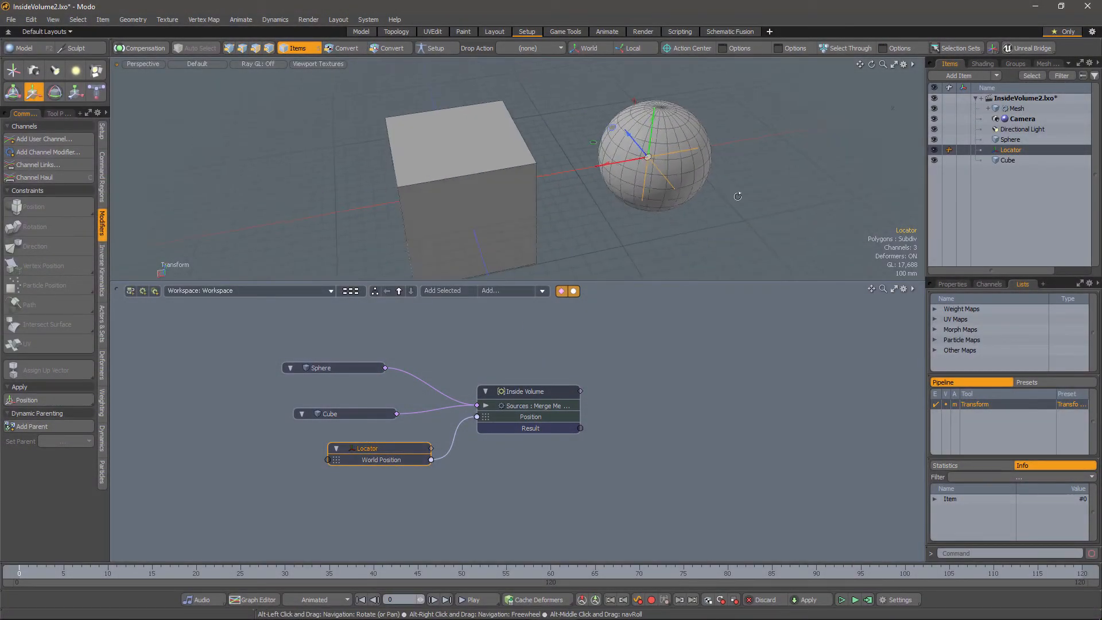
double_click(528, 391)
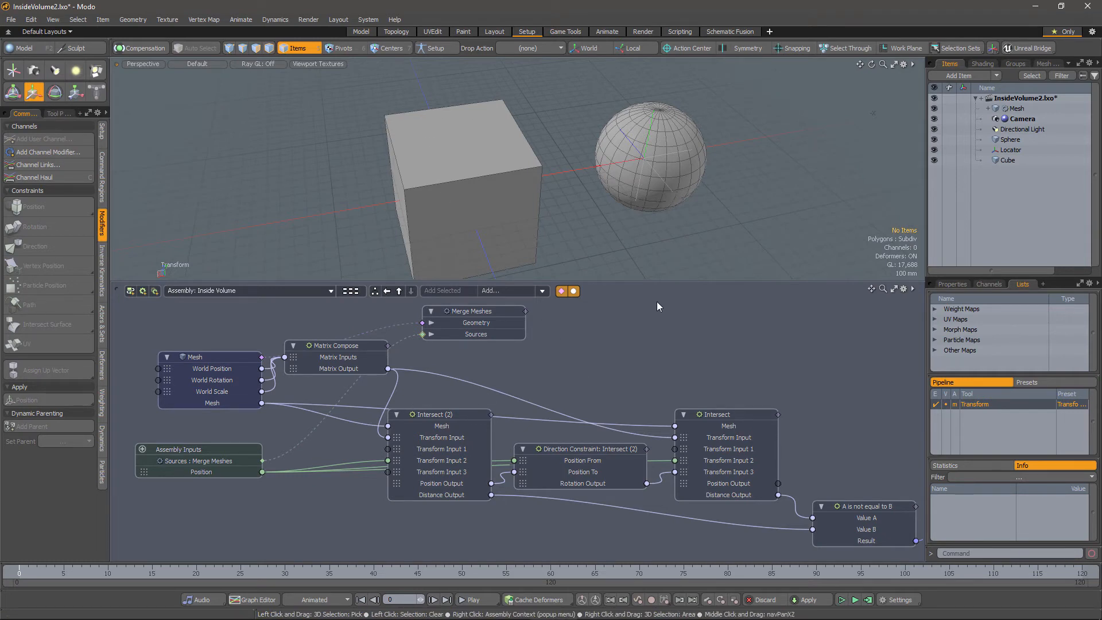
alt+drag(509, 207, 577, 307)
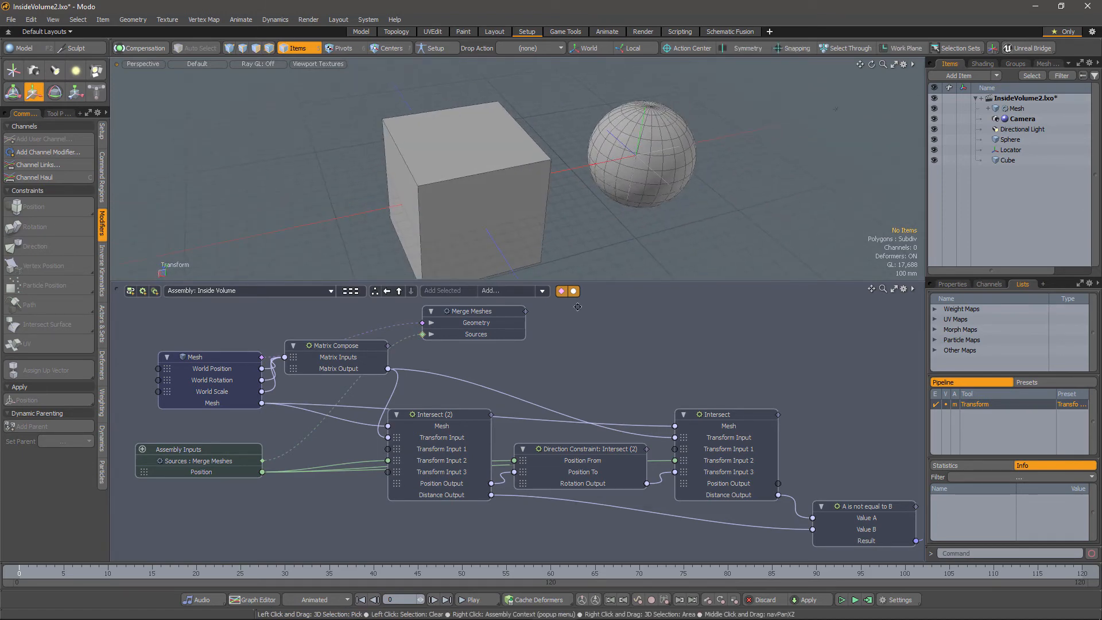
click(201, 357)
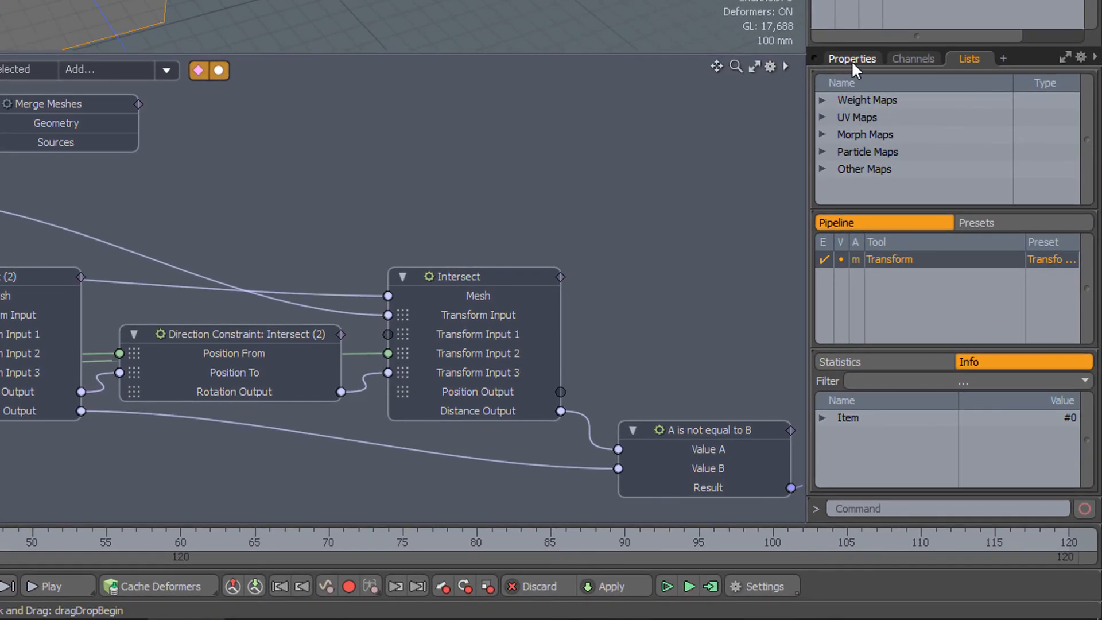
click(953, 284)
click(1089, 86)
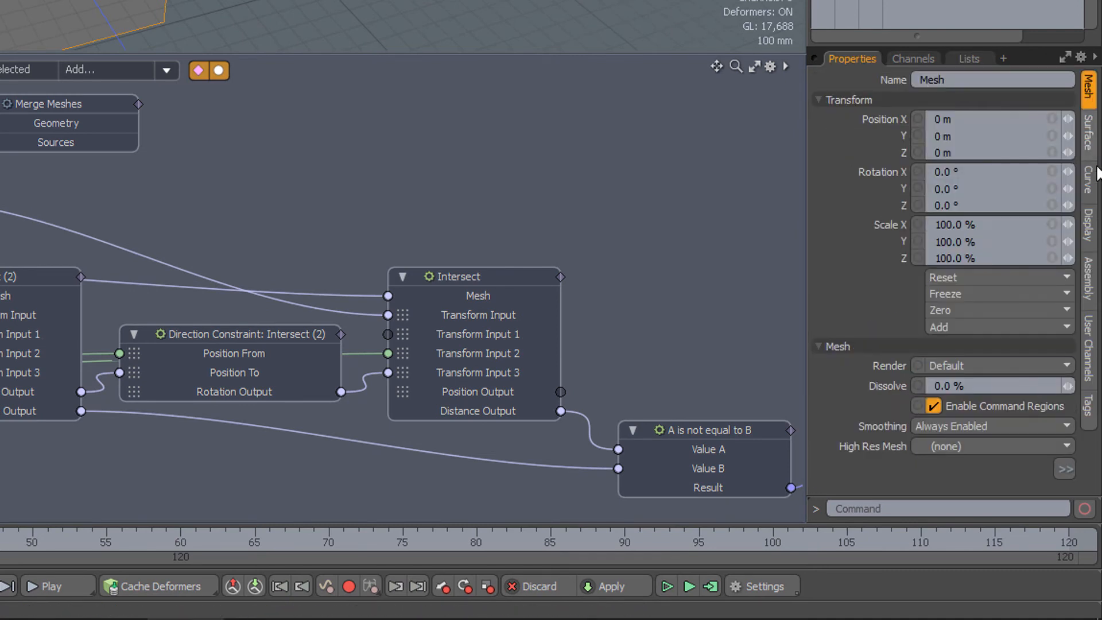
click(1091, 230)
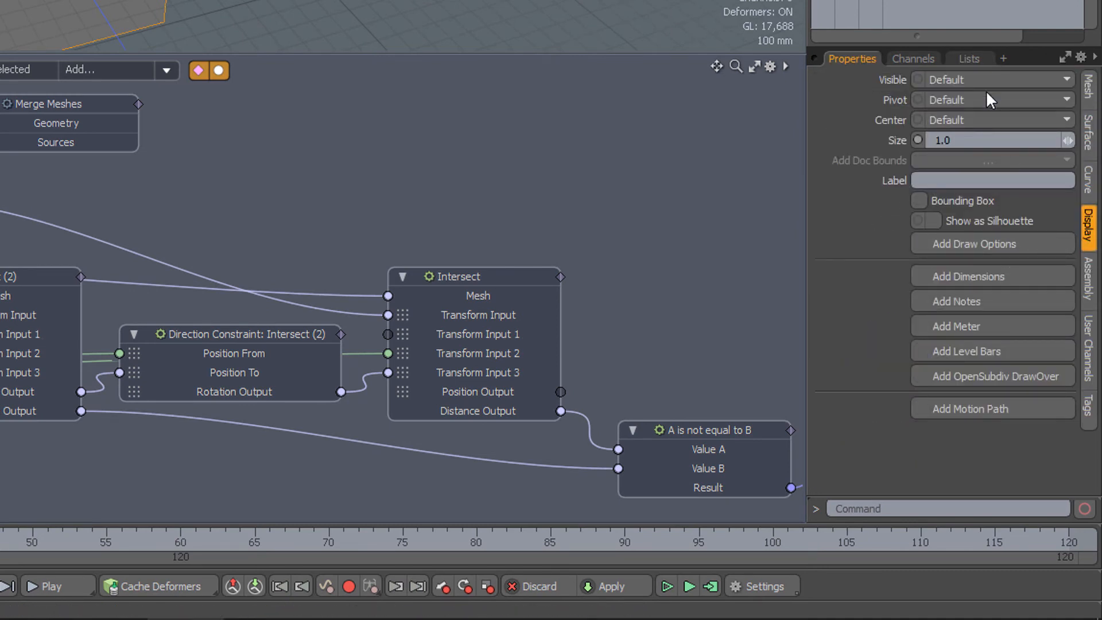
click(976, 78)
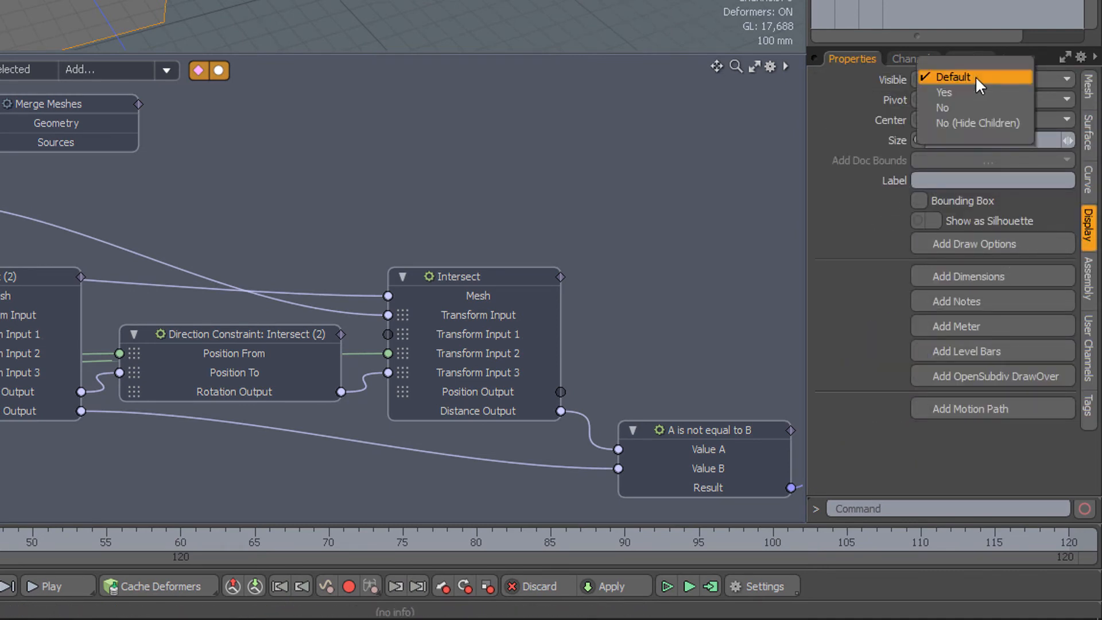
click(967, 107)
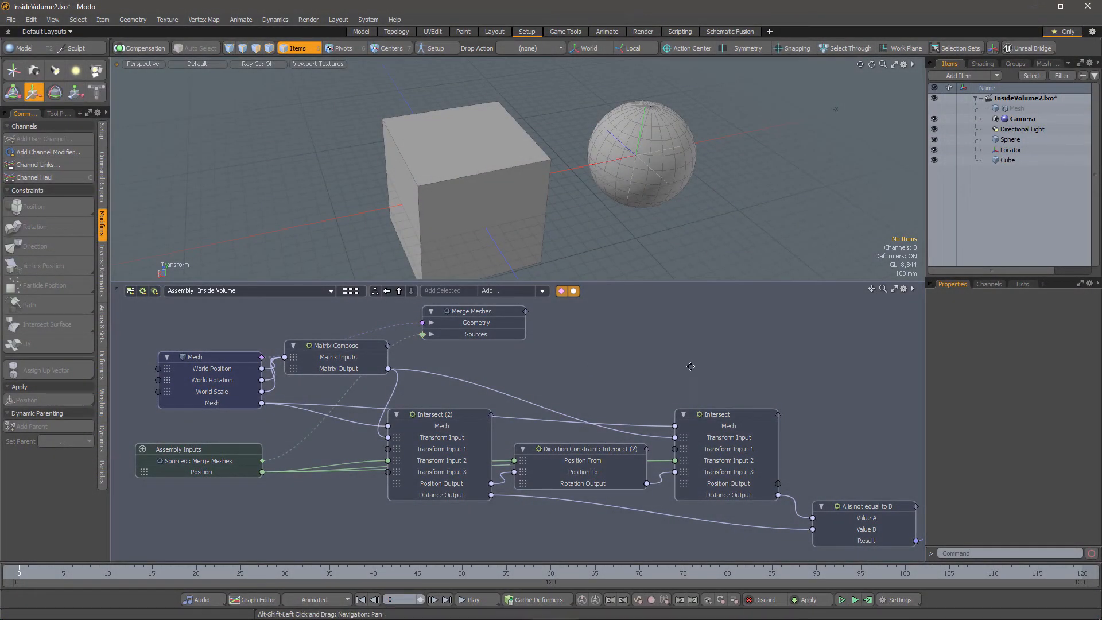
Step: Add a Boolean user channel named Toggle to the Inside Volume Assembly Inputs
alt+drag(700, 375, 638, 374)
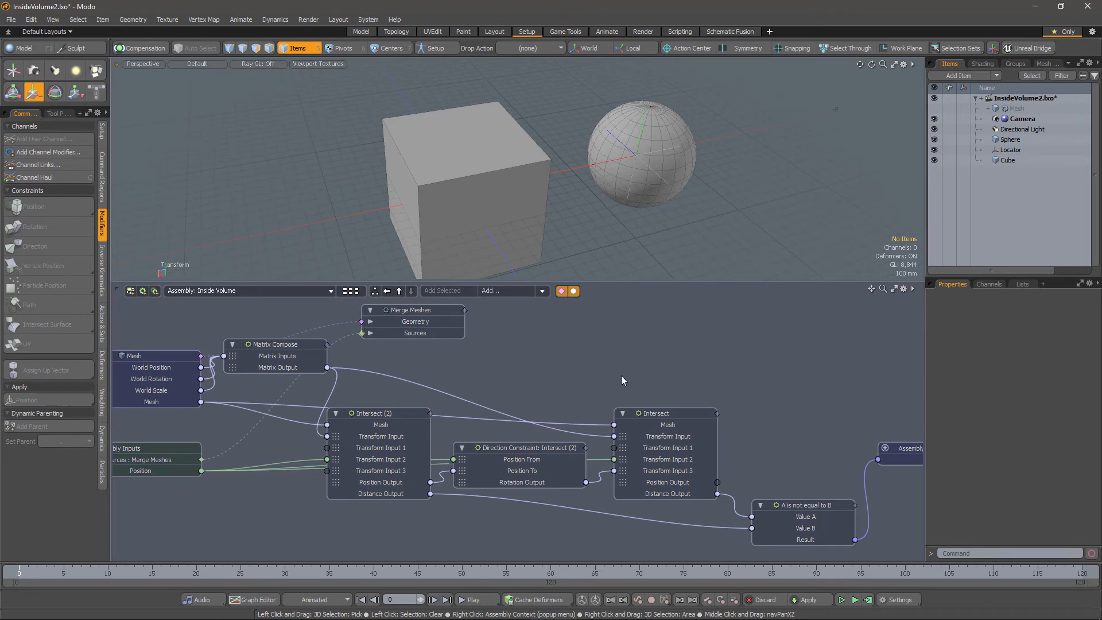
alt+drag(799, 431, 718, 410)
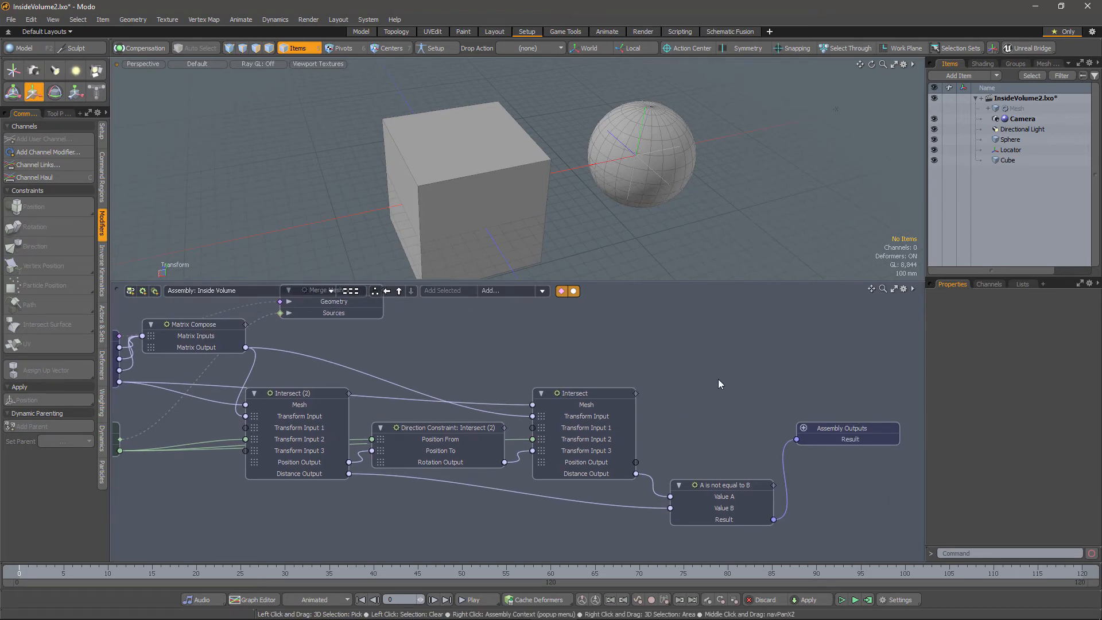
alt+shift+drag(467, 366, 630, 351)
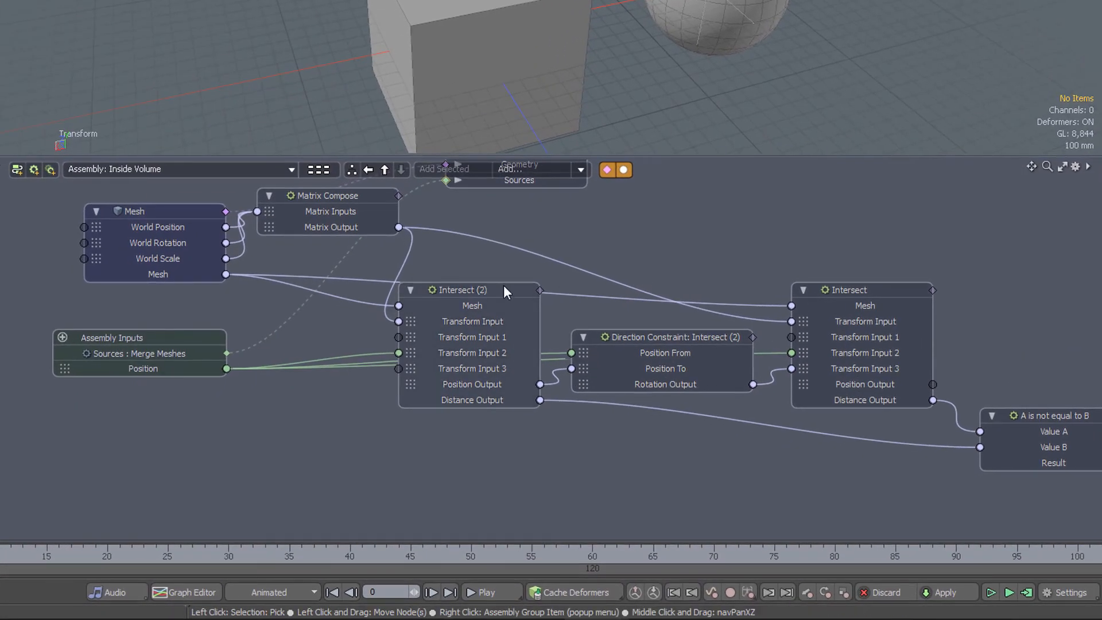
alt+shift+drag(236, 423, 307, 406)
click(133, 321)
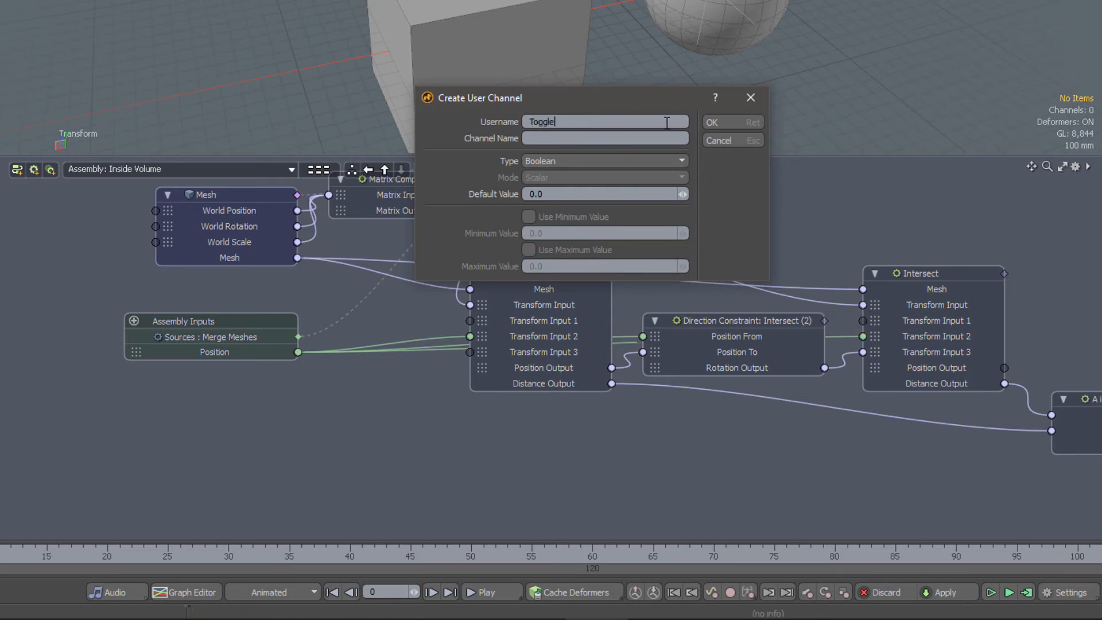
click(717, 124)
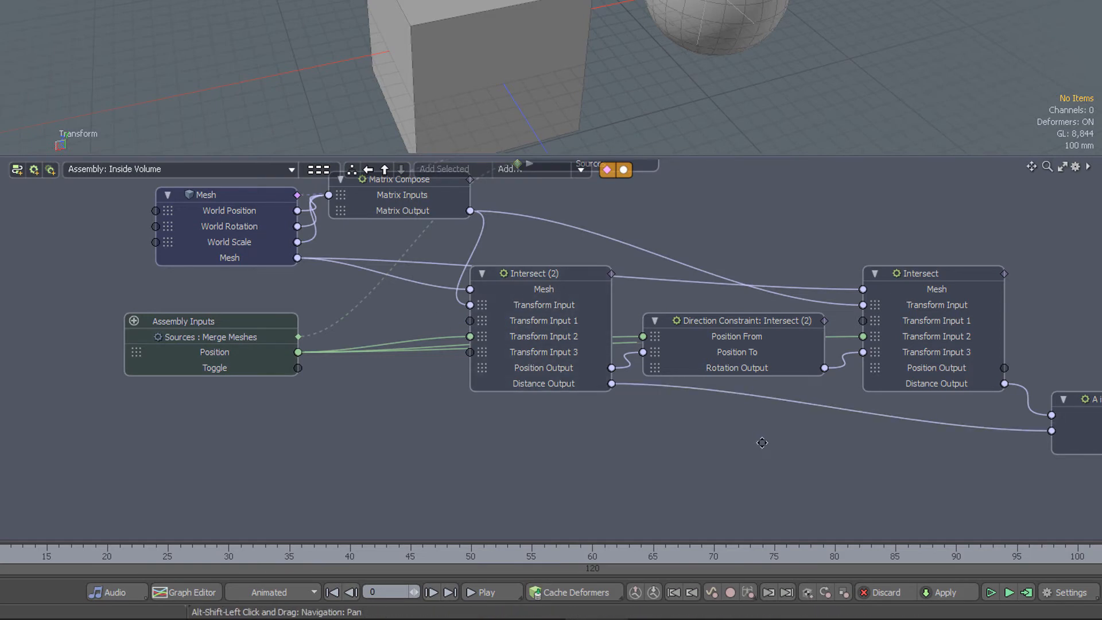
Step: Make room before the Assembly Outputs node and add a second "A is not equal to B" logic modifier to the assembly
alt+shift+drag(765, 442, 490, 432)
alt+shift+drag(1016, 455, 827, 441)
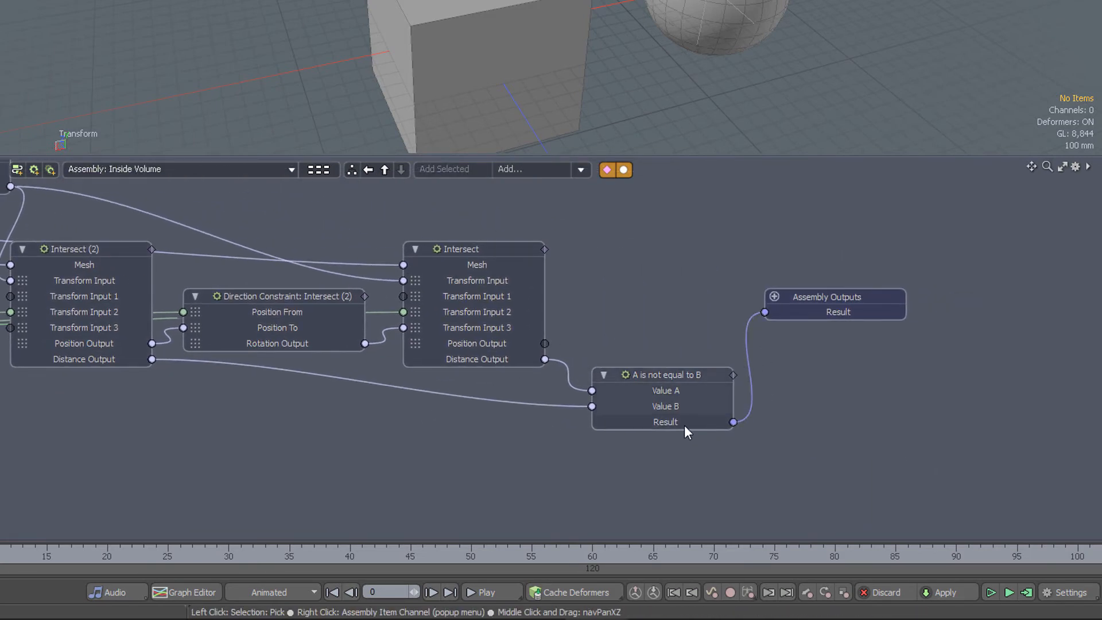
drag(867, 300, 945, 300)
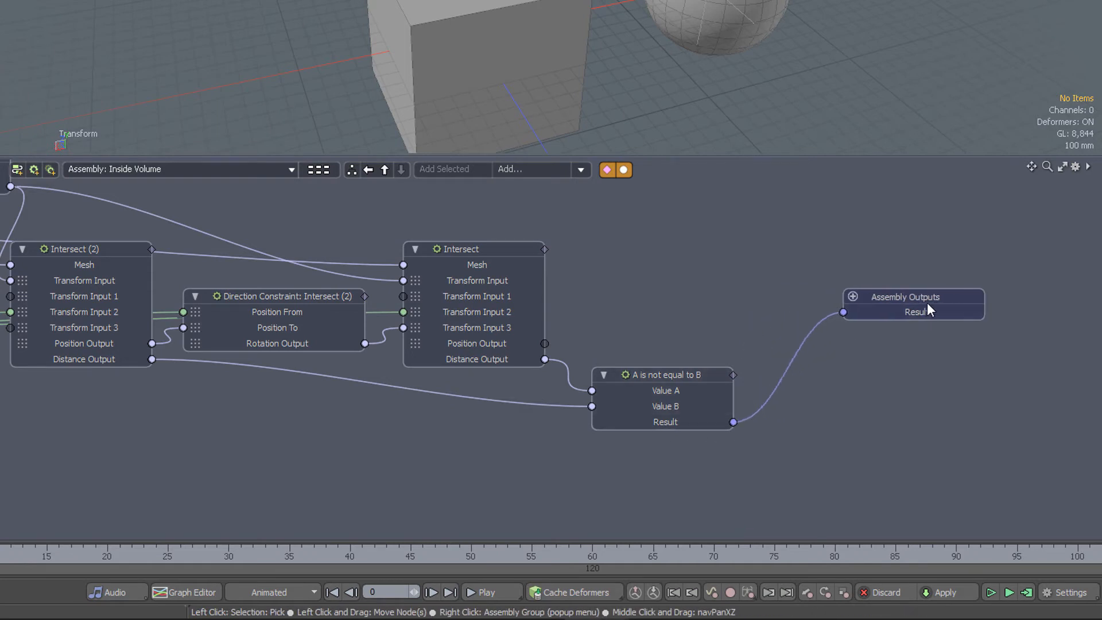
mouse_move(565, 476)
alt+shift+mouse_down()
mouse_move(608, 479)
mouse_move(562, 481)
alt+shift+mouse_up()
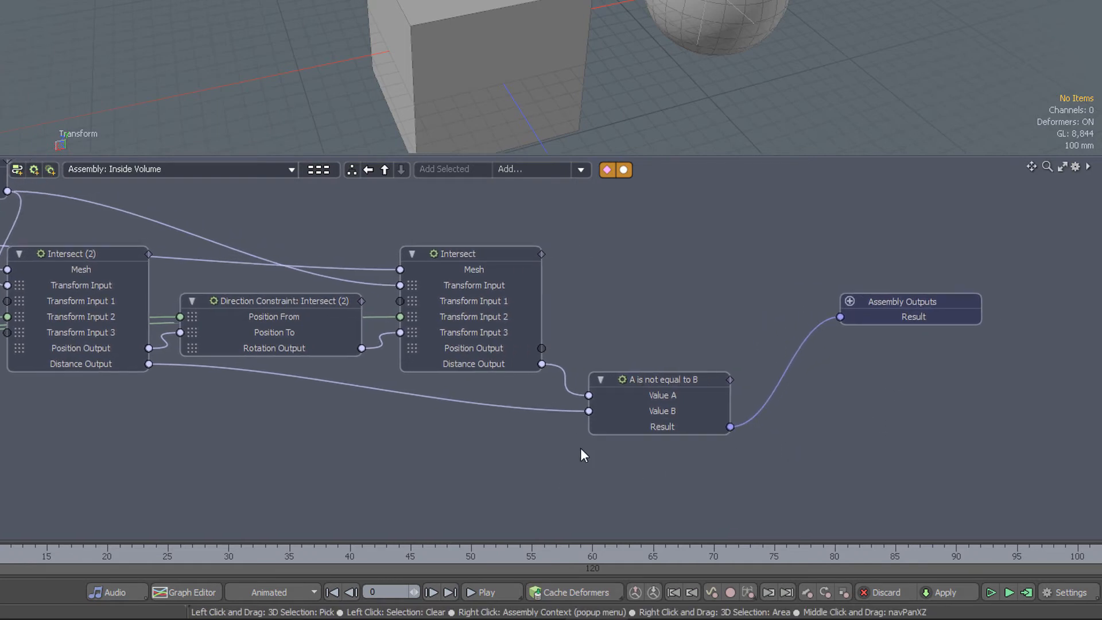
click(535, 167)
text(not)
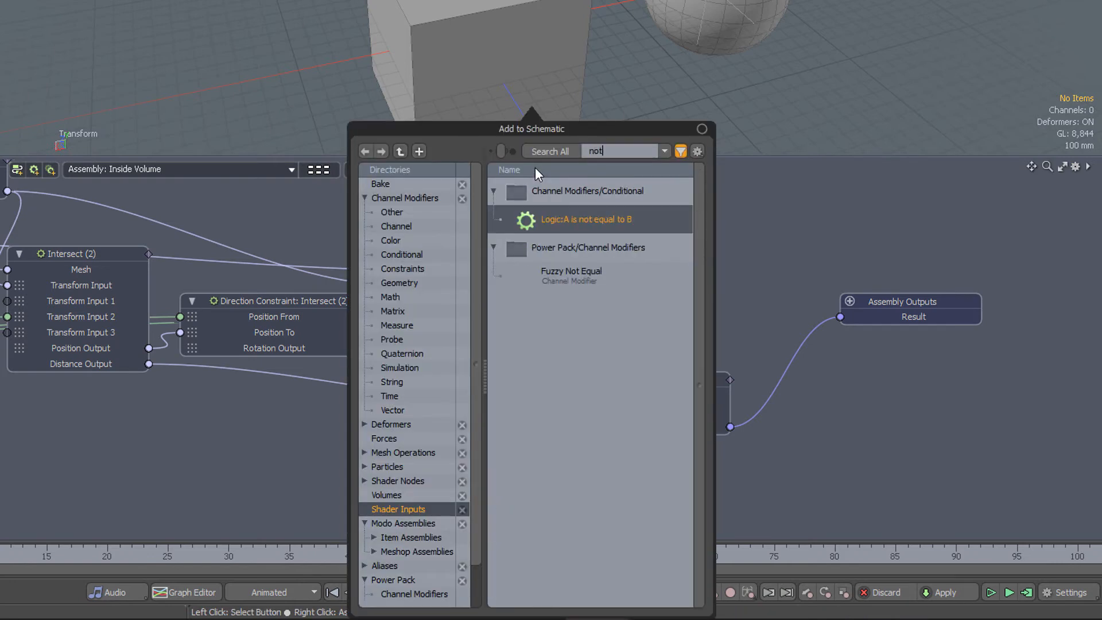
double_click(576, 221)
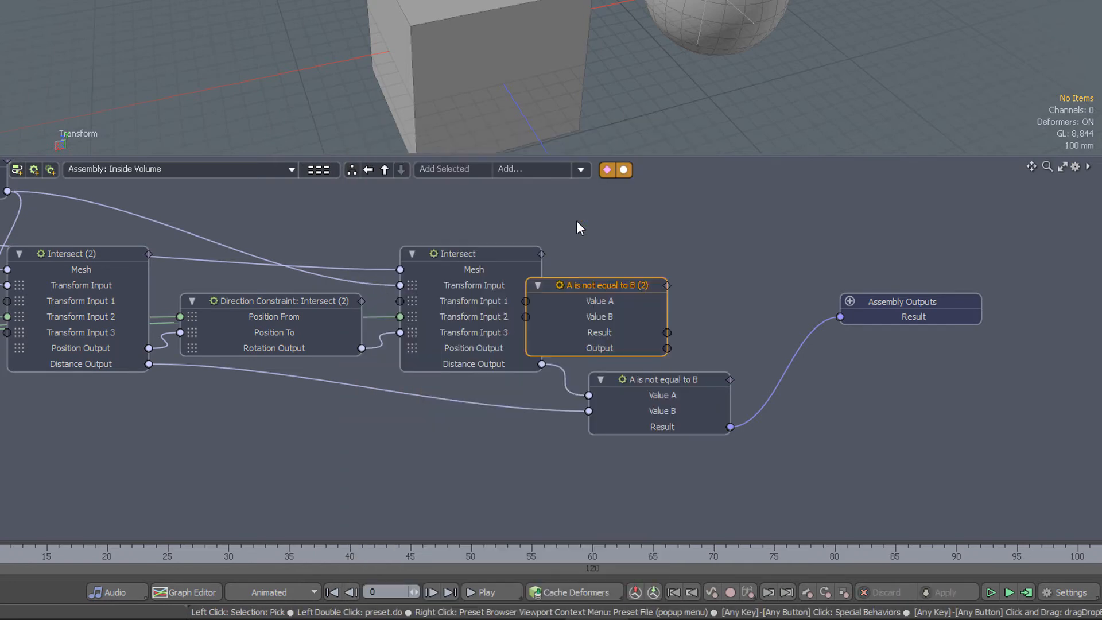
Step: Place the new logic modifier beside the existing comparison and redirect that comparison's Result into the new modifier's Value A
drag(667, 325, 873, 397)
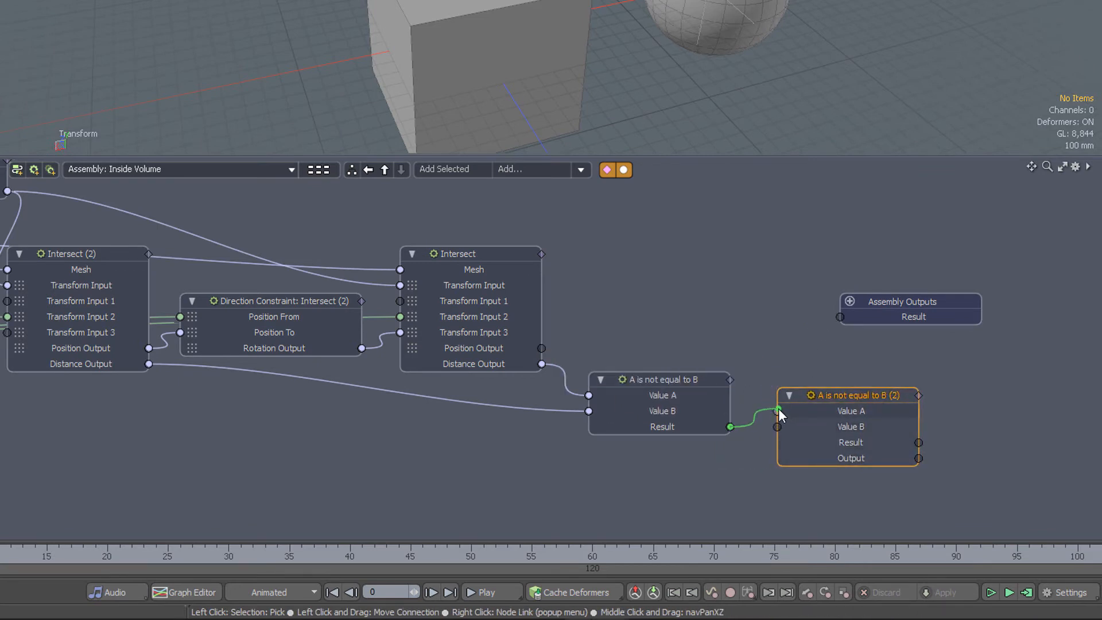
drag(778, 409, 778, 411)
drag(840, 391, 831, 380)
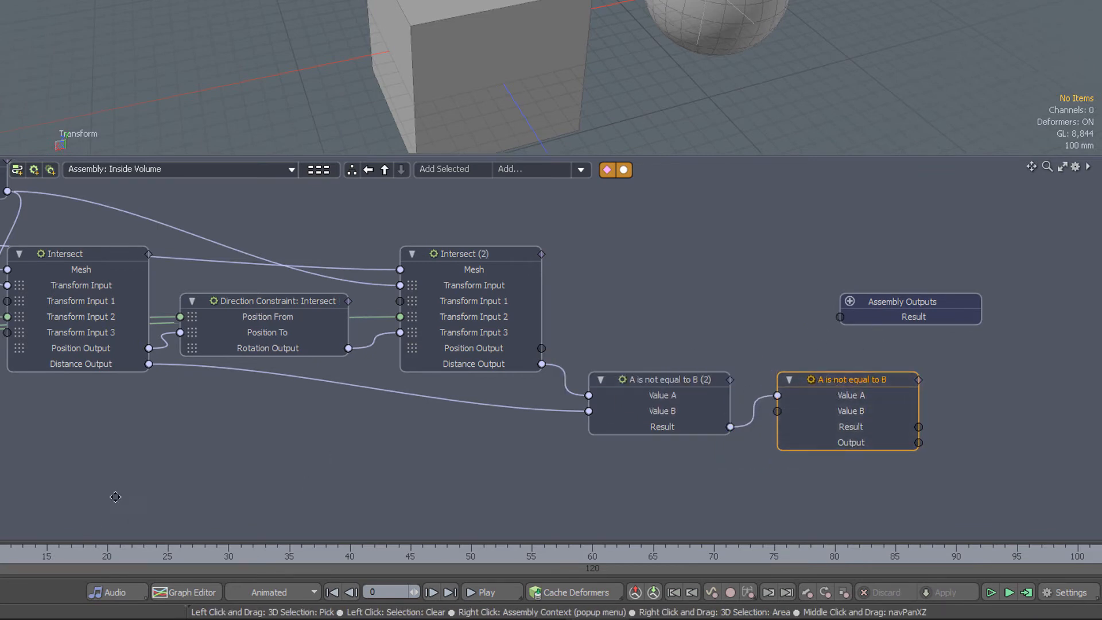
Step: Link the Toggle input to Value B of the new "A is not equal to B" modifier and its Result to the Assembly Outputs Result
middle_drag(115, 497, 328, 445)
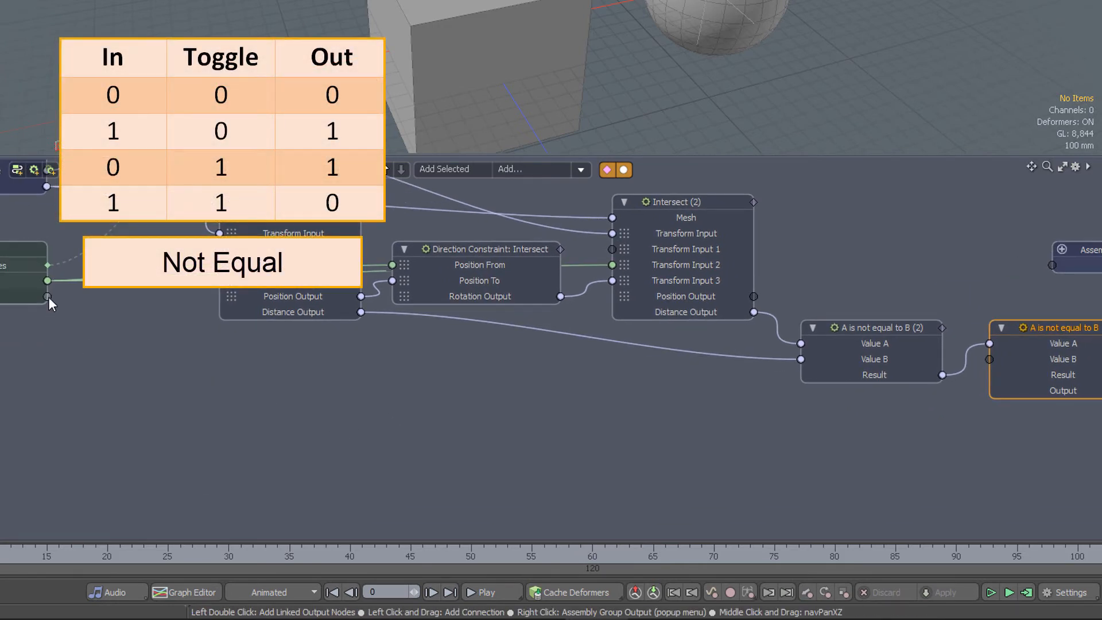
drag(48, 297, 990, 359)
alt+shift+drag(969, 431, 527, 452)
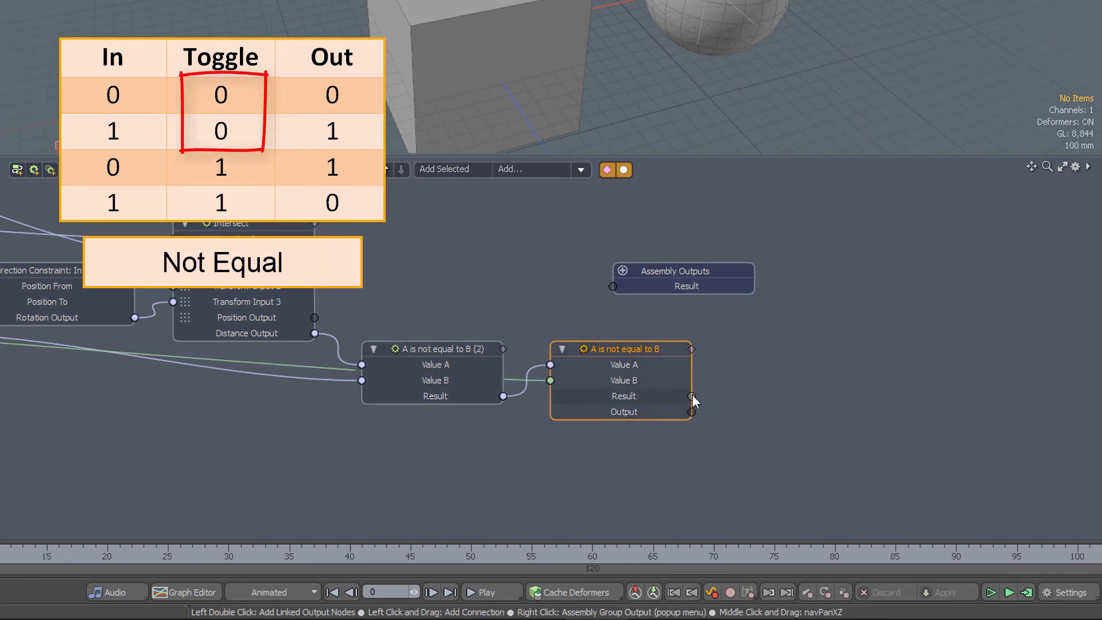
mouse_move(692, 397)
mouse_down()
mouse_move(619, 288)
mouse_move(792, 271)
mouse_up()
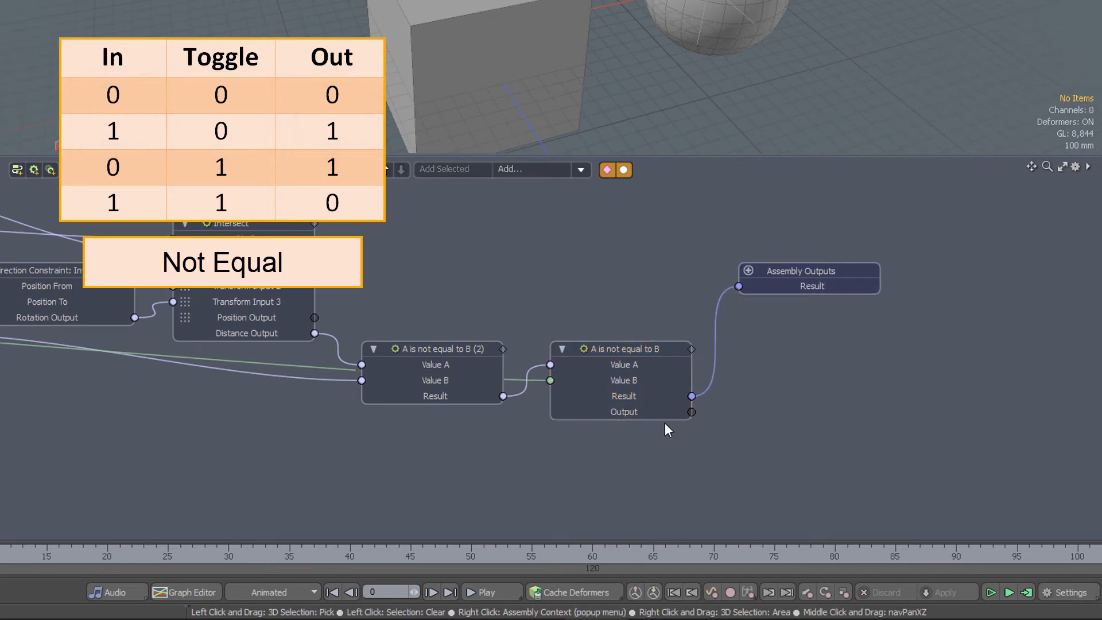
Step: Remove the unused Output channel from the final "A is not equal to B" node
click(625, 411)
right_click(625, 411)
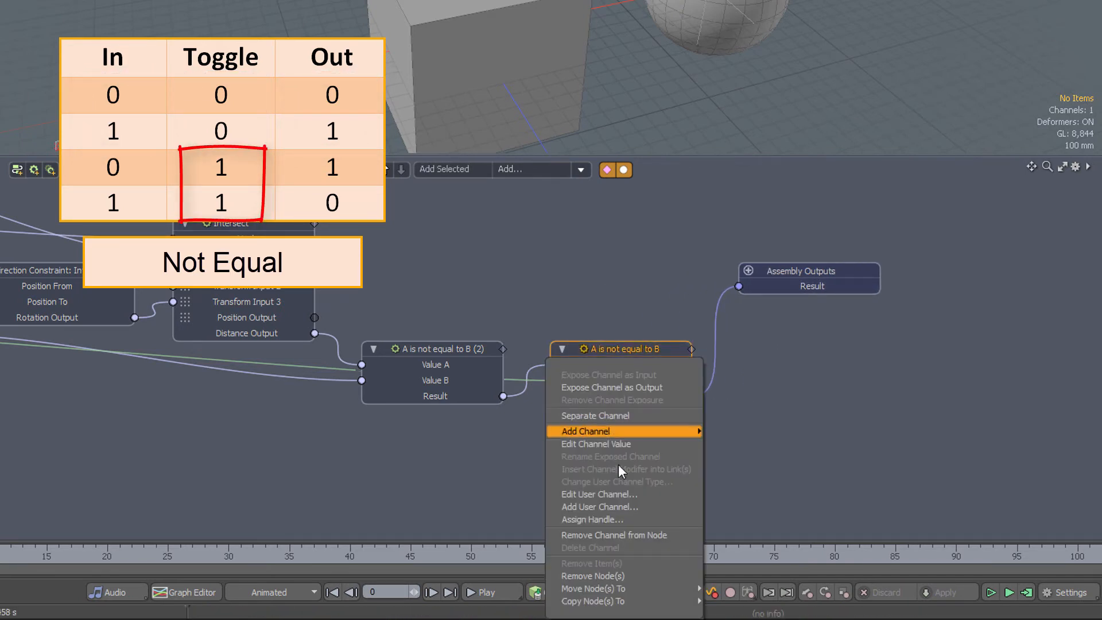
click(625, 536)
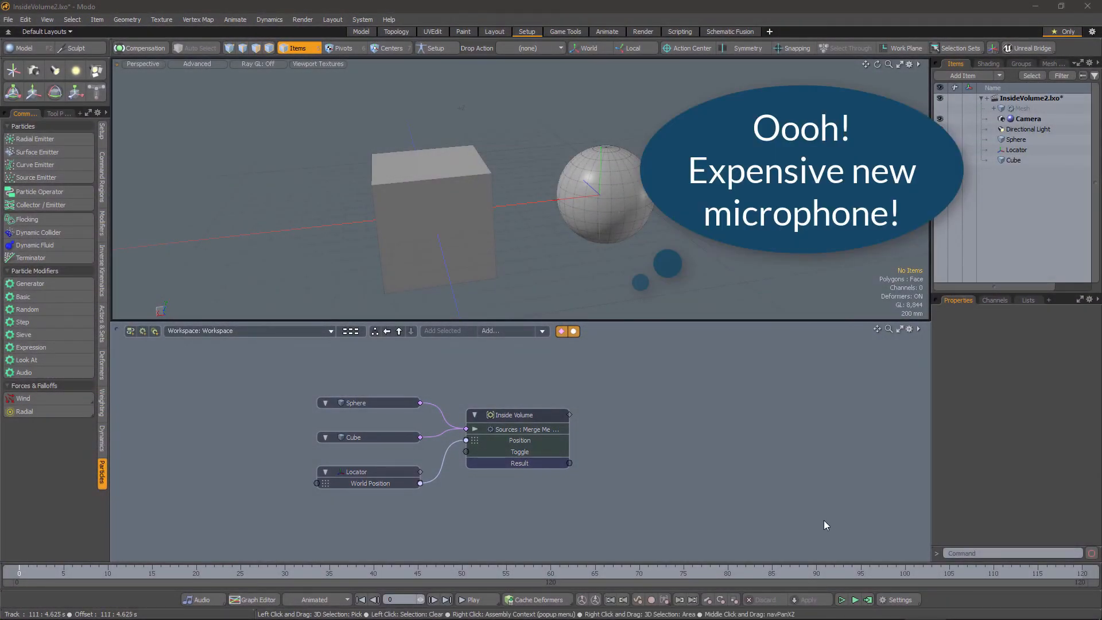
click(515, 416)
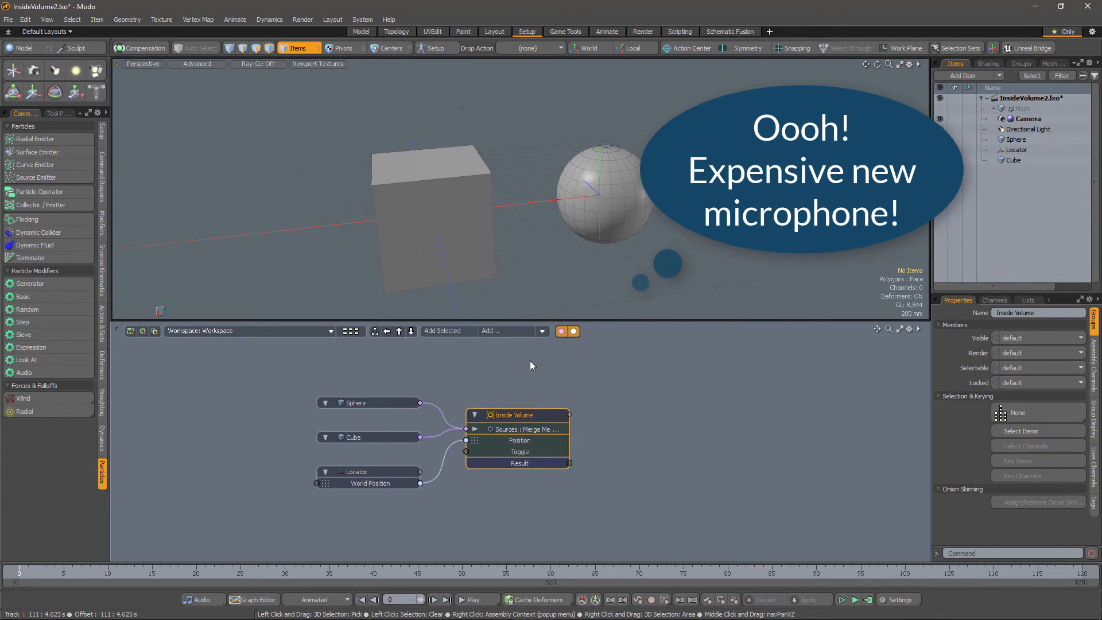
right_click(520, 413)
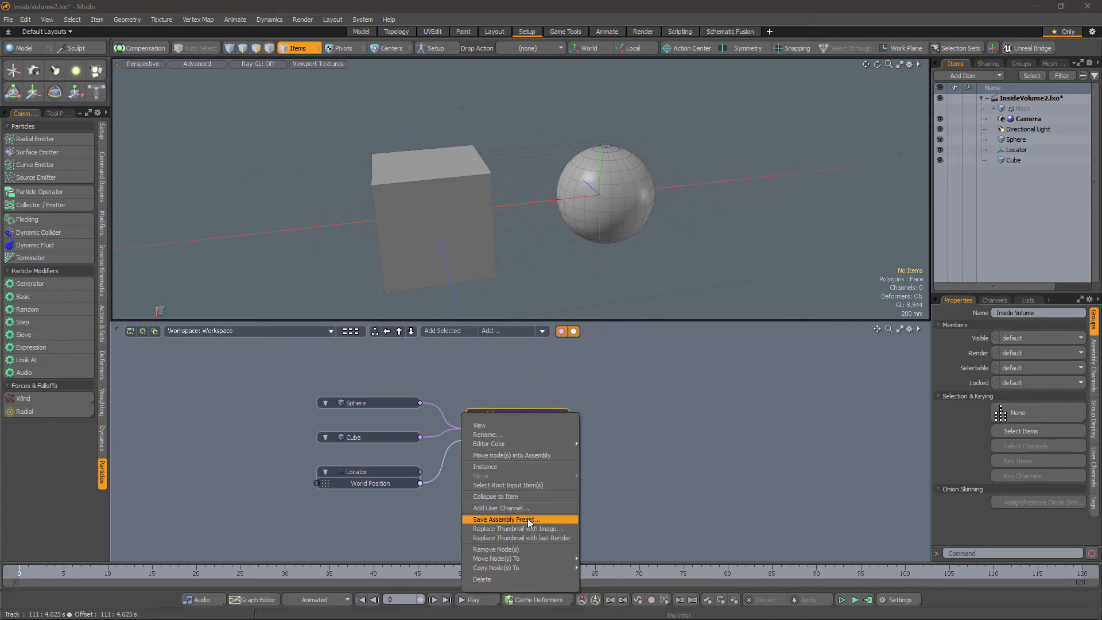
click(723, 434)
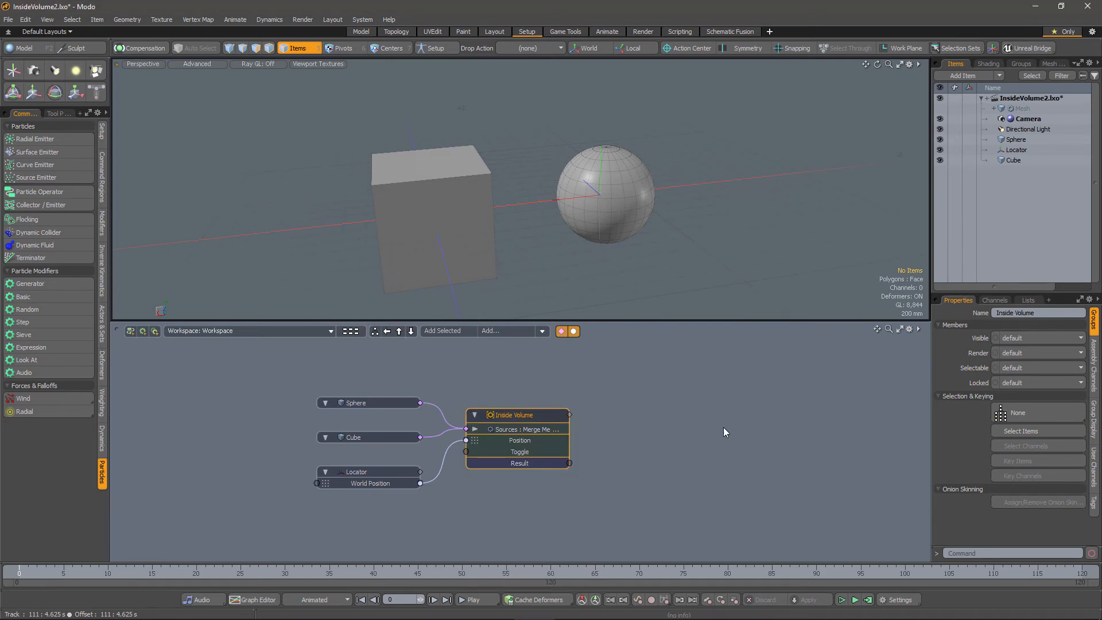
Step: Open the ShadingInsideVolume.lxo scene and examine its Constant texture, Matrix Construct, Inside Volume and Color Blend nodes
click(9, 20)
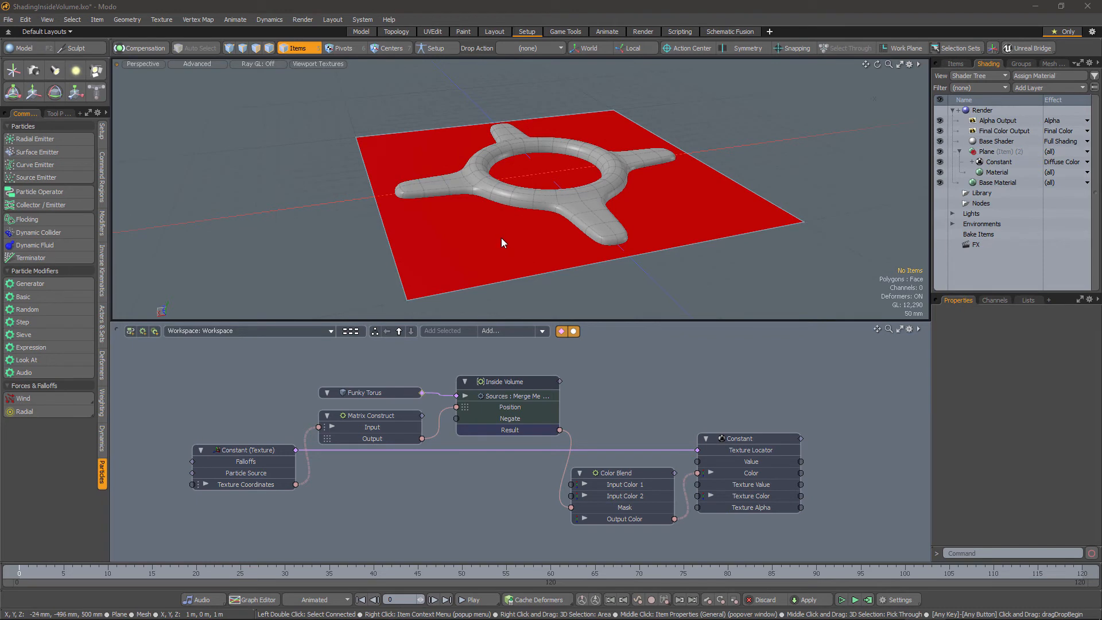
click(759, 441)
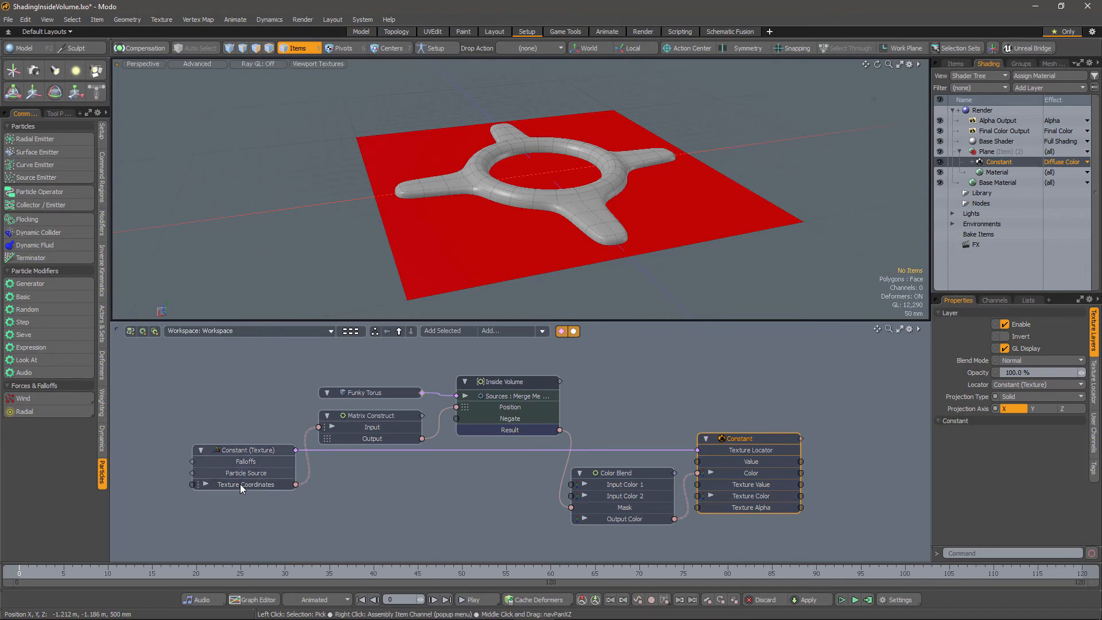
click(245, 453)
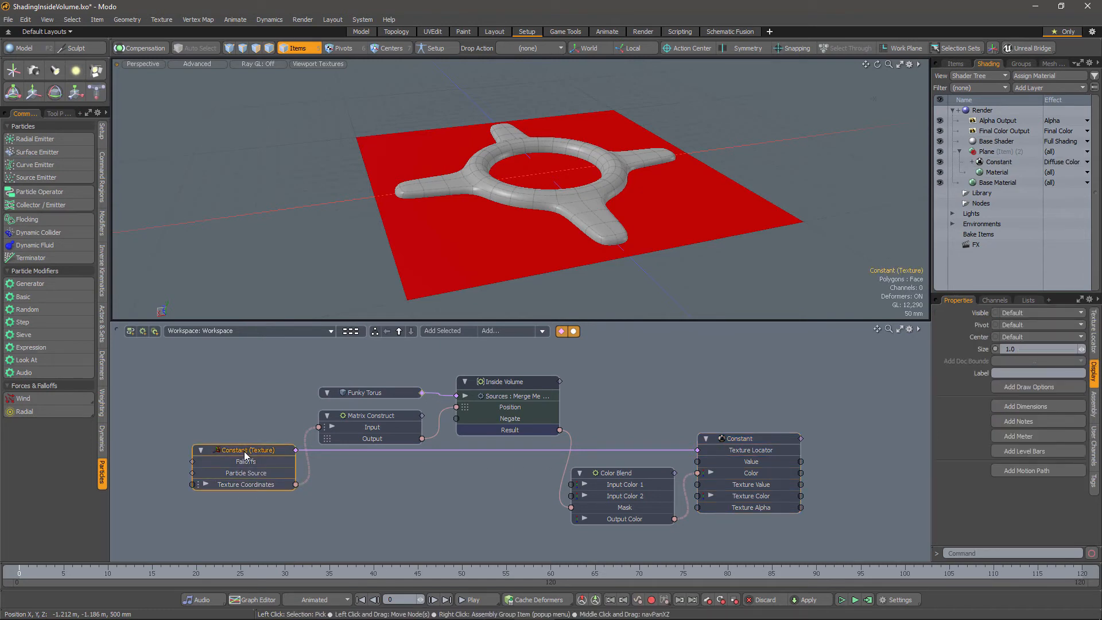
click(368, 419)
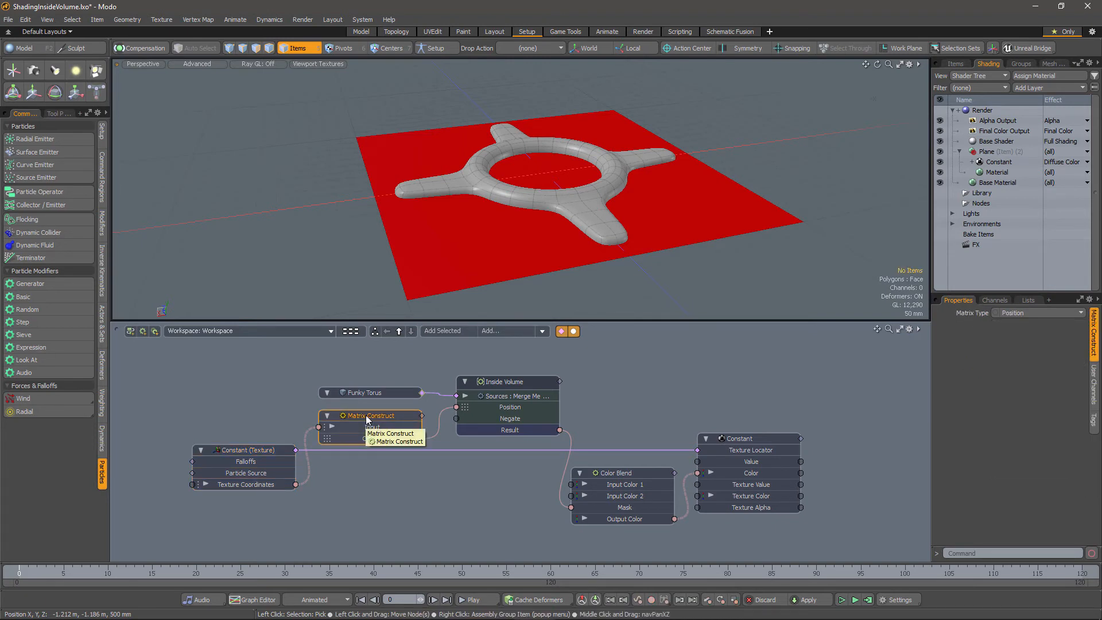
click(510, 381)
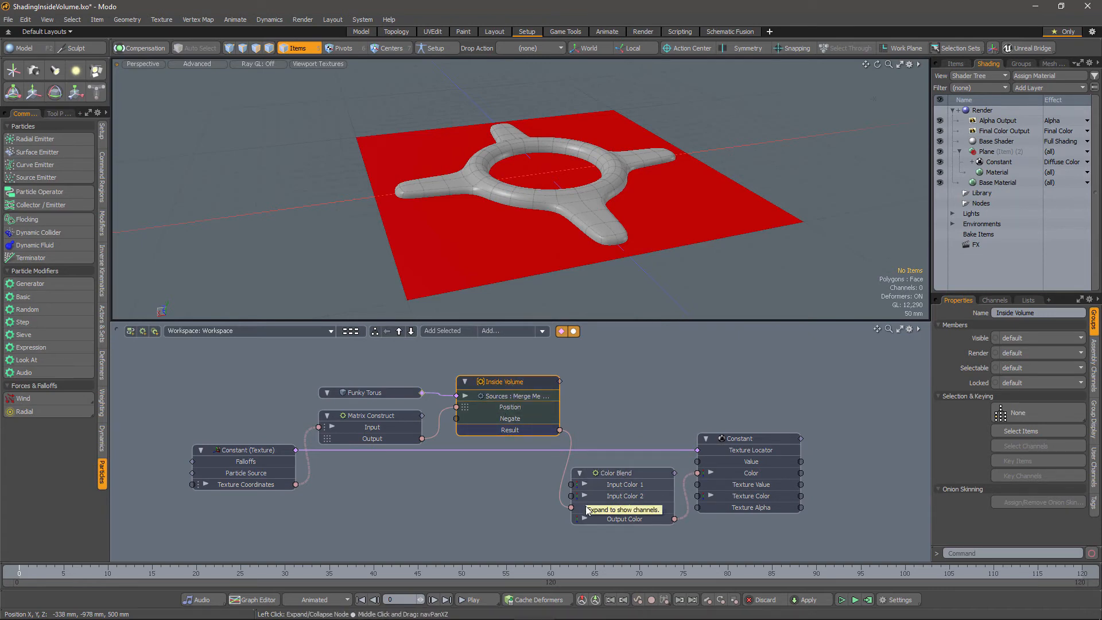
click(625, 481)
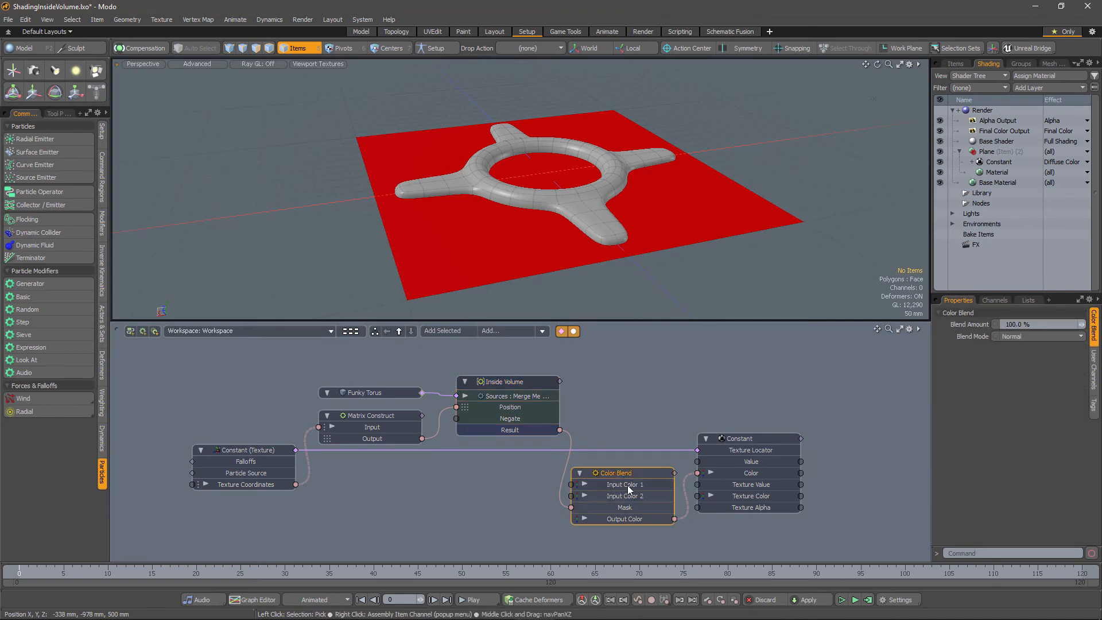
mouse_move(629, 489)
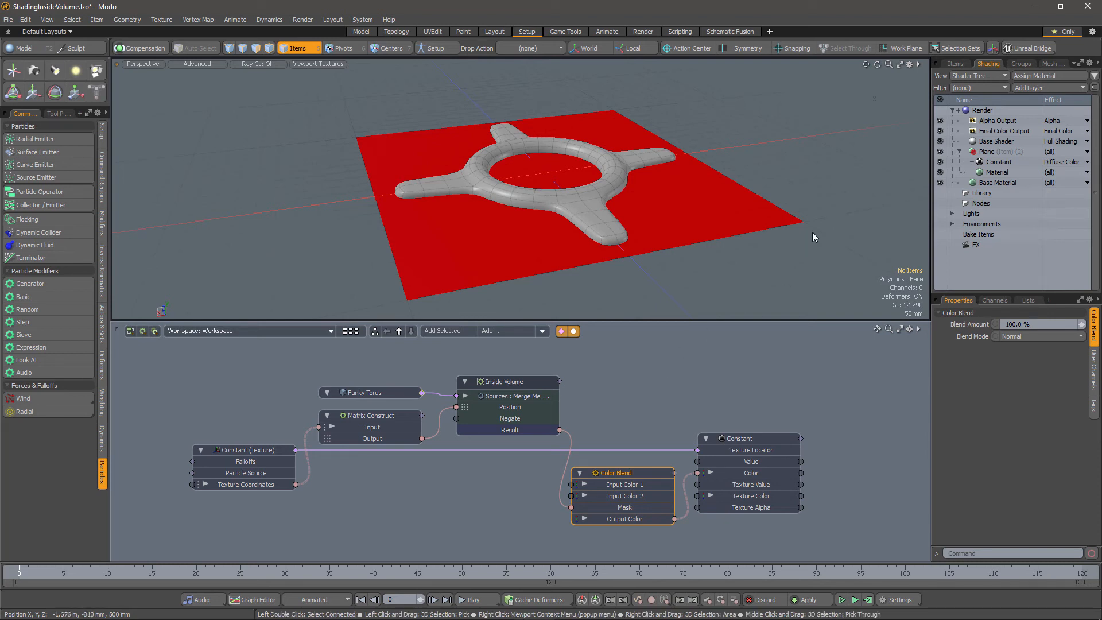
Step: Hide the Funky Torus and check the plane's shading in a Preview render from a rotated camera view
click(955, 66)
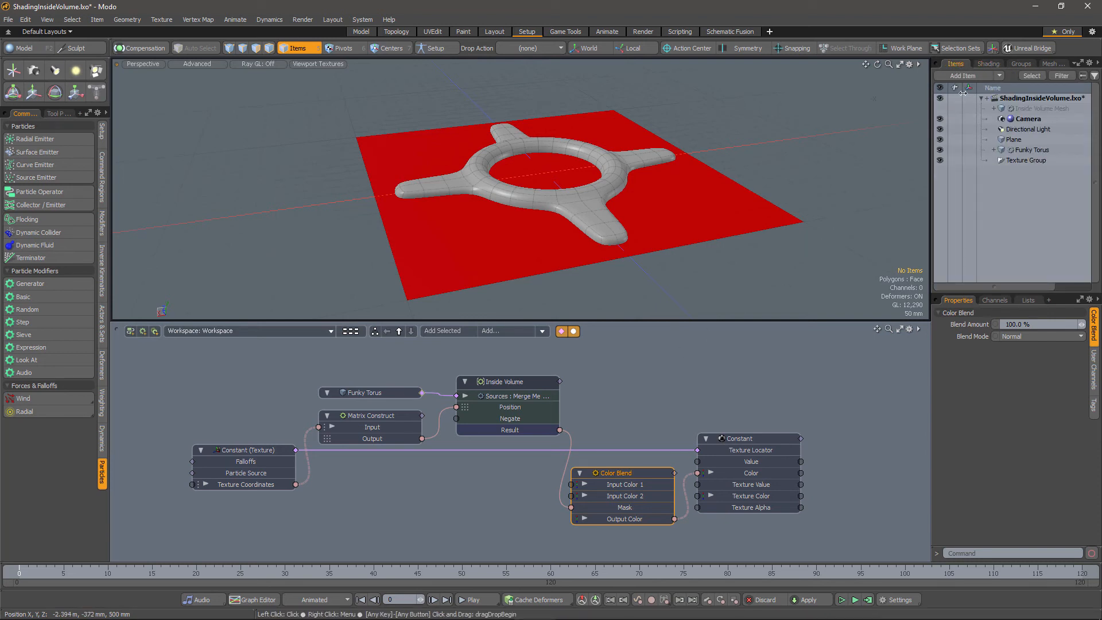
click(940, 150)
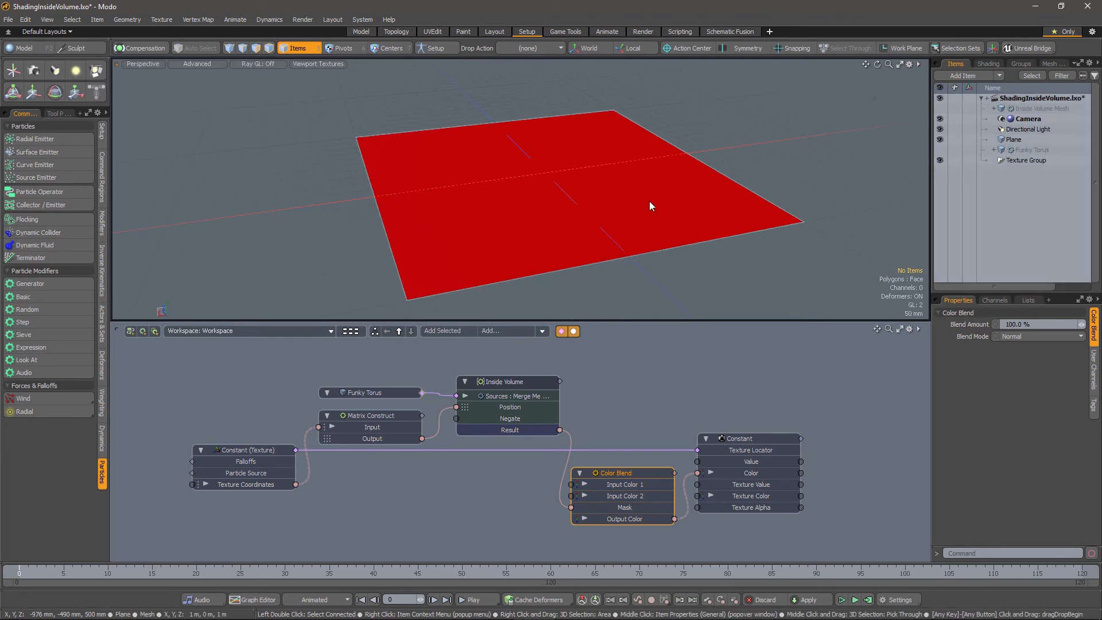
key(F8)
click(282, 222)
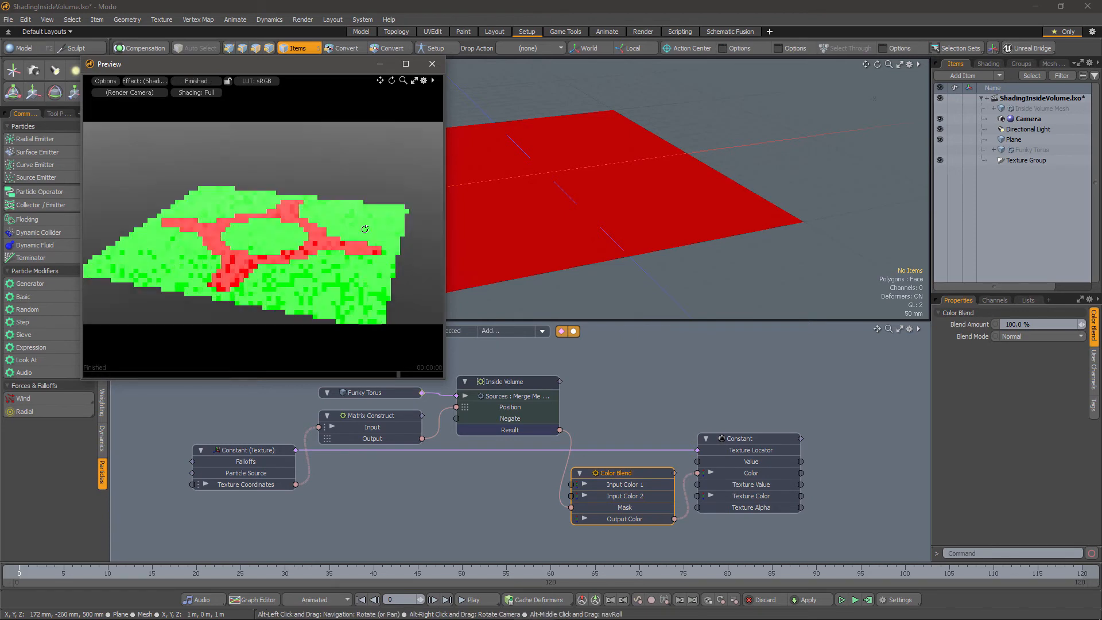
alt+drag(313, 259, 327, 261)
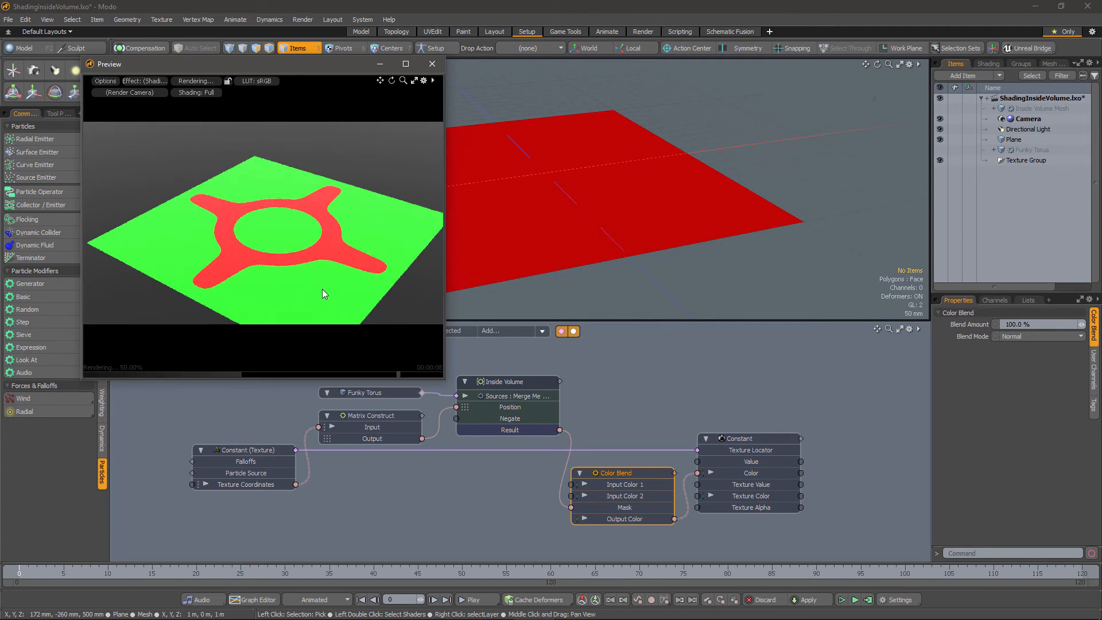
click(432, 64)
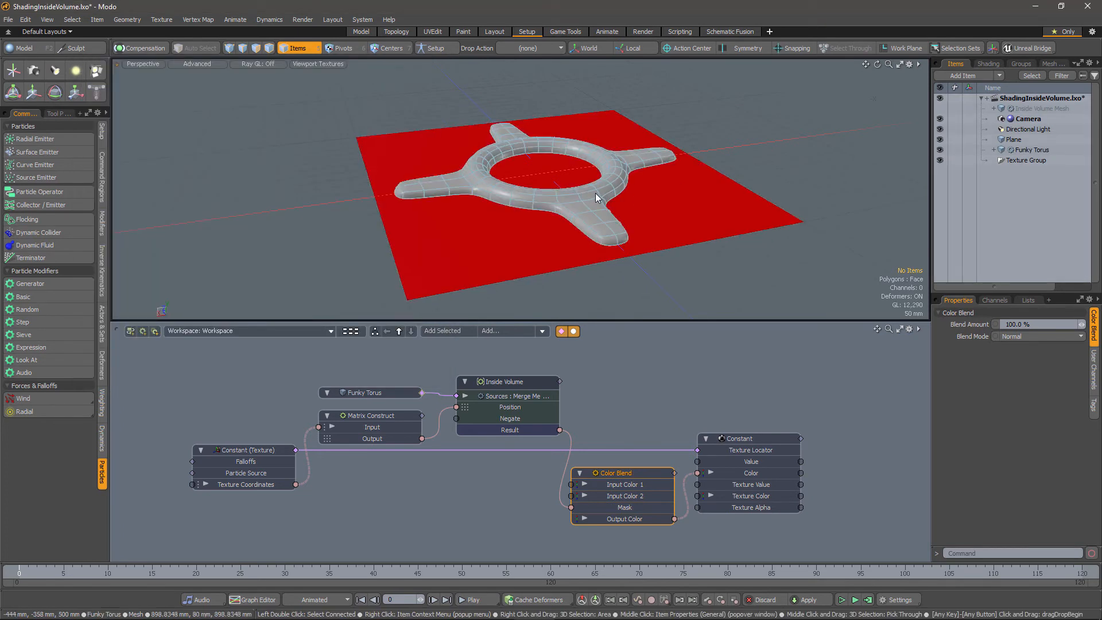
Step: Rotate the Funky Torus to -8.5° about Z and preview the plane's shading again with the torus hidden
click(595, 193)
key(e)
mouse_move(532, 103)
mouse_down()
mouse_move(492, 121)
mouse_move(514, 108)
mouse_up()
key(space)
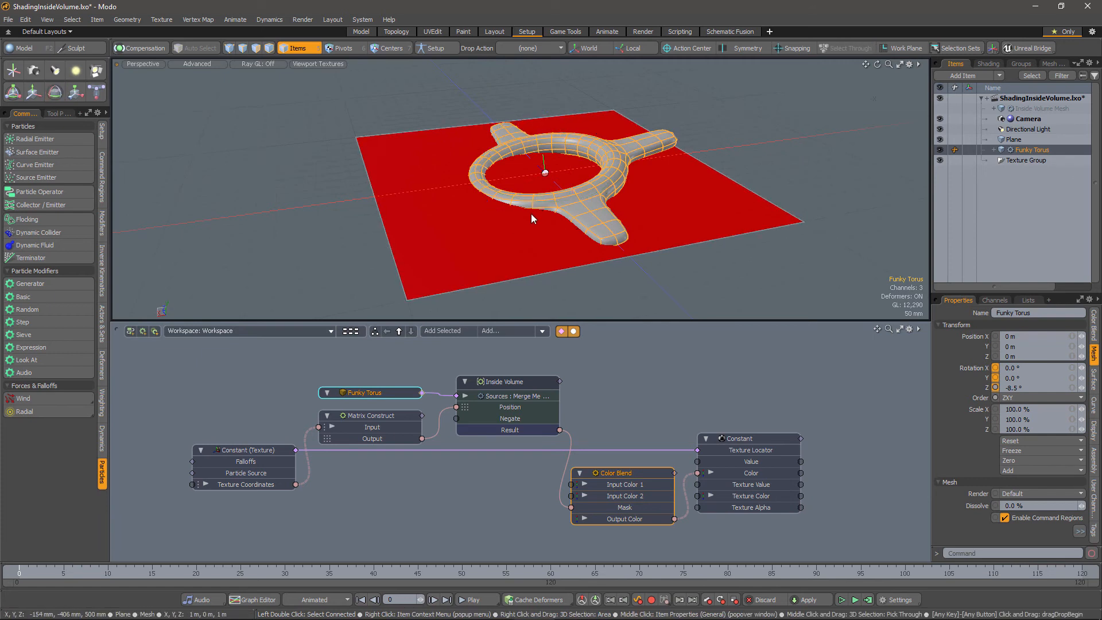
key(F8)
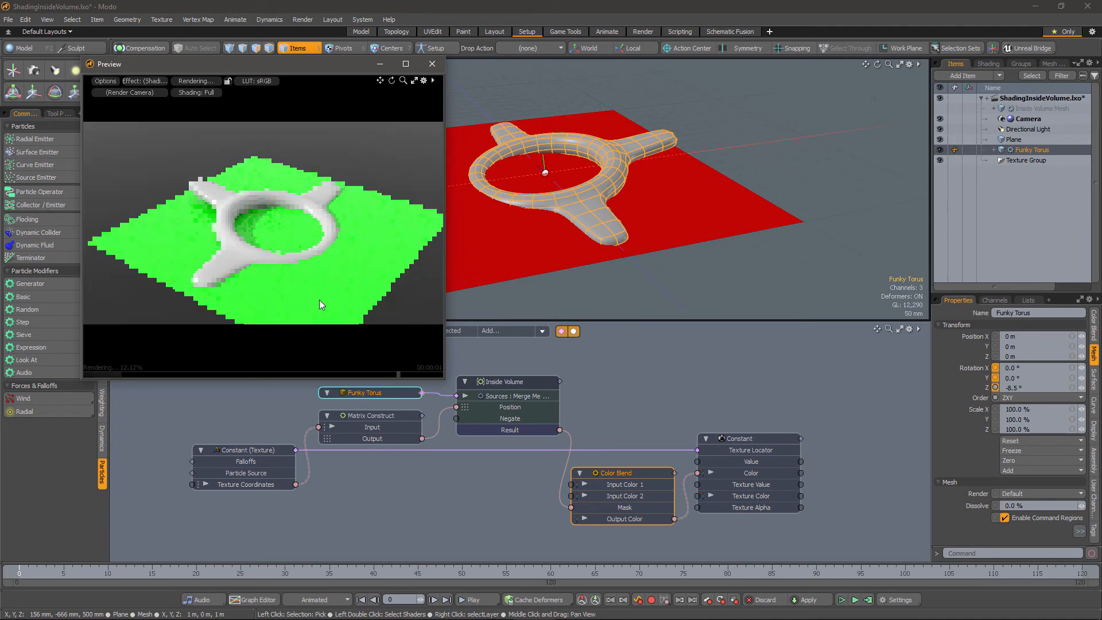
click(940, 150)
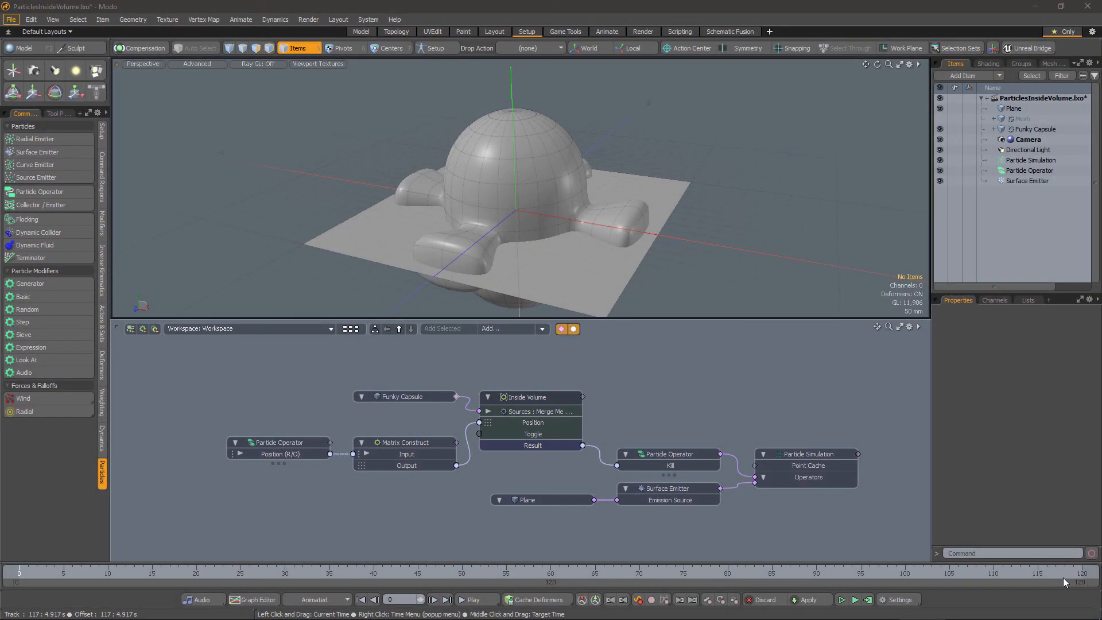
Step: Examine the Inside Volume and Particle Operator nodes in the ParticlesInsideVolume.lxo scene and try to run the particle simulation
click(527, 394)
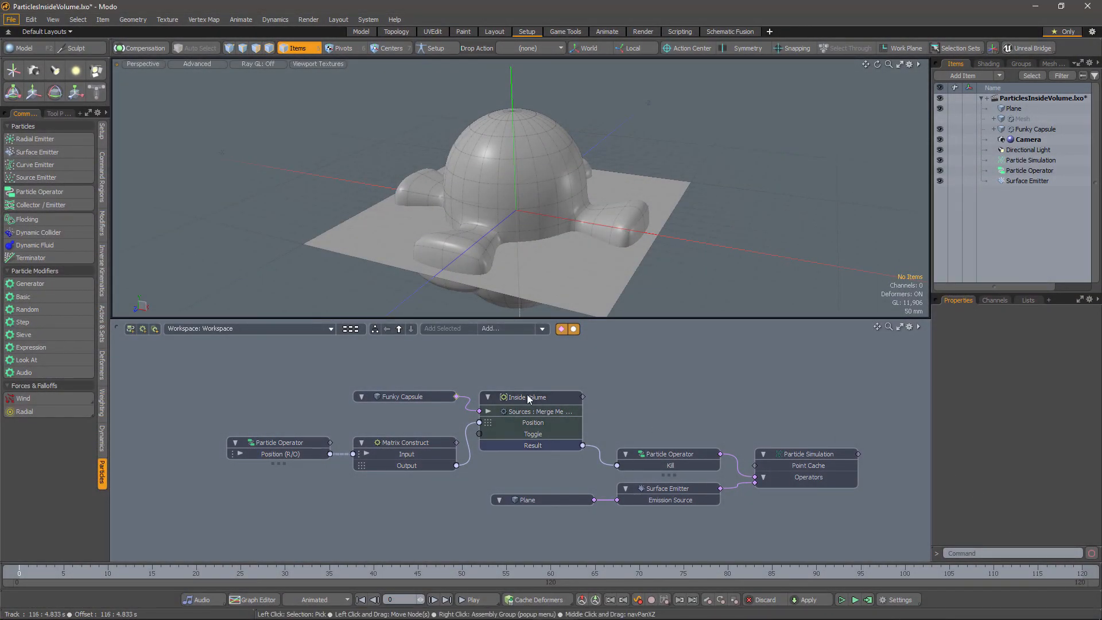
click(572, 360)
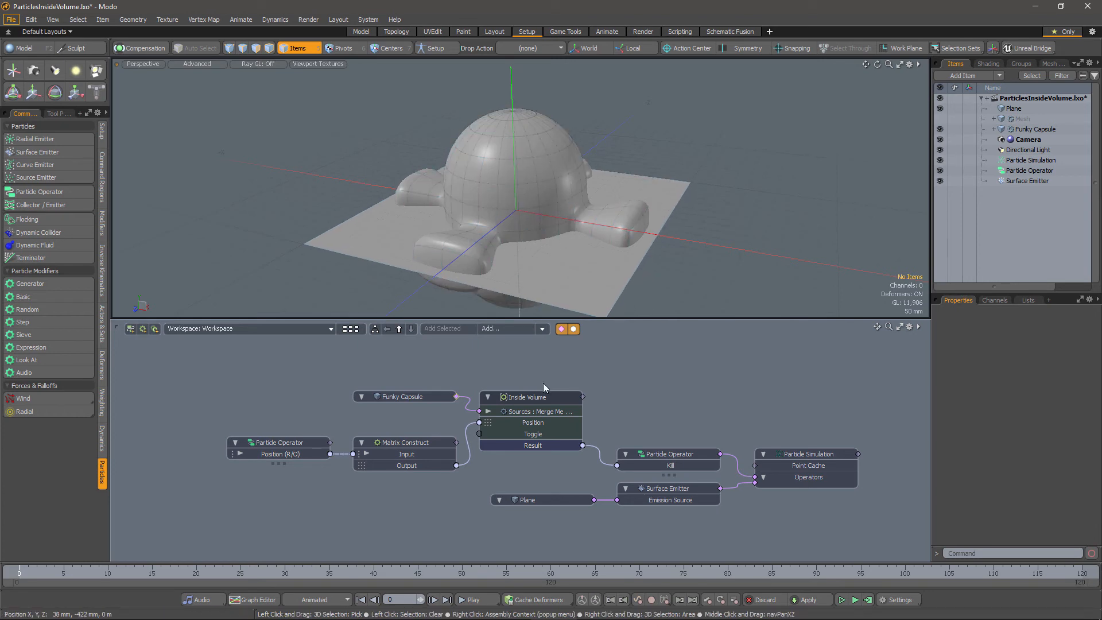
click(526, 397)
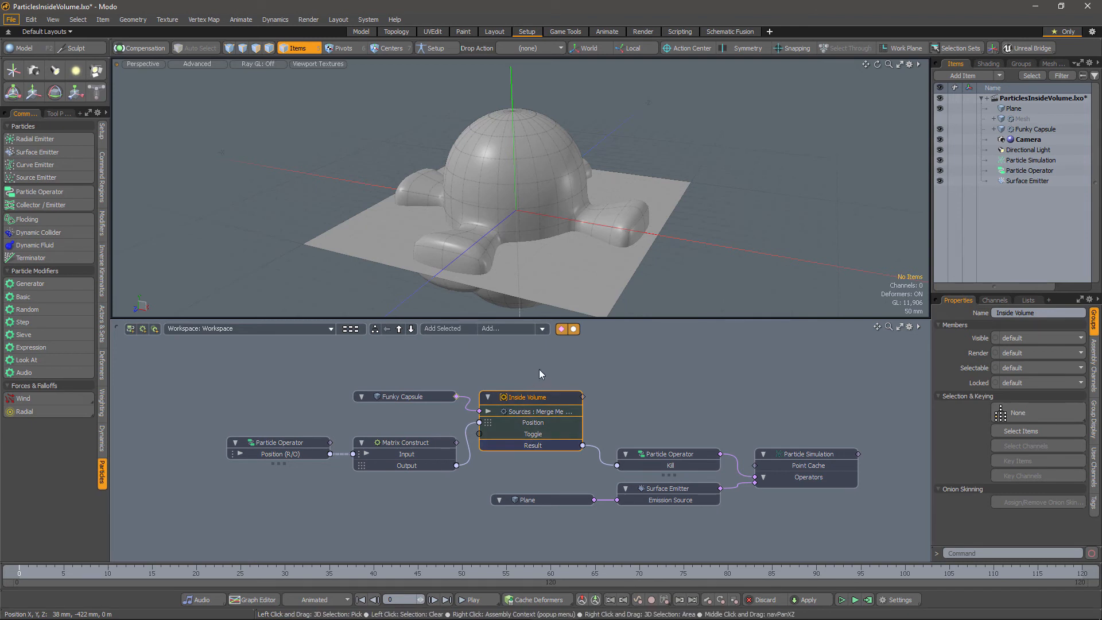
click(274, 445)
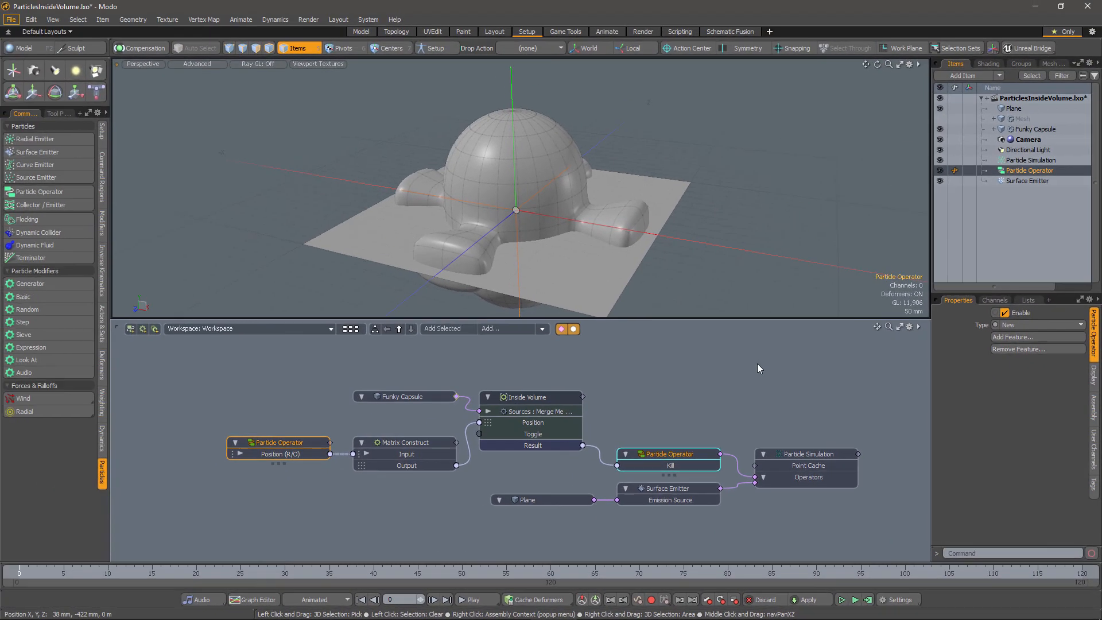
click(842, 603)
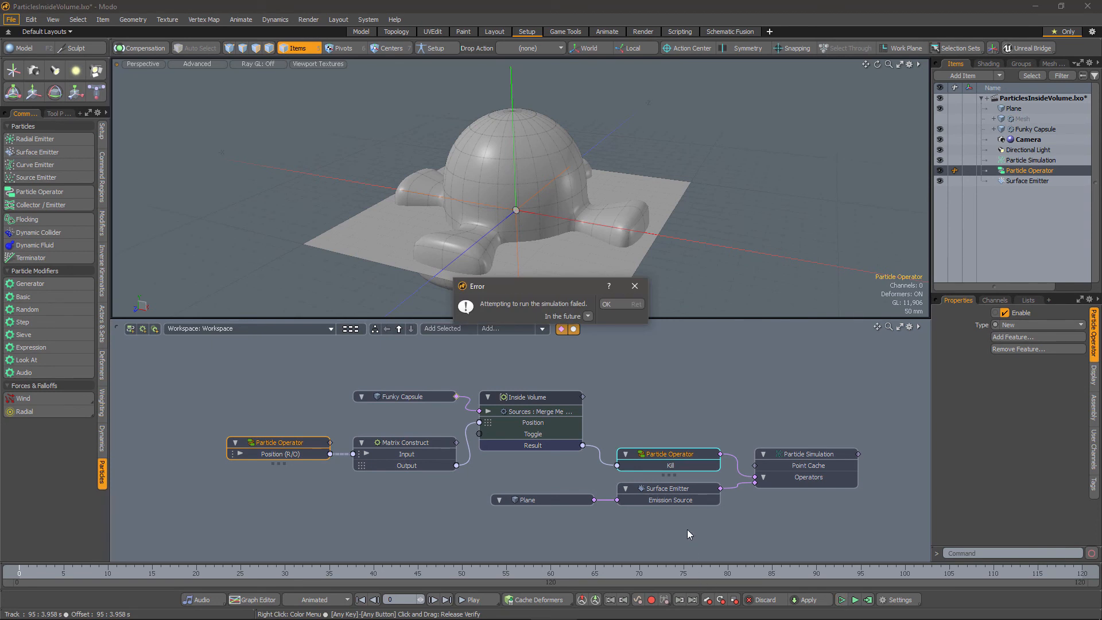
click(625, 302)
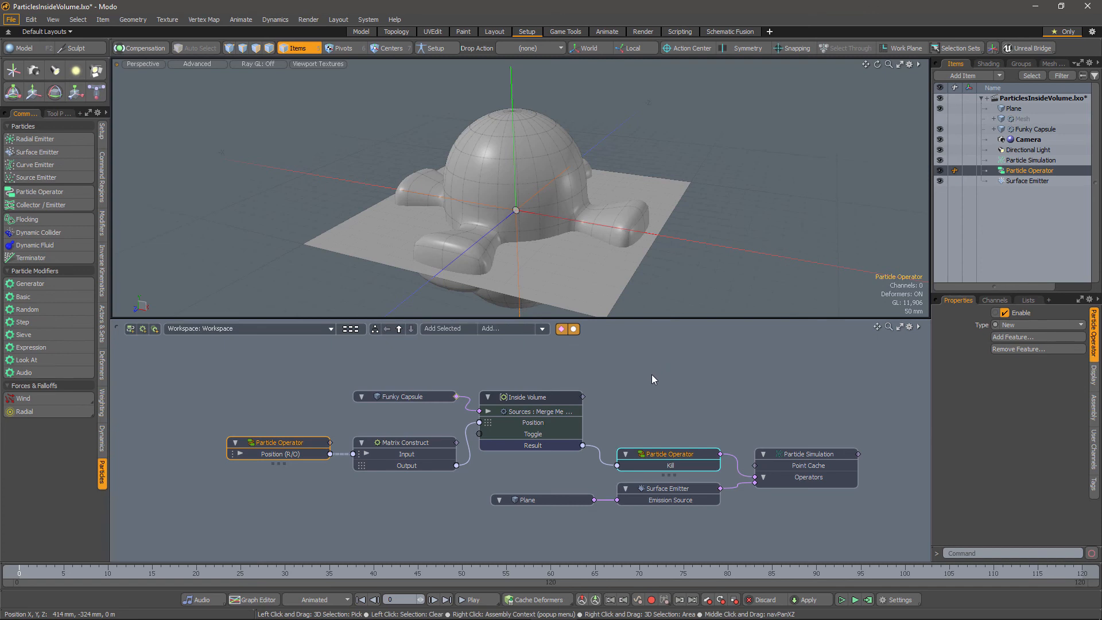
Step: Enter the Inside Volume assembly and link its internal Mesh item to the Mesh input of the Mesh Info (2) node
double_click(536, 397)
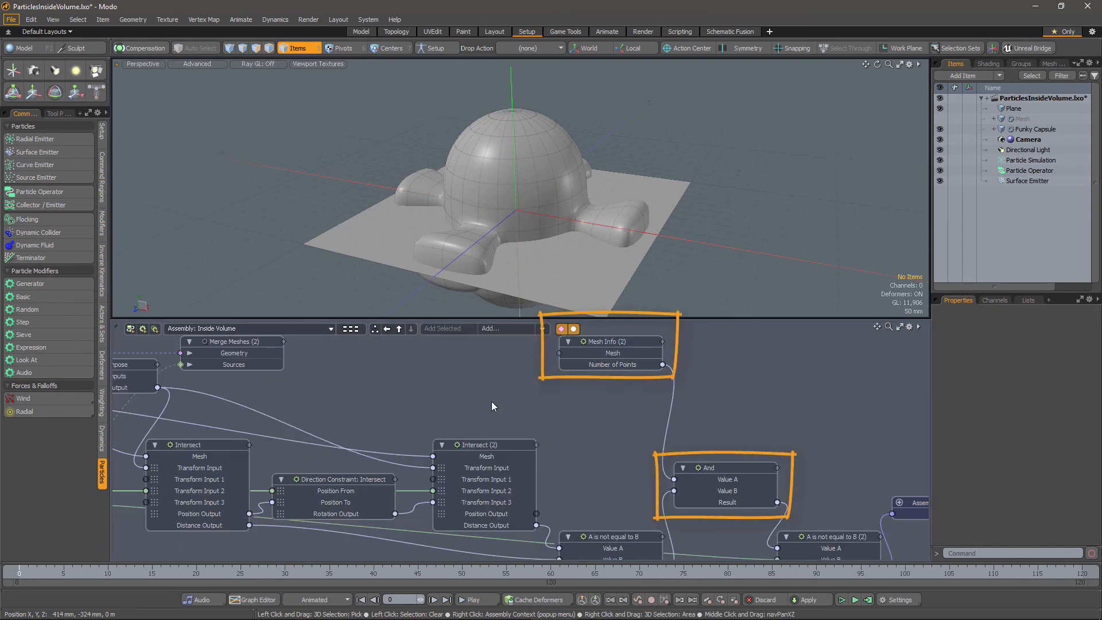
mouse_move(517, 384)
alt+shift+mouse_down()
mouse_move(496, 422)
mouse_move(667, 431)
alt+shift+mouse_up()
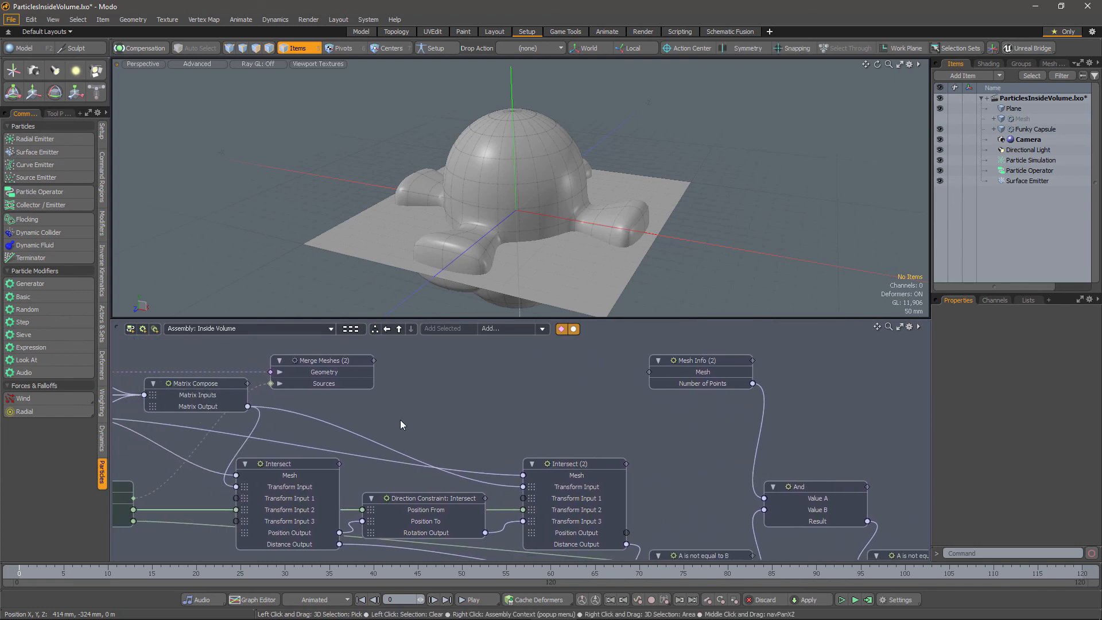
alt+shift+drag(401, 419, 502, 437)
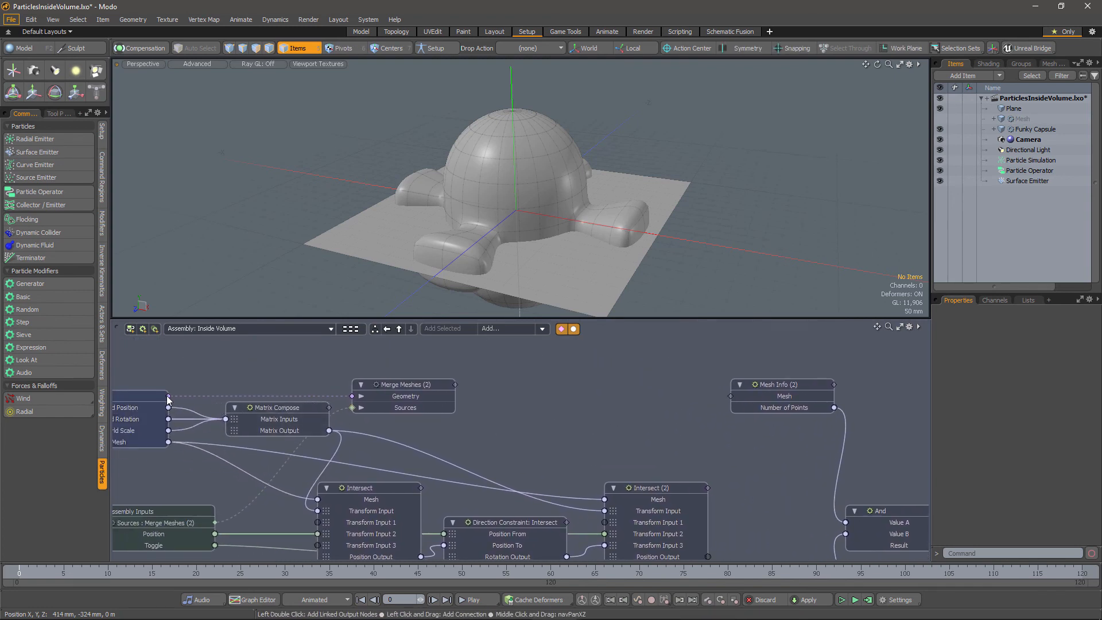
drag(168, 396, 731, 396)
alt+shift+drag(754, 464, 567, 438)
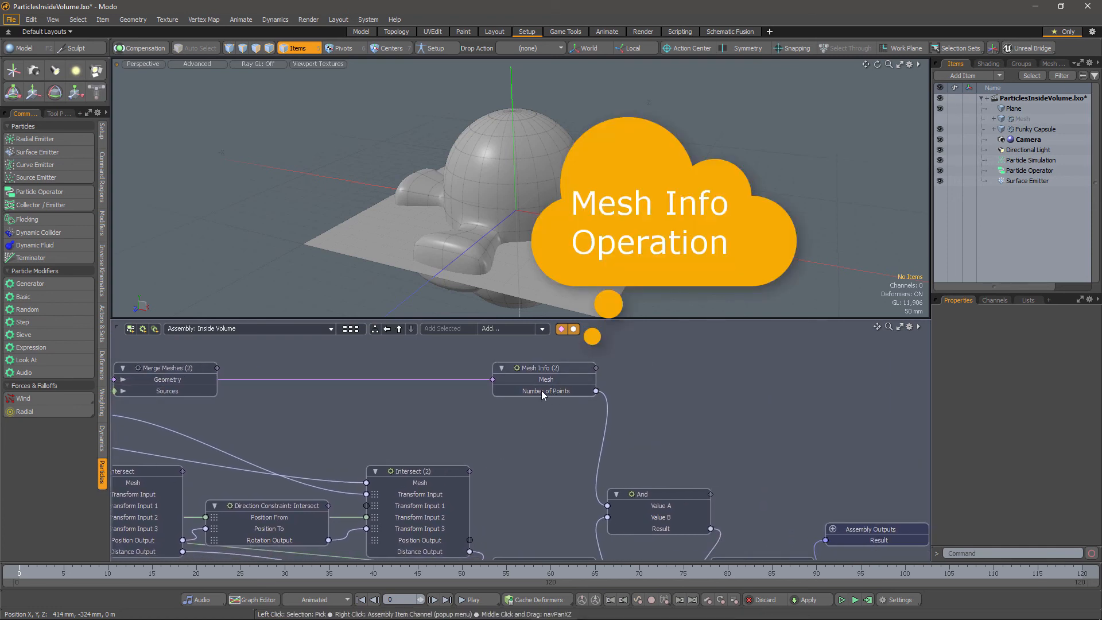
alt+shift+drag(538, 447, 499, 446)
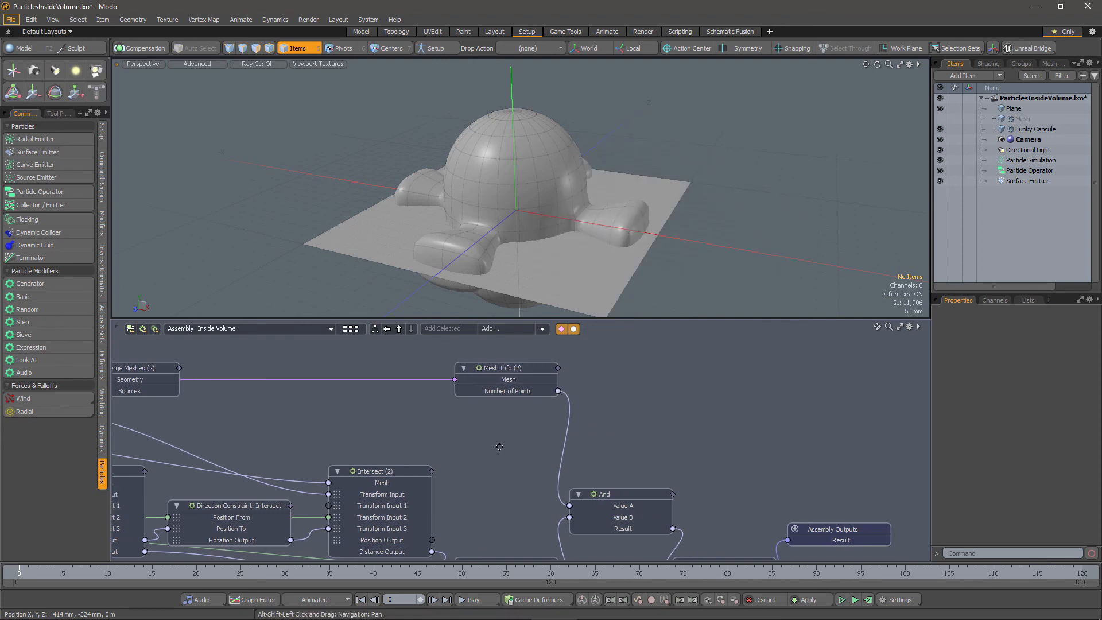
alt+shift+drag(588, 451, 541, 418)
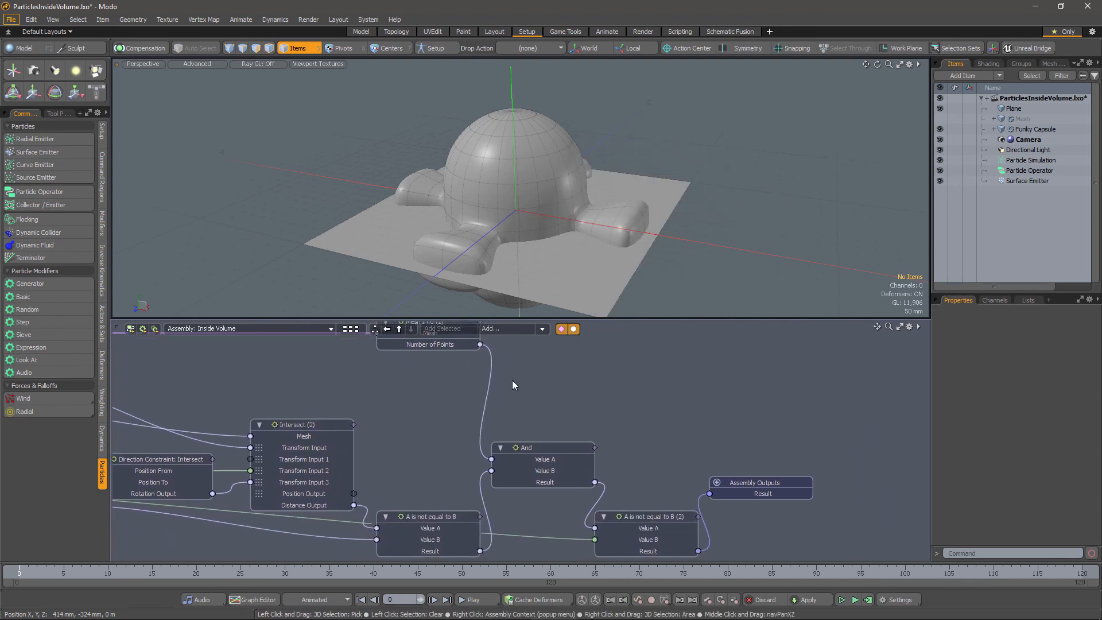
Step: Select the And logic node in the Inside Volume assembly and inspect its operation settings
click(543, 446)
alt+shift+drag(619, 425, 625, 405)
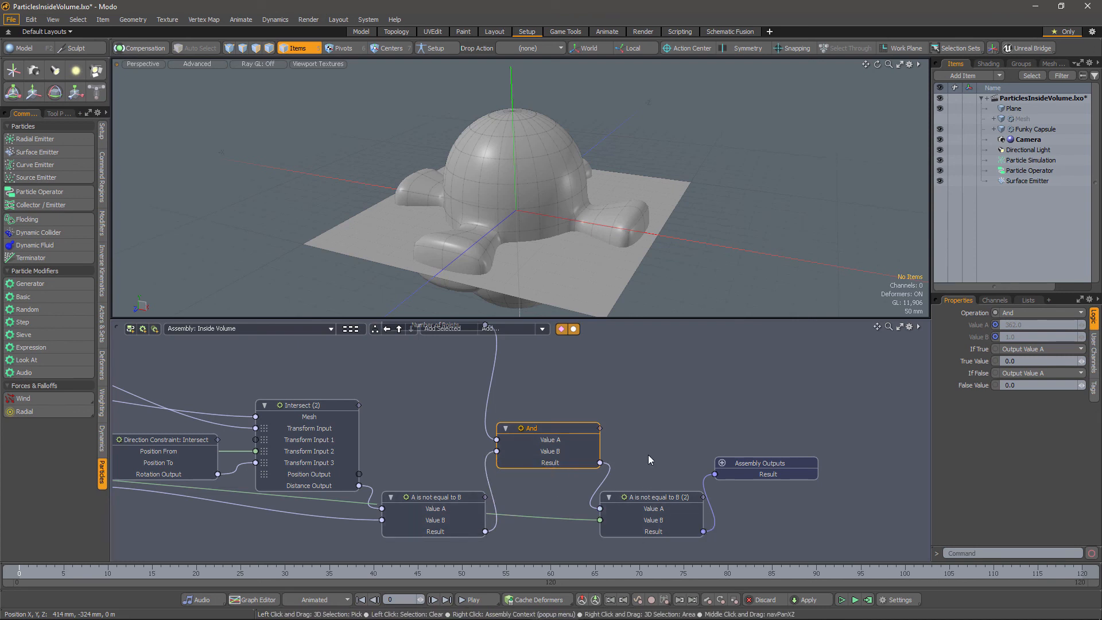
middle_drag(645, 454, 658, 477)
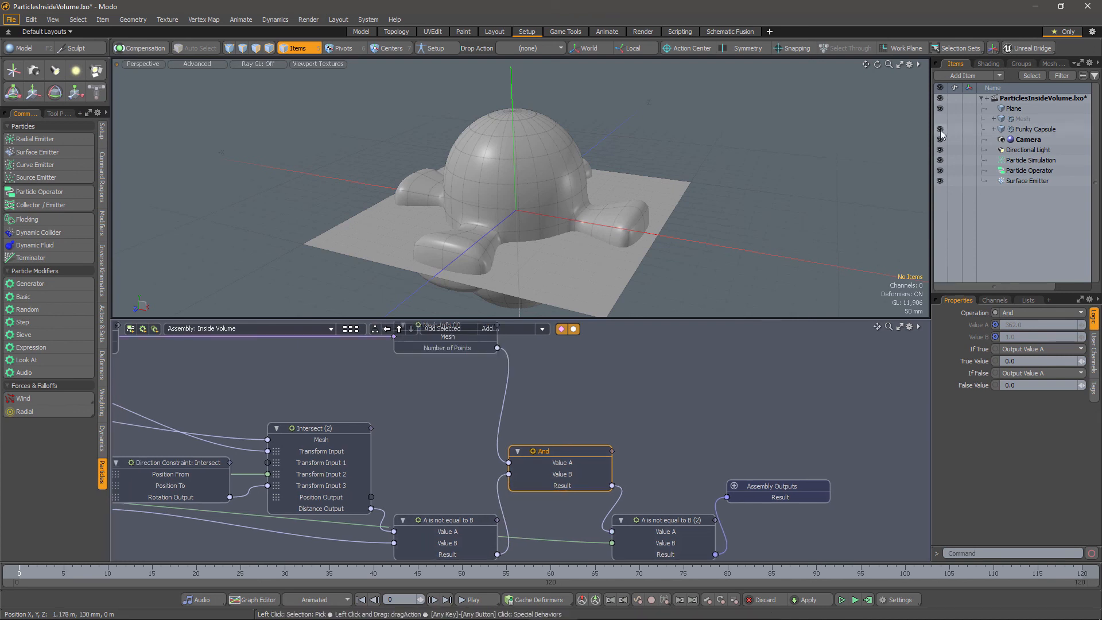
Step: Hide the Funky Capsule and run the particle simulation to check where particles appear on the plane
click(941, 130)
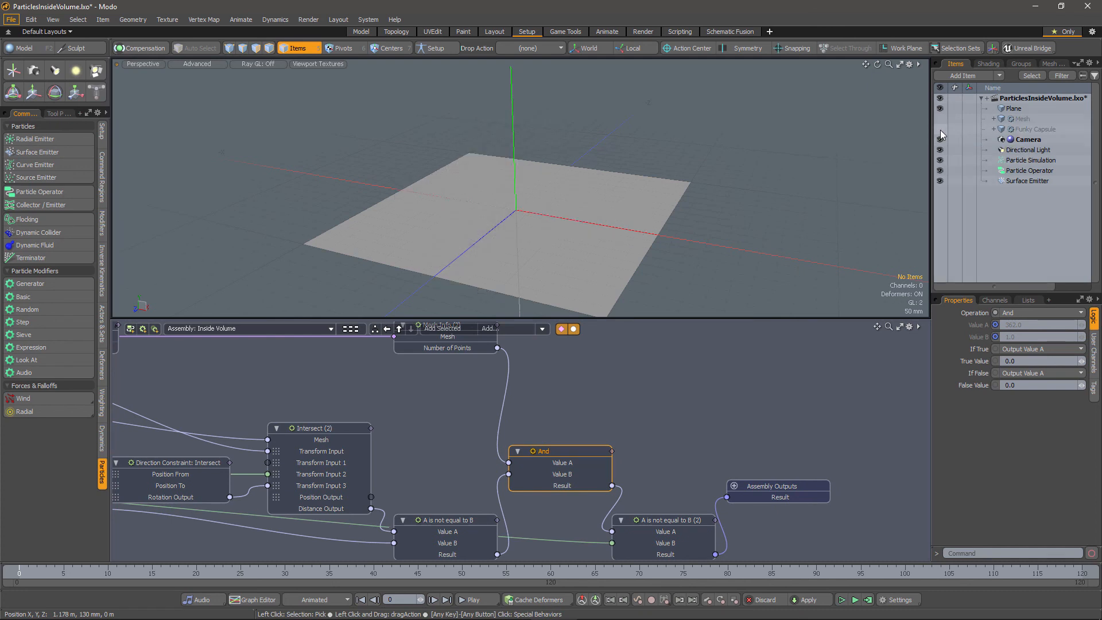
click(842, 600)
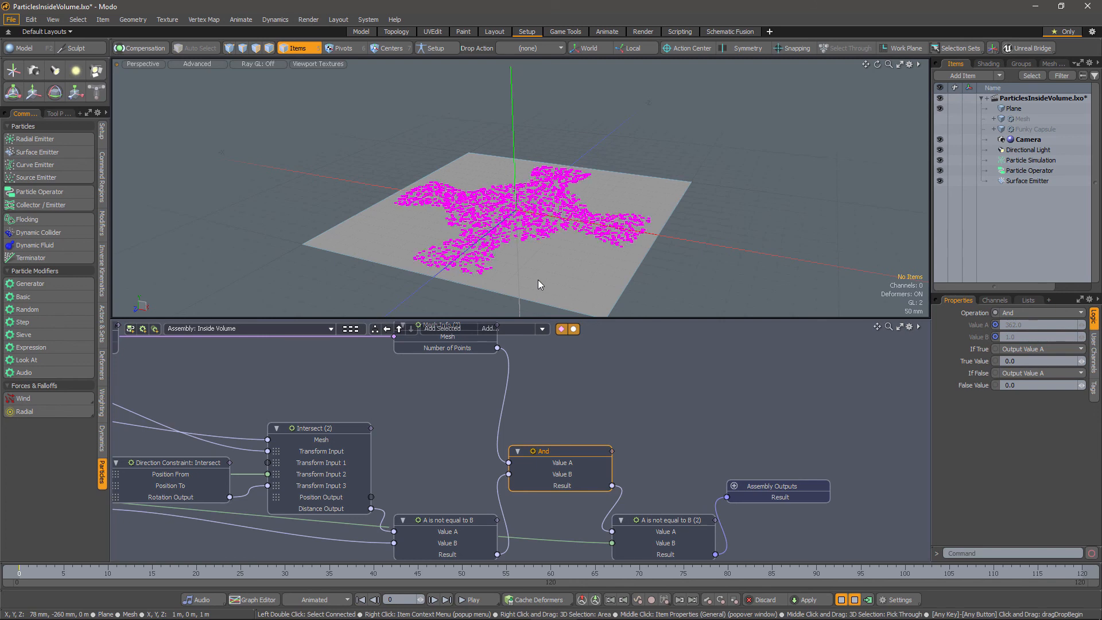
Step: Examine how the Mesh Info (2) Number of Points output feeds Value A of the And node, and review the Funky Capsule and plane
alt+shift+drag(550, 377, 588, 405)
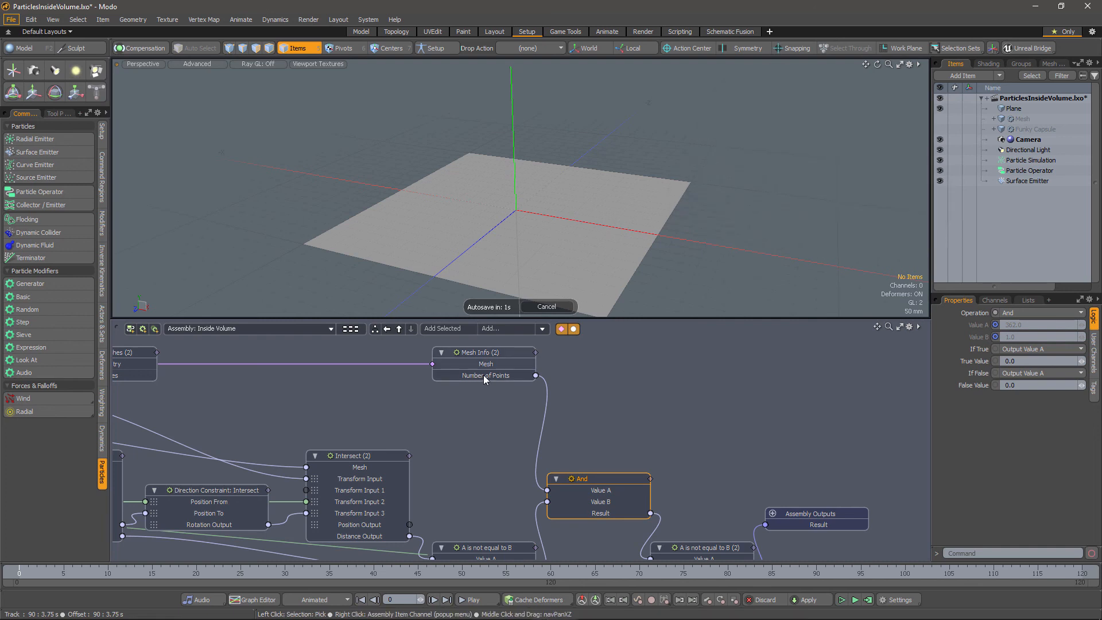
mouse_move(484, 377)
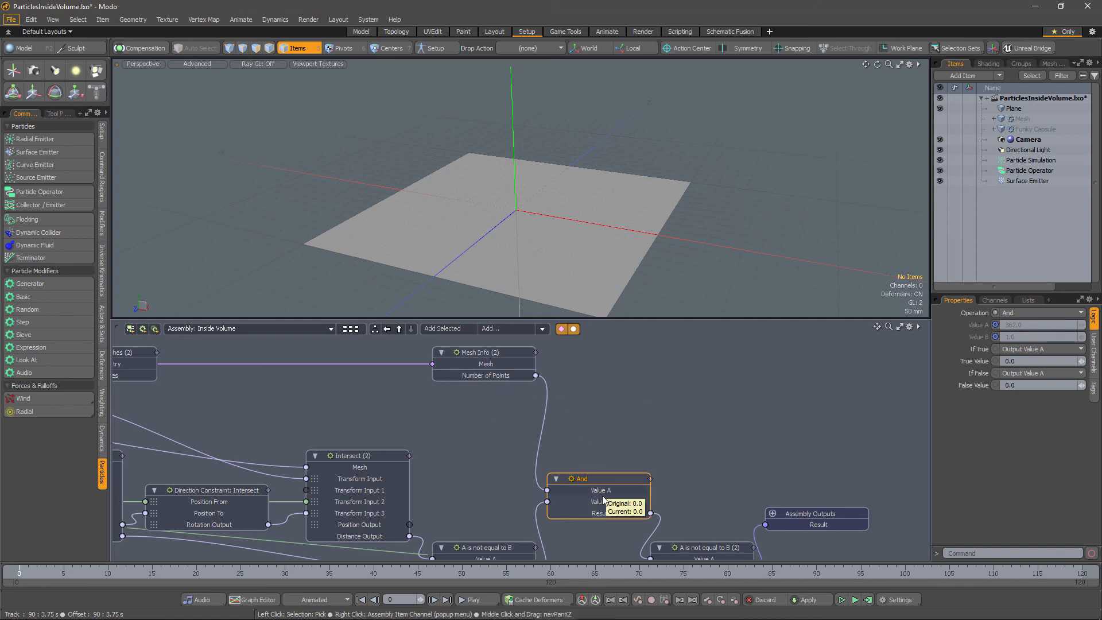
middle_drag(537, 407, 541, 371)
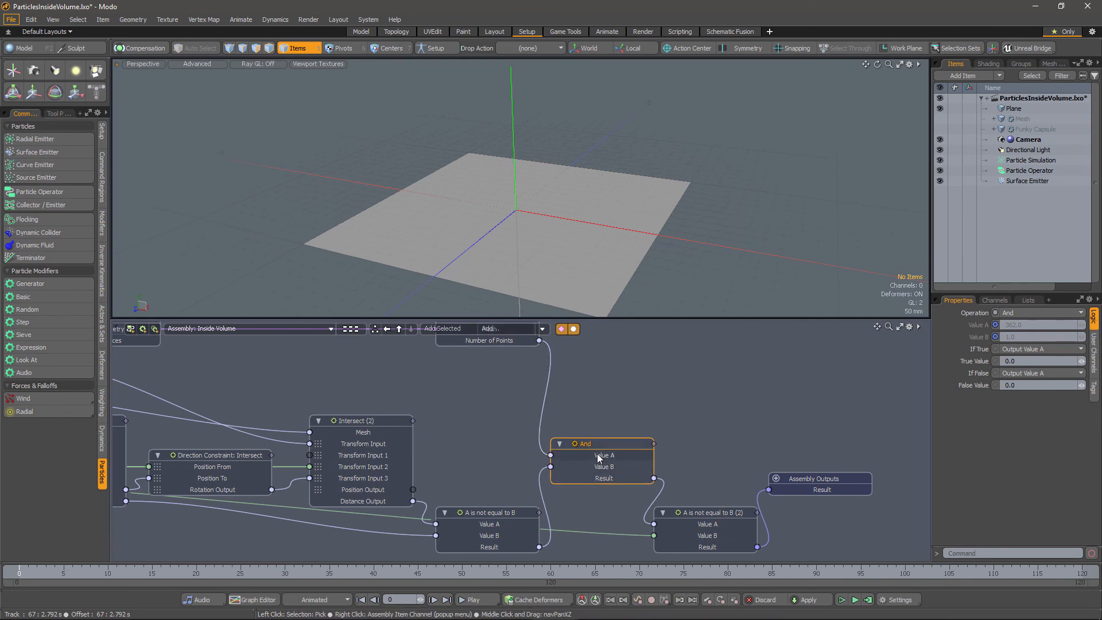
mouse_move(600, 457)
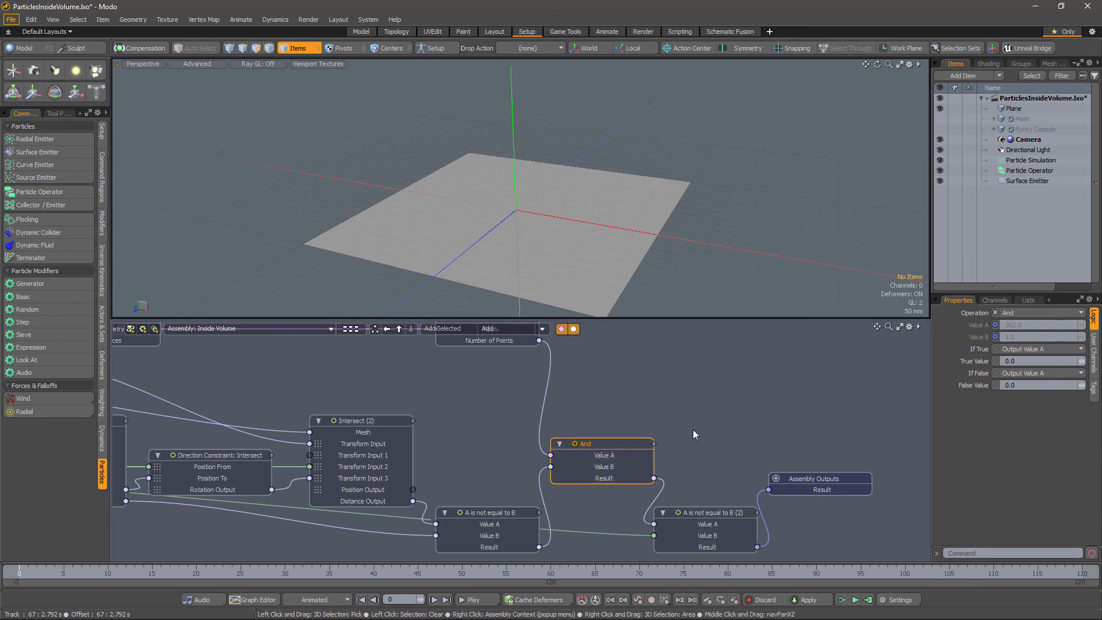
middle_drag(517, 367, 522, 395)
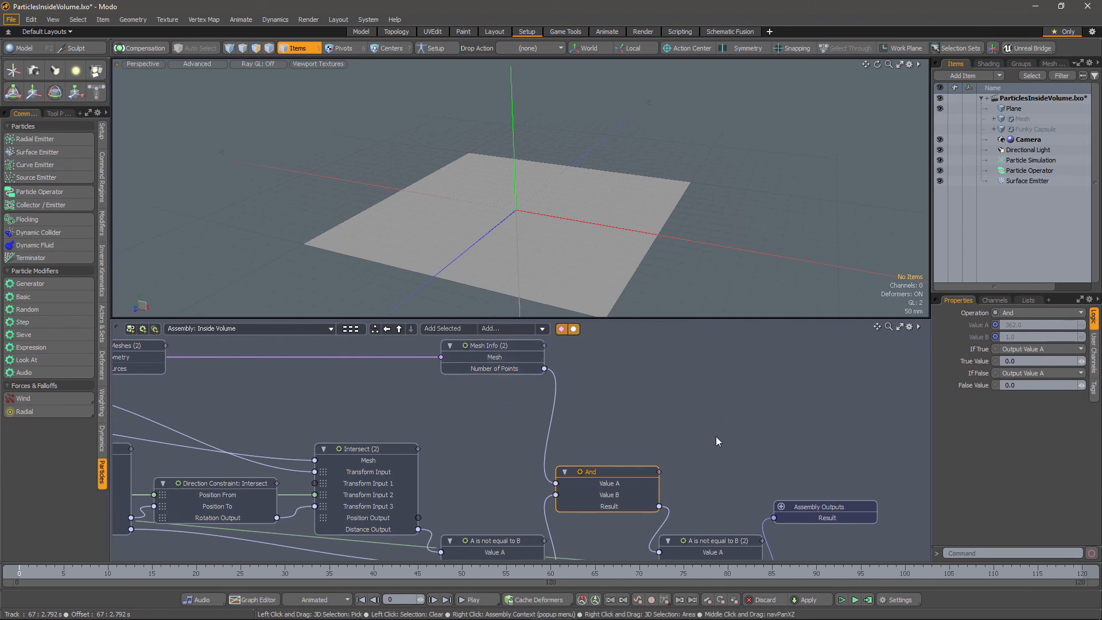
middle_drag(623, 387, 626, 400)
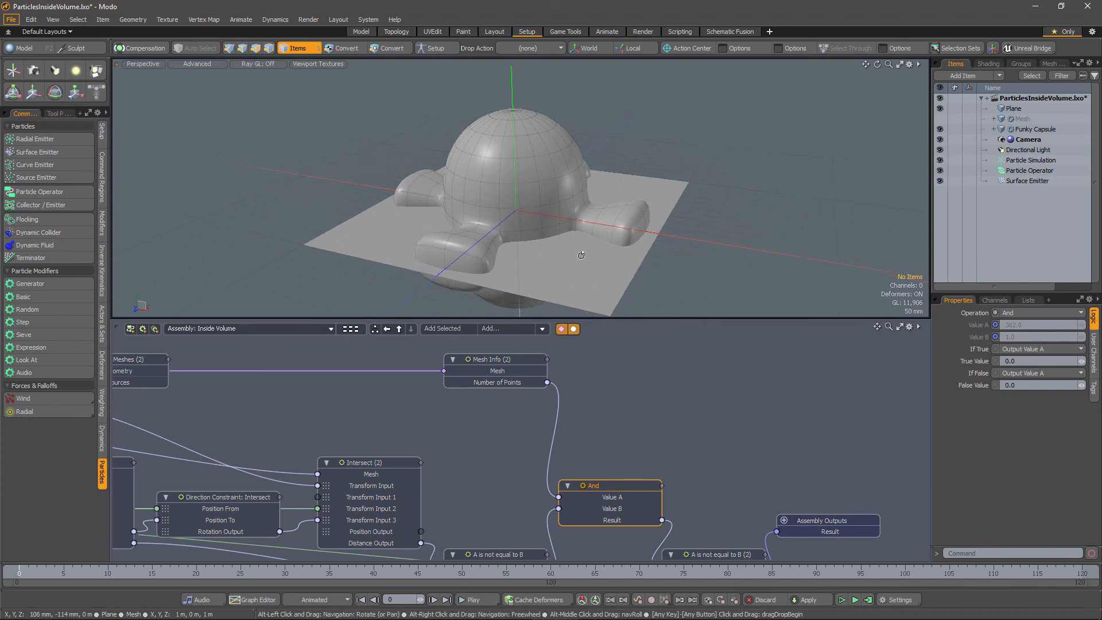
mouse_move(577, 261)
alt+mouse_down()
mouse_move(607, 271)
mouse_move(557, 253)
mouse_move(576, 255)
alt+mouse_up()
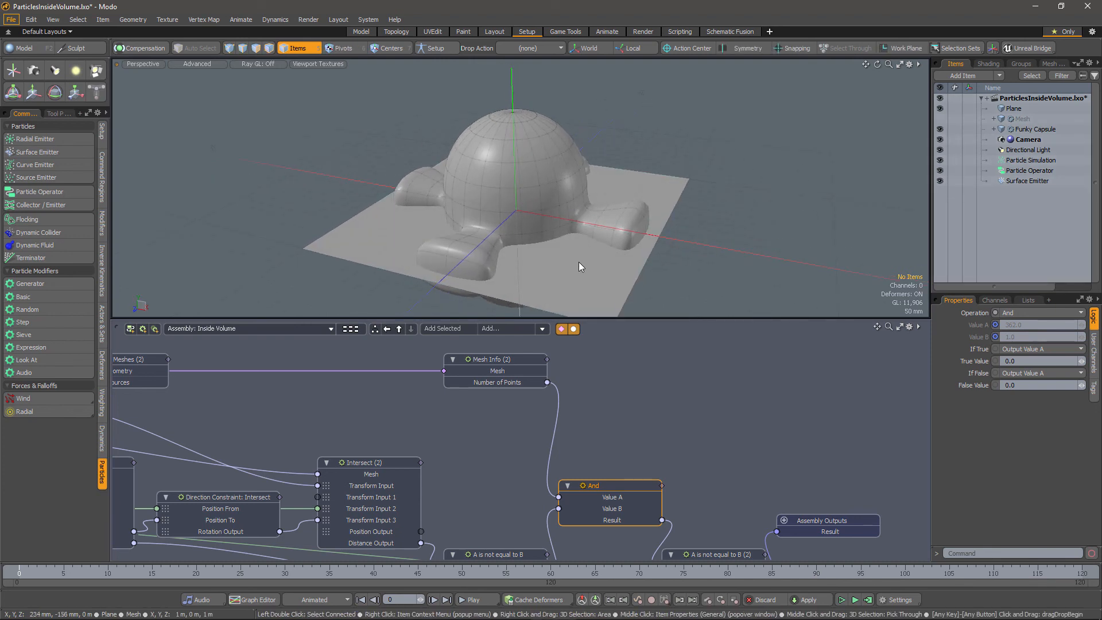